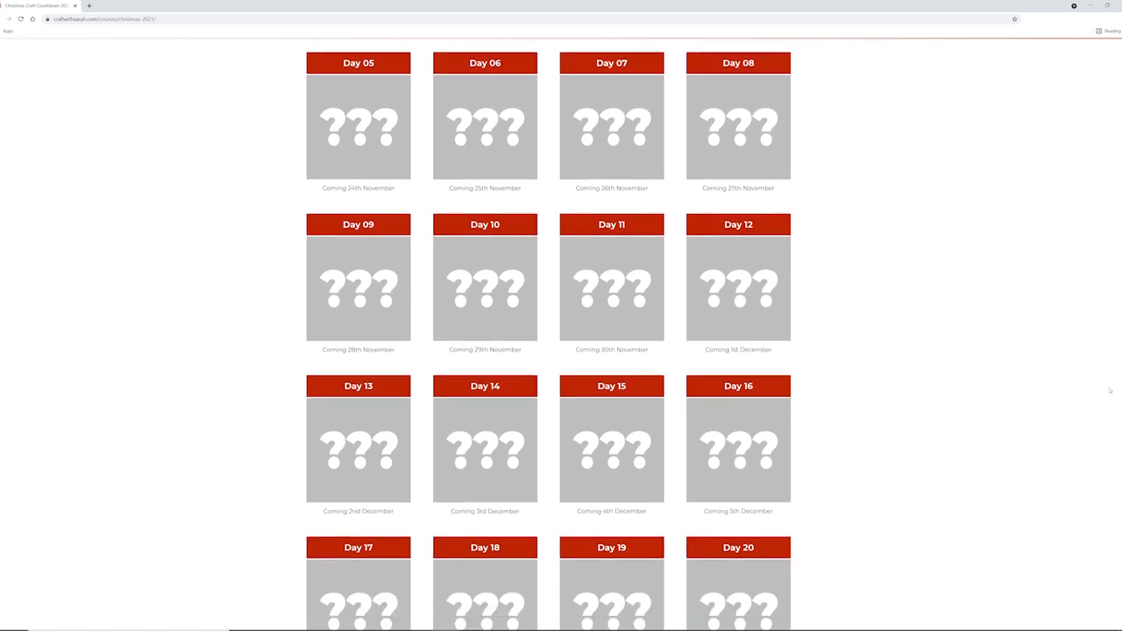
scroll(1110, 499, "up", 9)
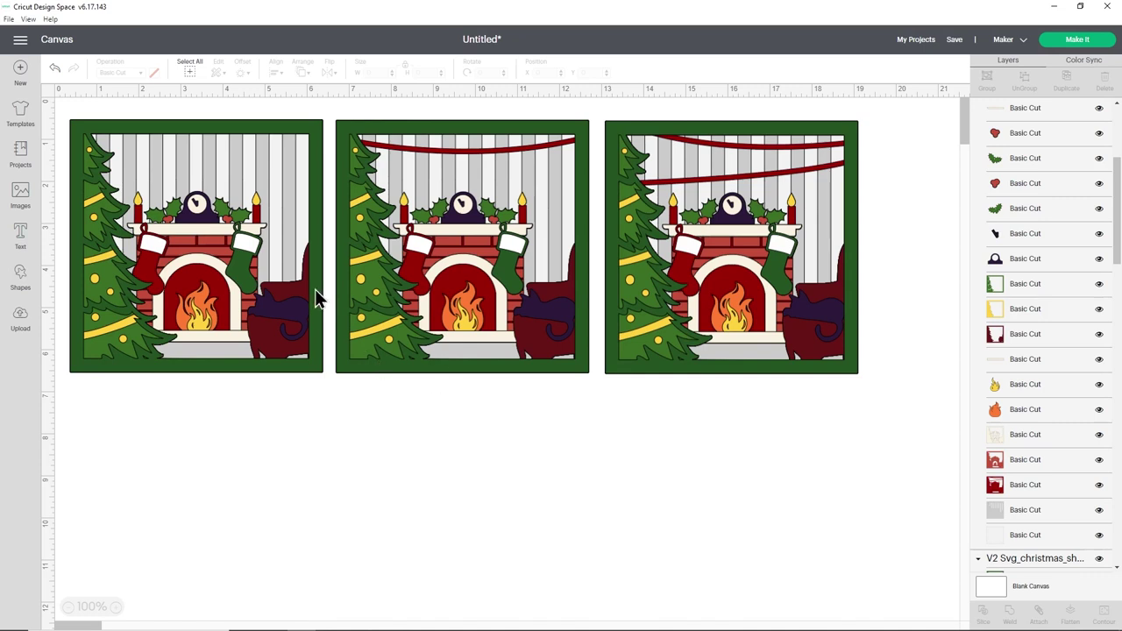
Select all three fireplace shadow box designs on the canvas and delete them.
left_click(270, 247)
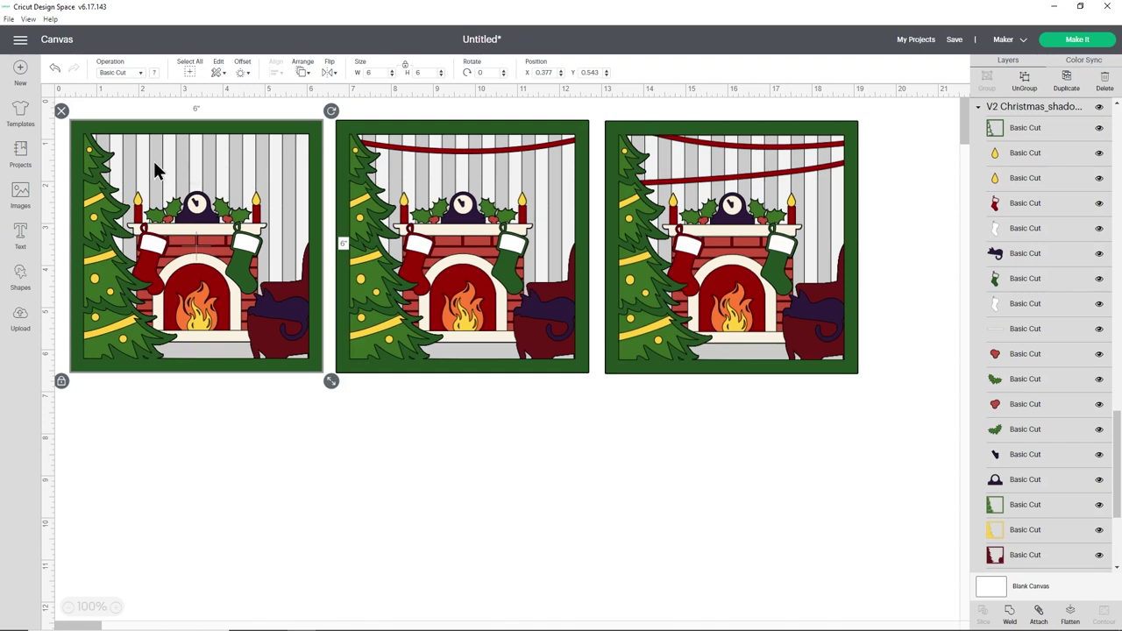
left_click(421, 191)
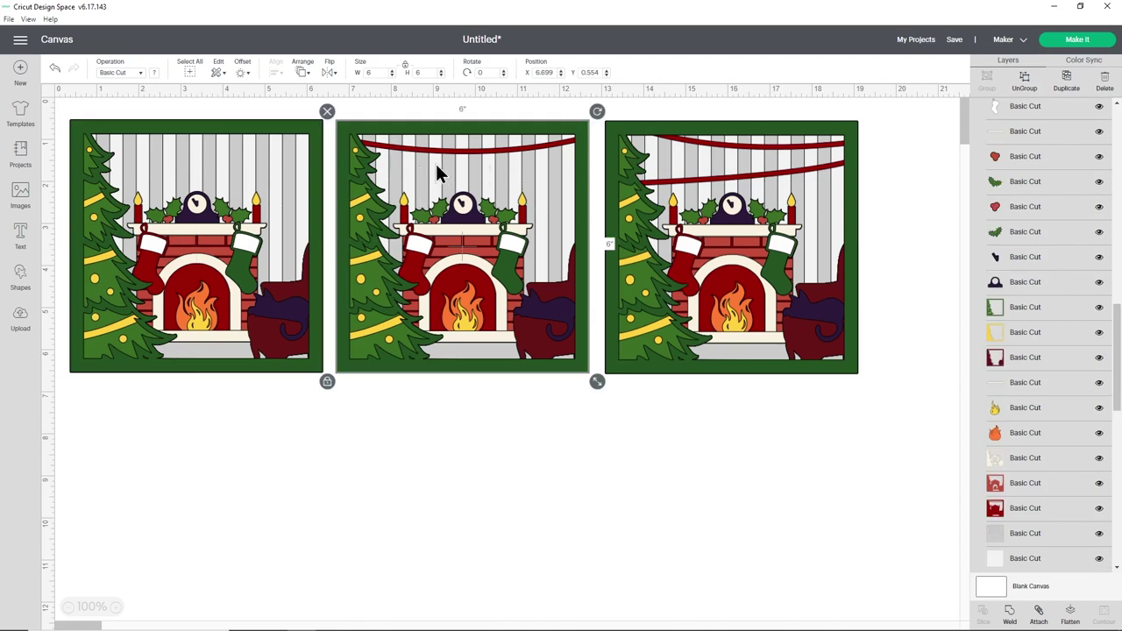
left_click(703, 219)
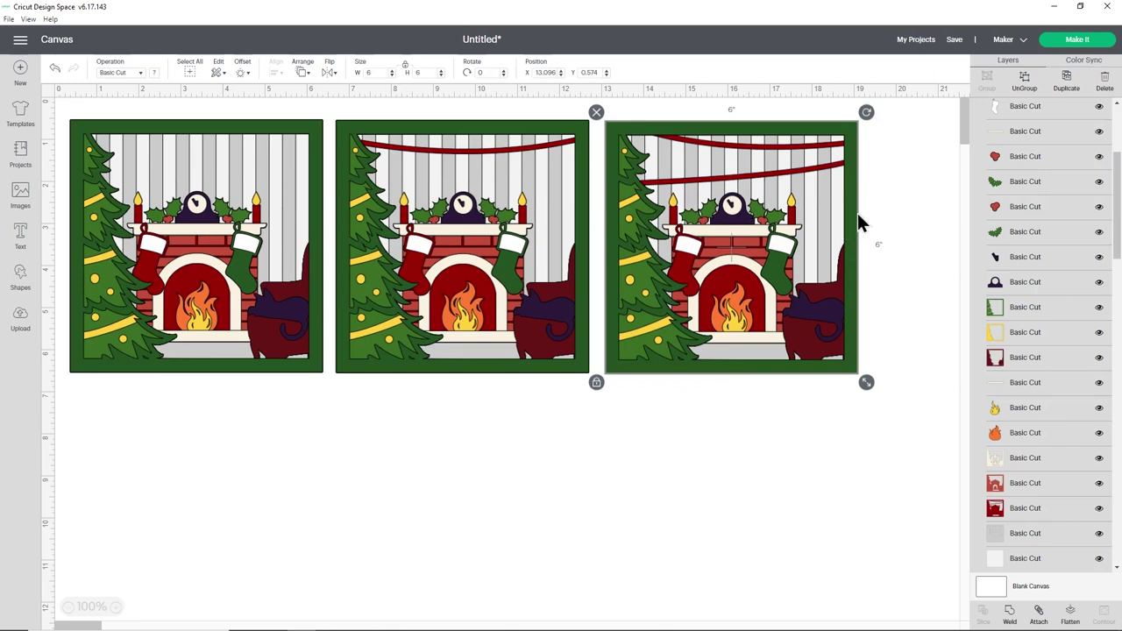
left_click(765, 463)
left_click_drag(910, 430, 59, 103)
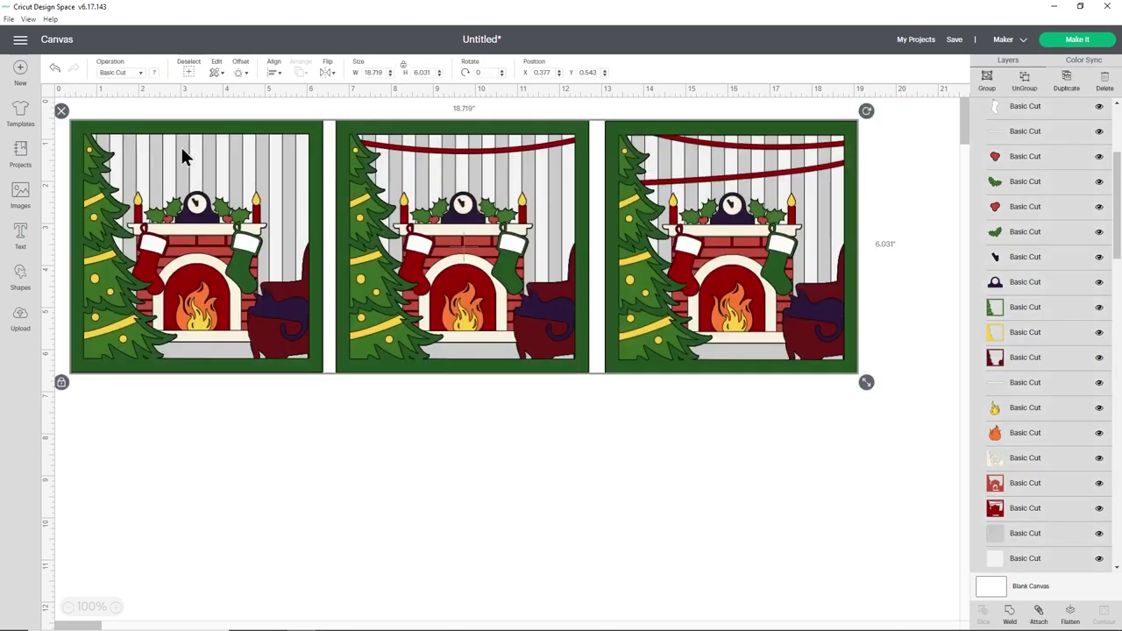
key("Delete")
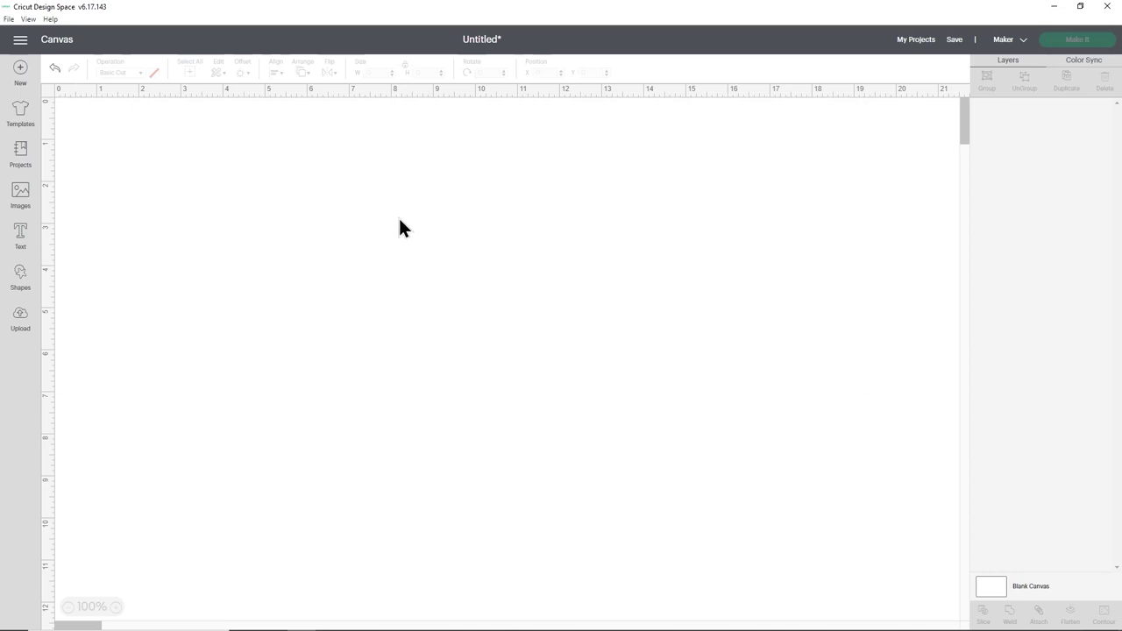
Upload the cut image SVG_Christmas_Shadow_Box_1_Ribbon_CWS to the image library.
left_click(16, 325)
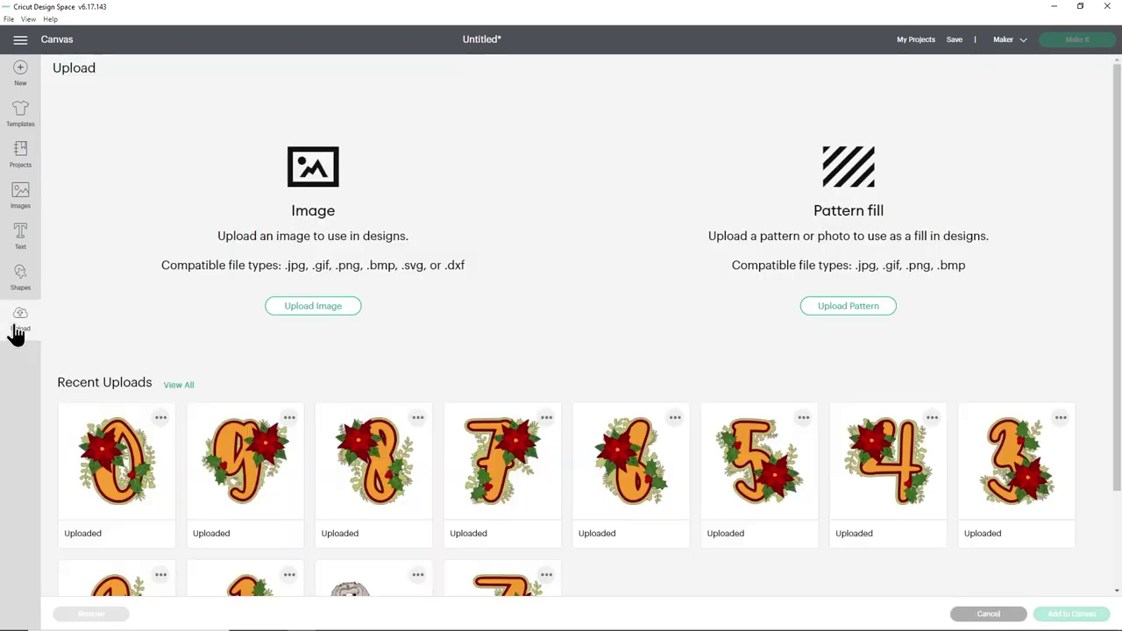
left_click(316, 309)
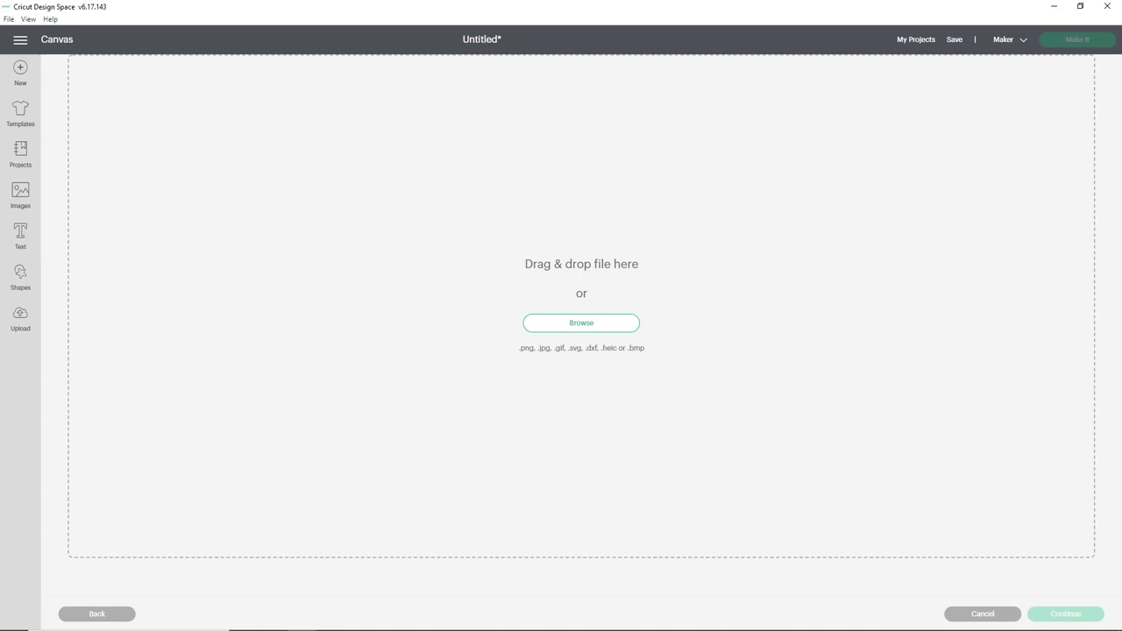
left_click_drag(1121, 254, 741, 277)
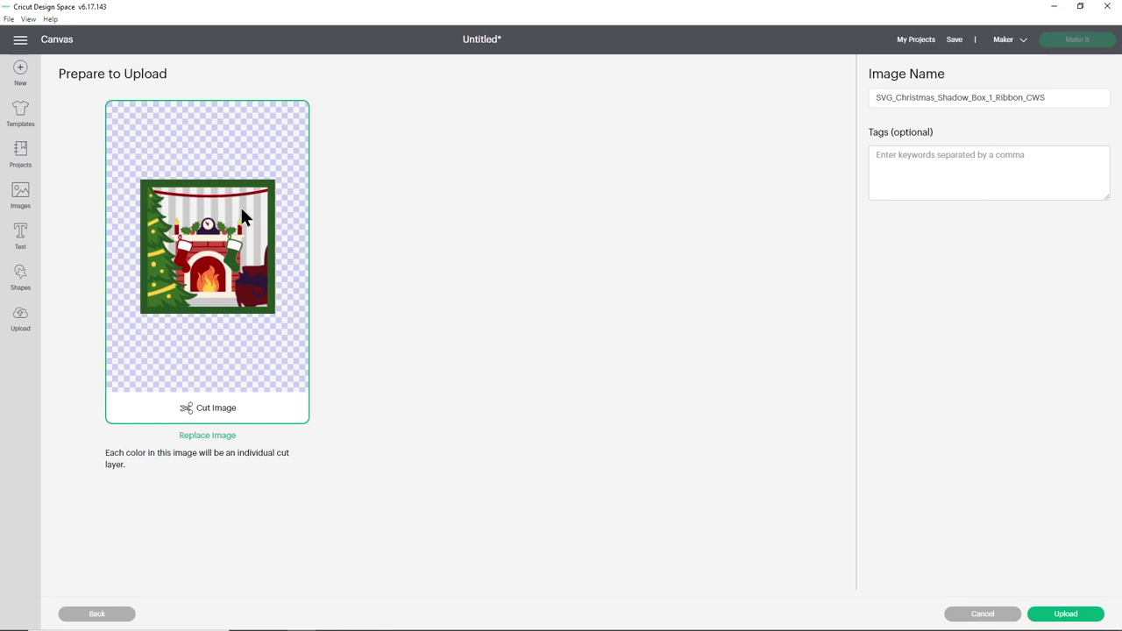
left_click(1058, 615)
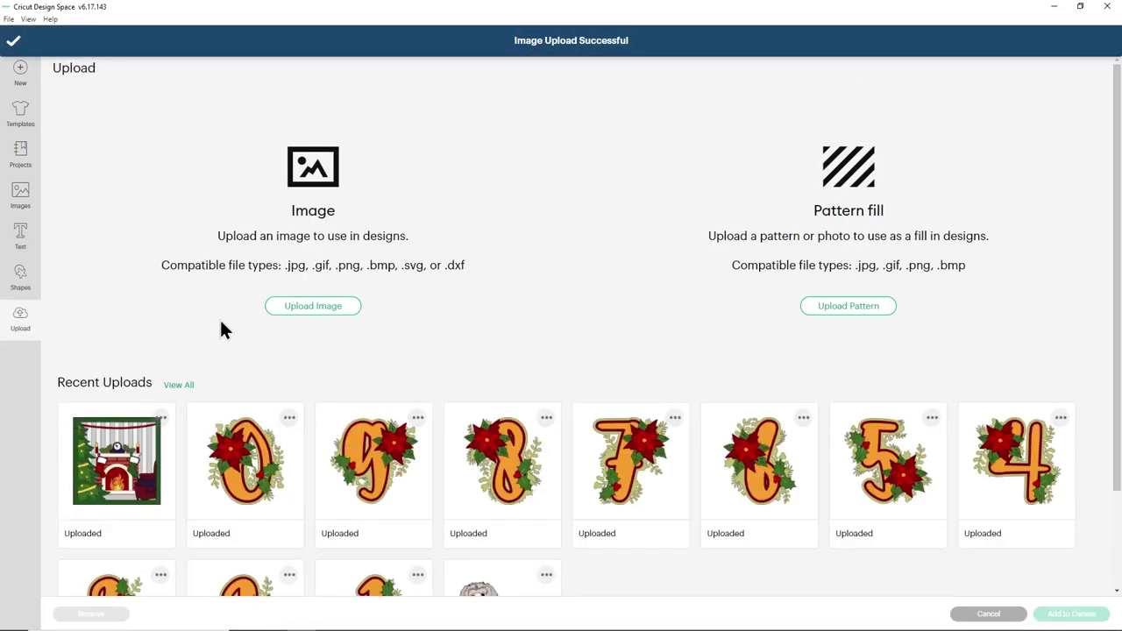
Add the uploaded one-ribbon shadow box to the canvas and enlarge it to about 10.3 inches square.
left_click(132, 451)
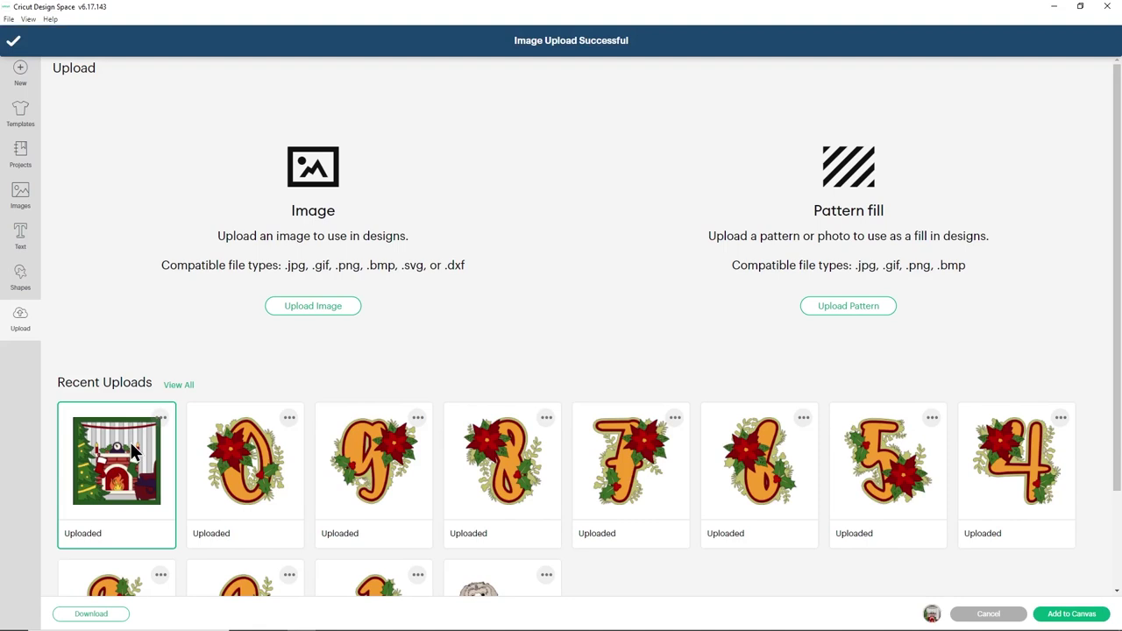
left_click(1063, 618)
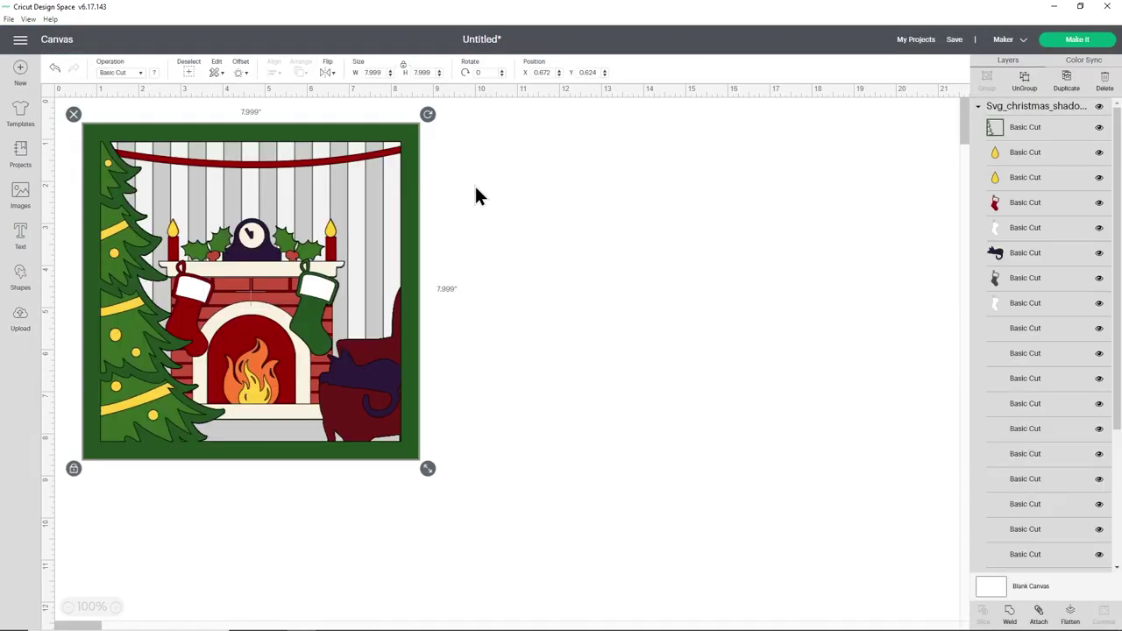
left_click_drag(428, 468, 528, 553)
left_click(445, 462)
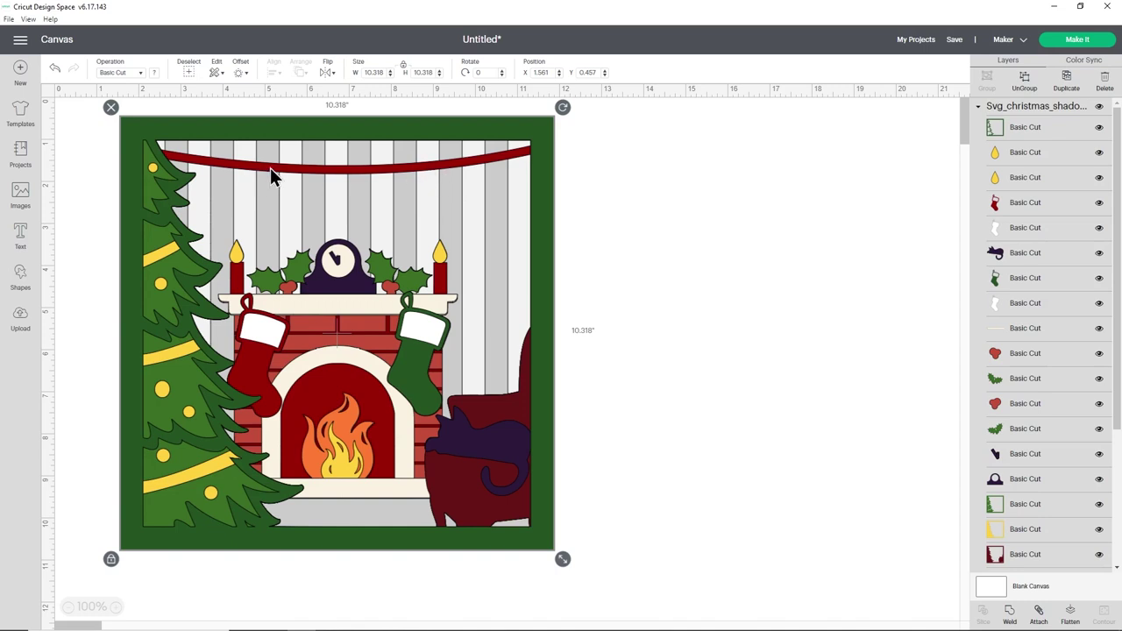
Hide the front tree frame, both candle flames, both stockings with their white backings, and the cat layer.
left_click(1099, 129)
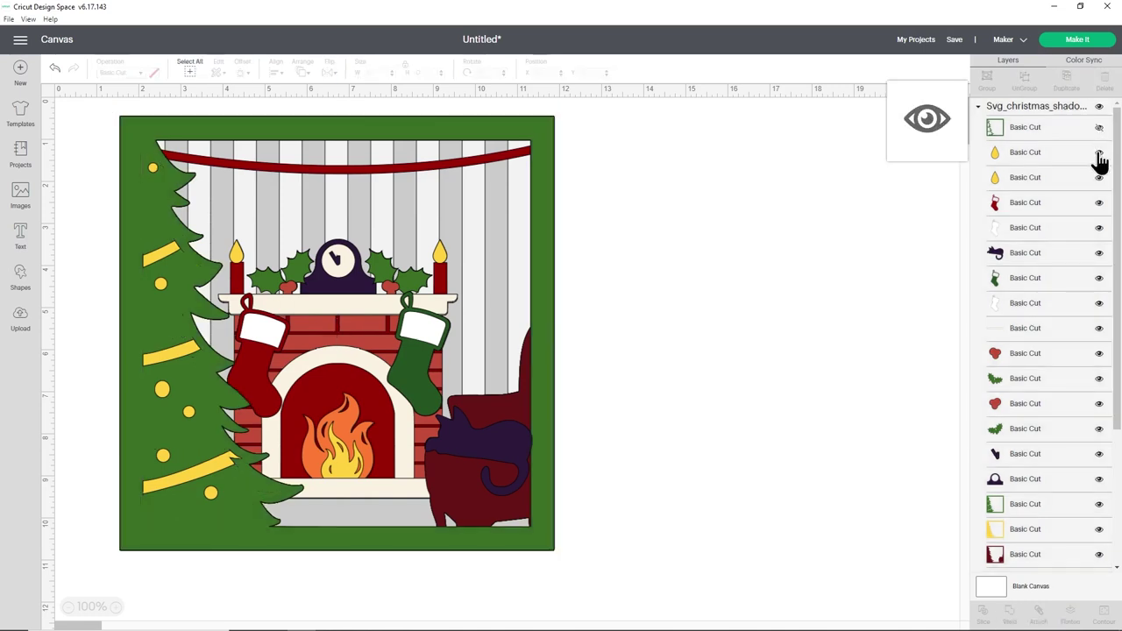
left_click(1099, 179)
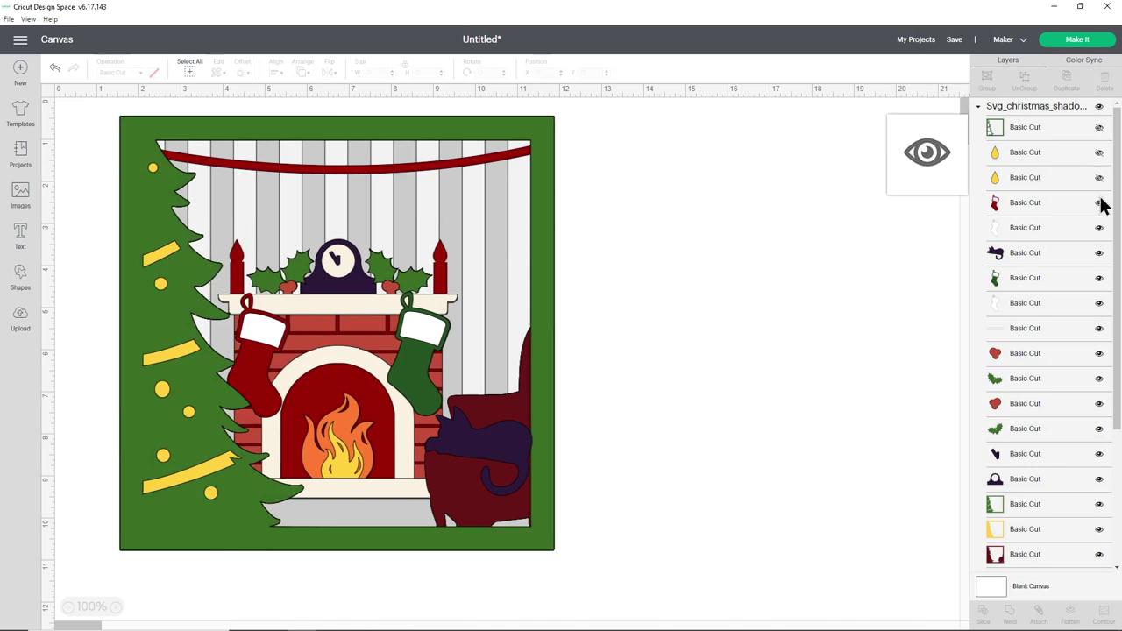
left_click(1101, 205)
left_click(1100, 228)
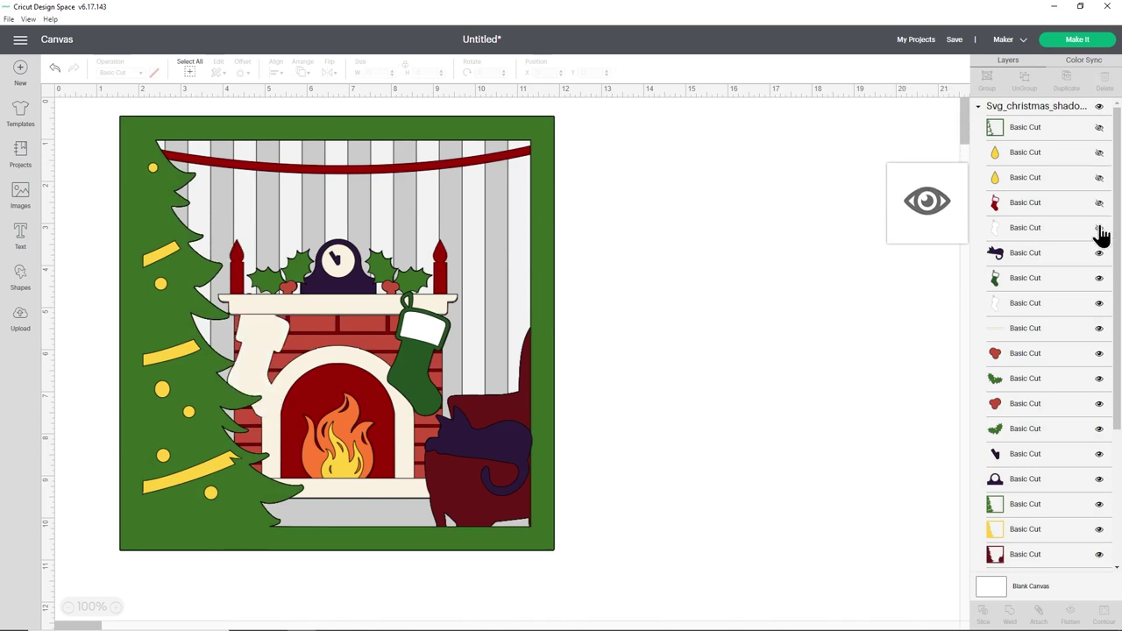
left_click(1099, 254)
left_click(1100, 279)
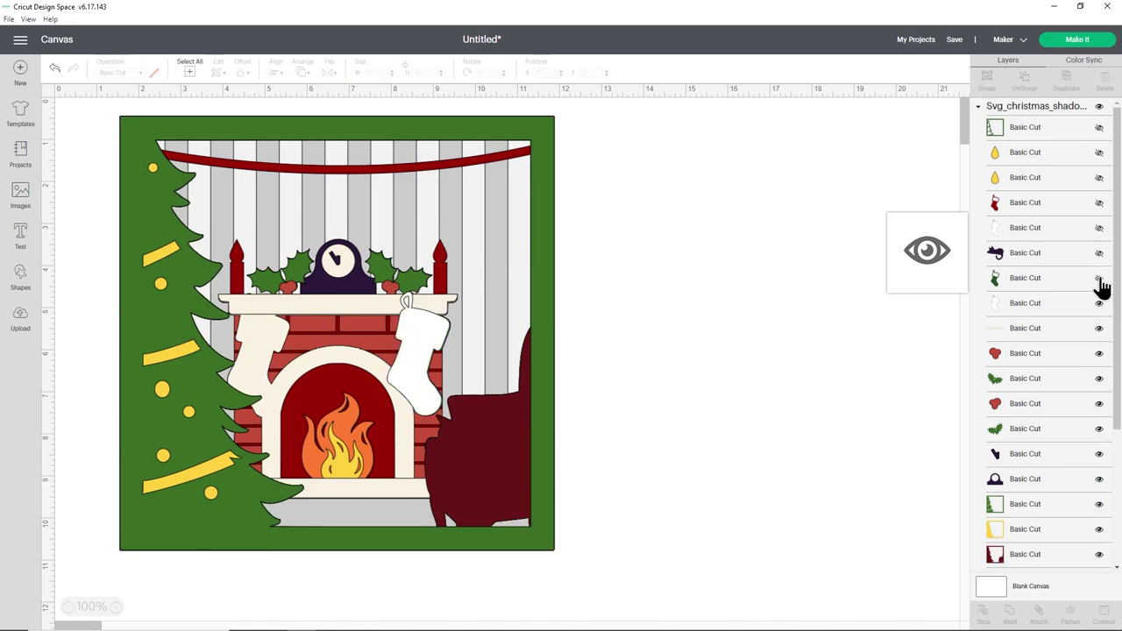
left_click(1099, 305)
Hide the upper thin cream layer, one berry cluster, both holly sprigs, the clock hands and the clock body.
left_click(1100, 329)
left_click(1100, 355)
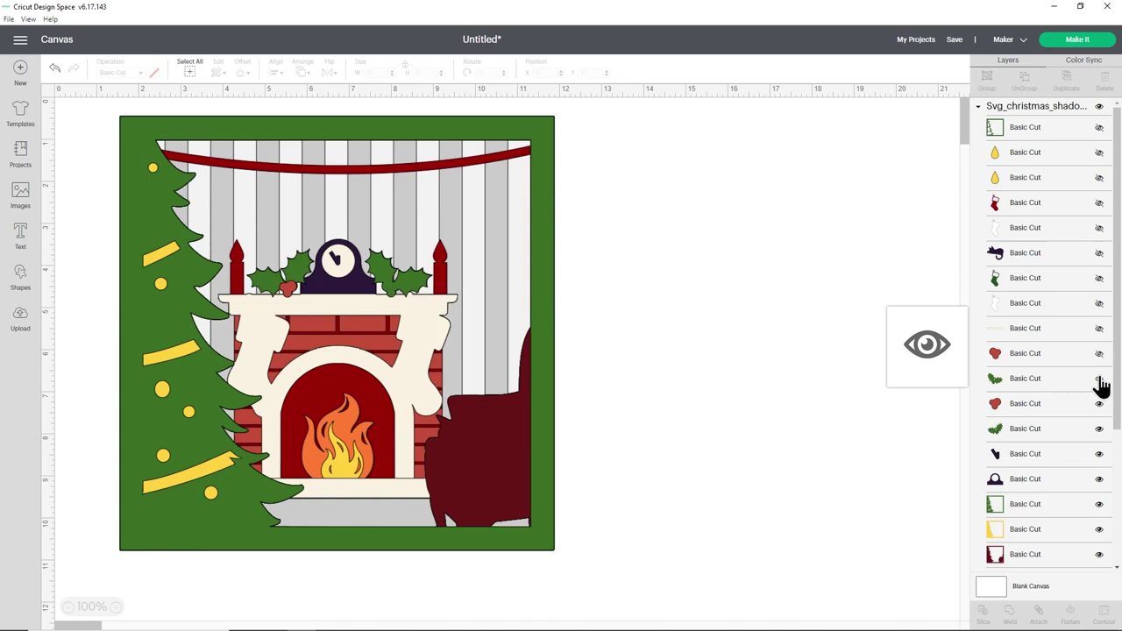
left_click(1099, 379)
left_click(1100, 404)
left_click(1100, 429)
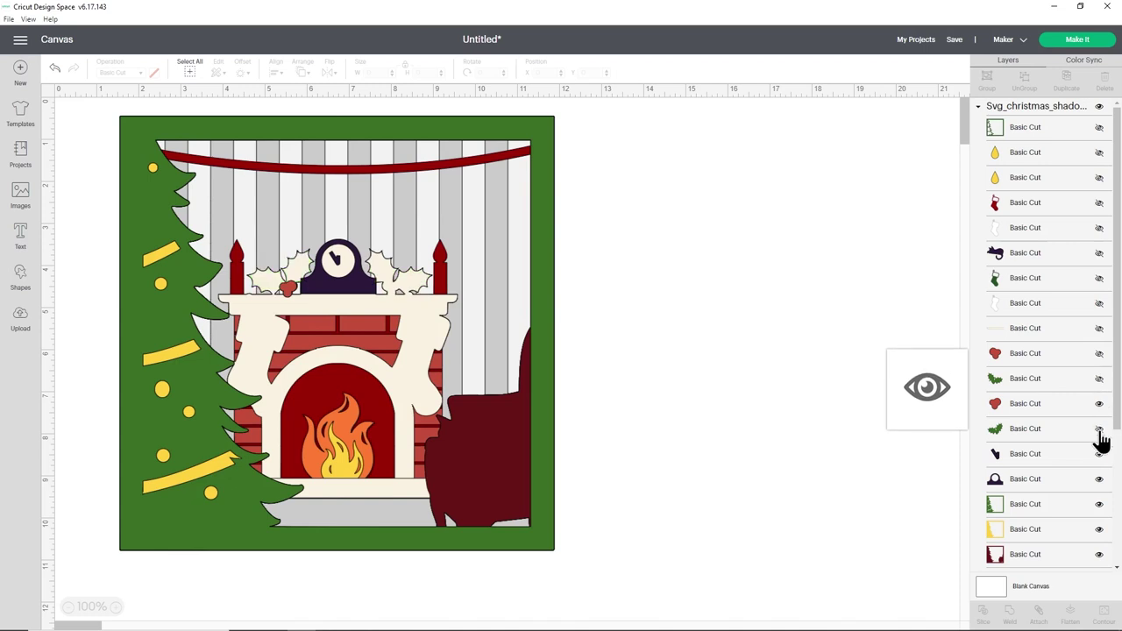
left_click(1100, 454)
scroll(1107, 395, "down", 2)
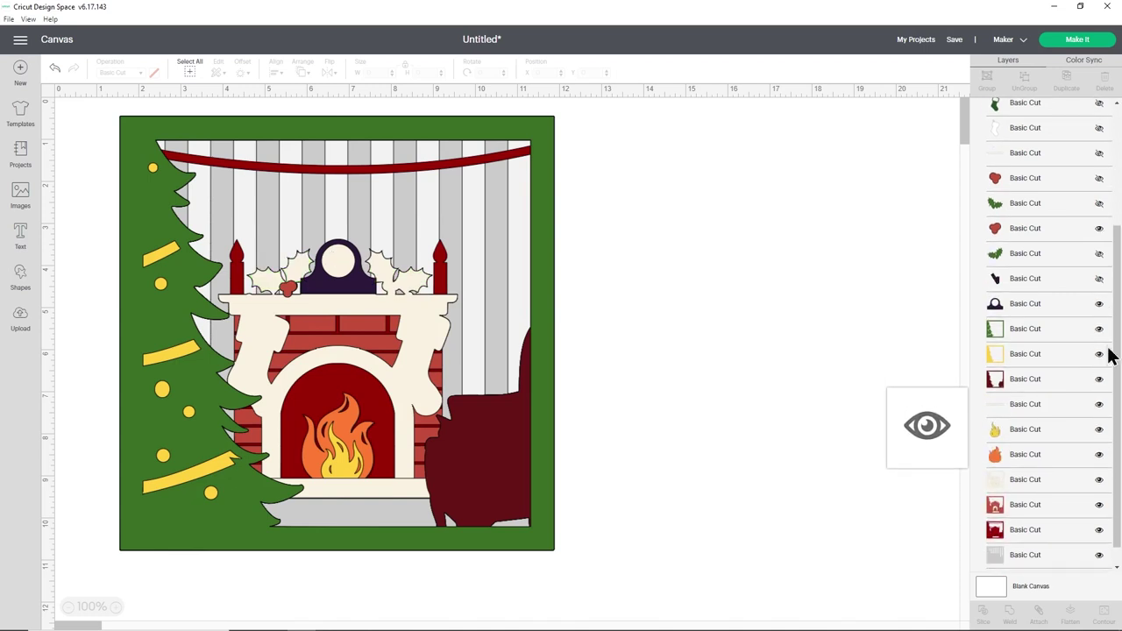
left_click(1101, 305)
Hide the green tree frame, the yellow frame, the burgundy armchair frame and the thin cream layer below them.
left_click(1100, 330)
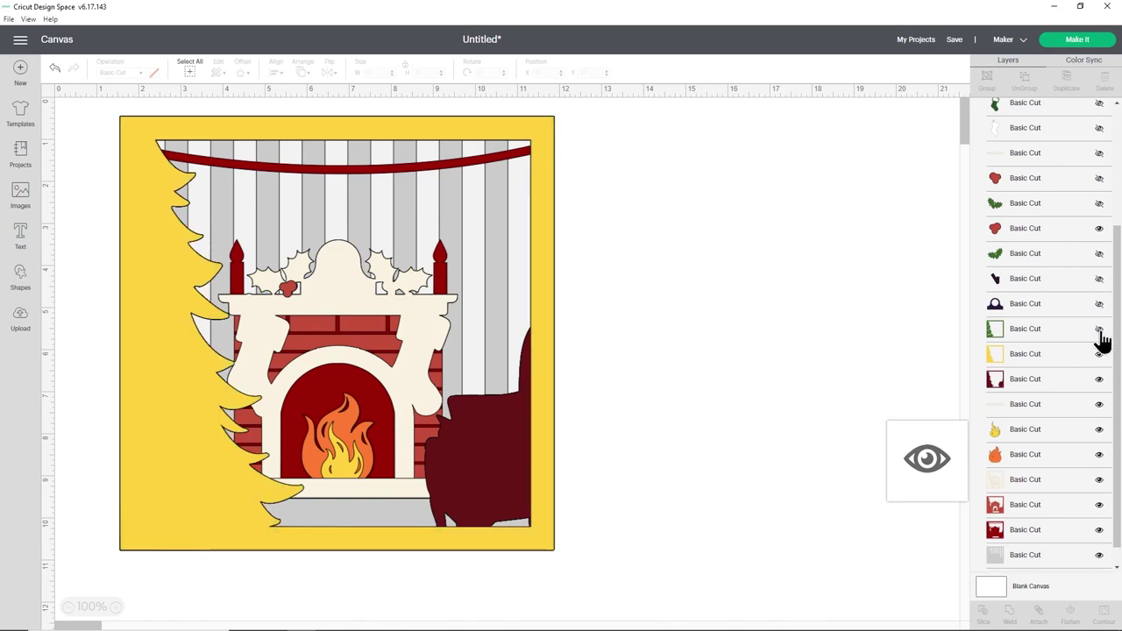
left_click(1099, 356)
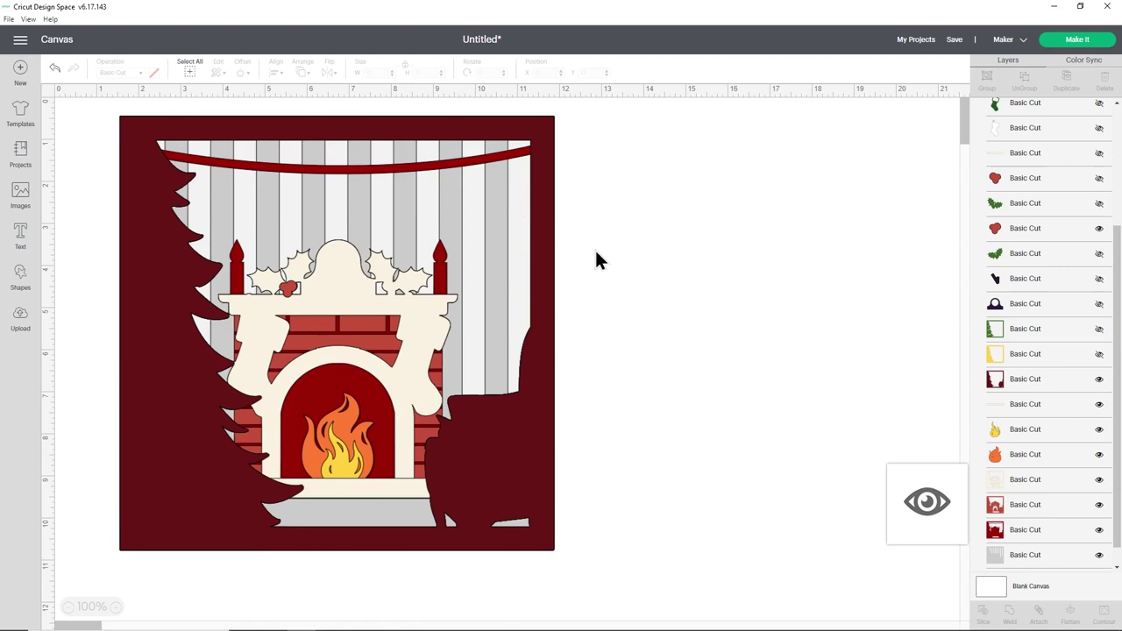
left_click(1100, 379)
left_click(1100, 404)
Hide the yellow and orange fire layers, the cream fireplace frame, the red brick frame and the remaining holly berries.
left_click(1099, 429)
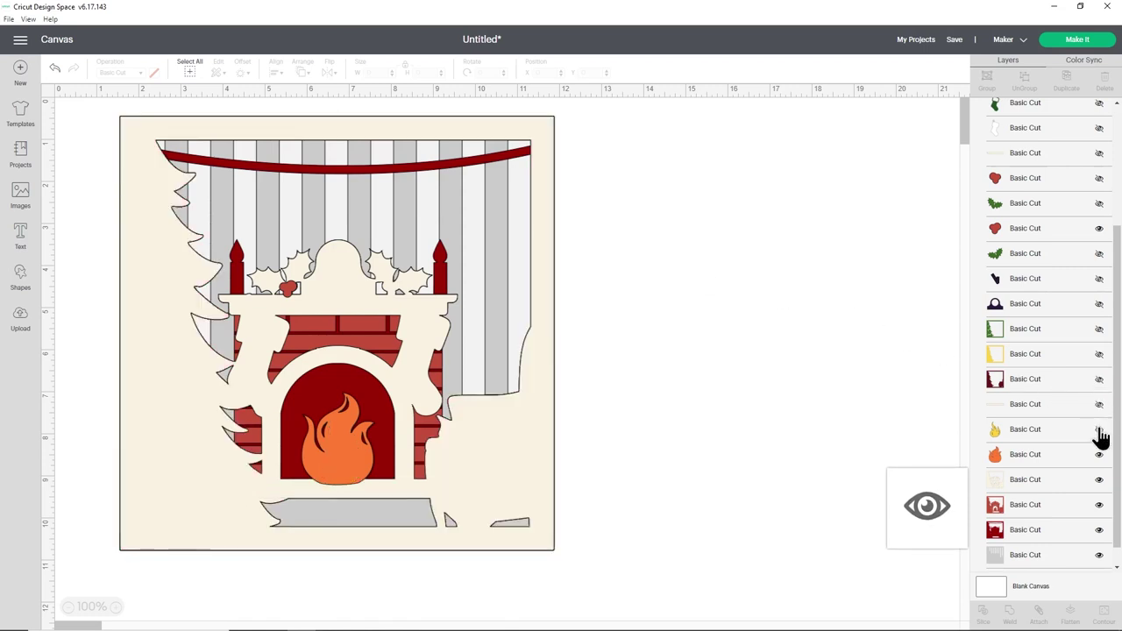
left_click(1099, 454)
left_click(1100, 479)
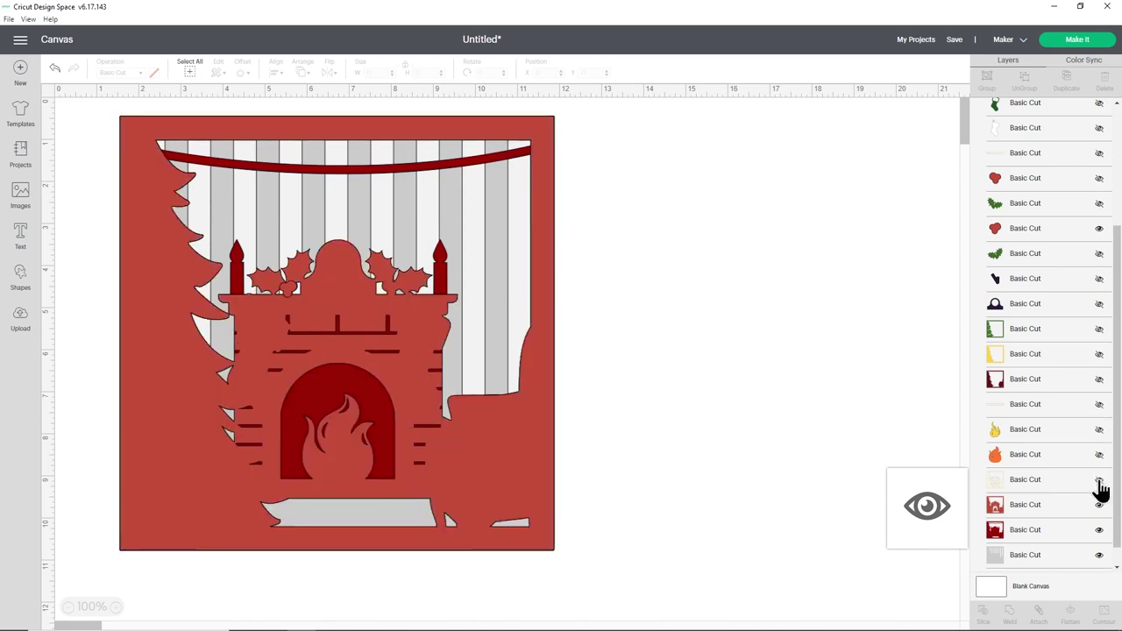
left_click(1100, 505)
scroll(1102, 517, "down", 1)
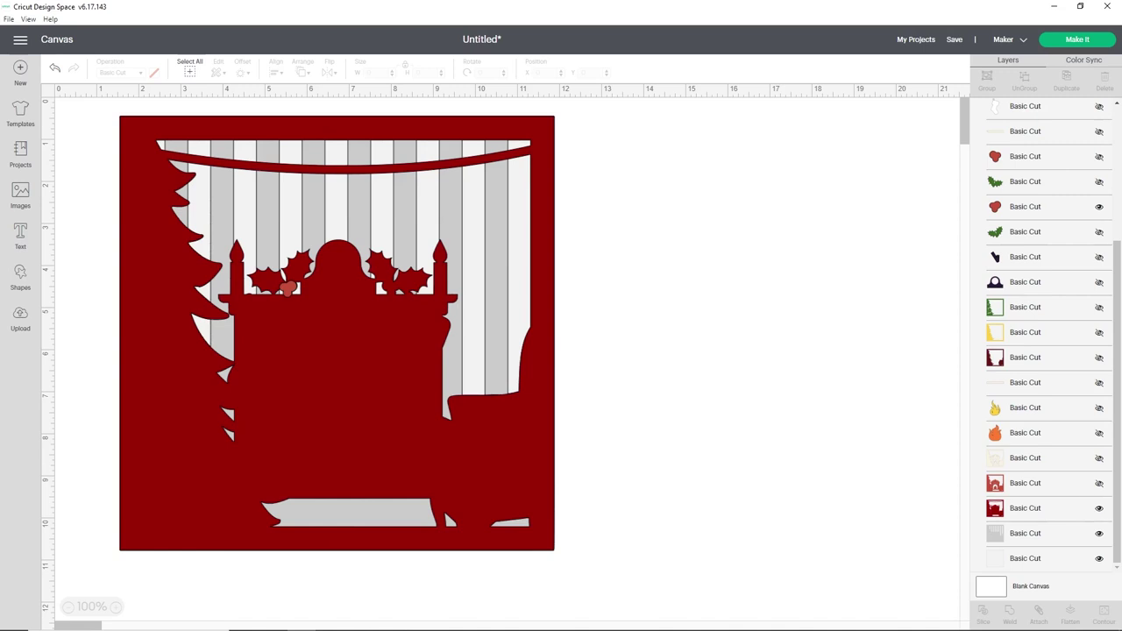
left_click(1100, 206)
Hide the grey stripe and white background layers, leaving only the dark red ribbon frame visible.
left_click(1035, 558)
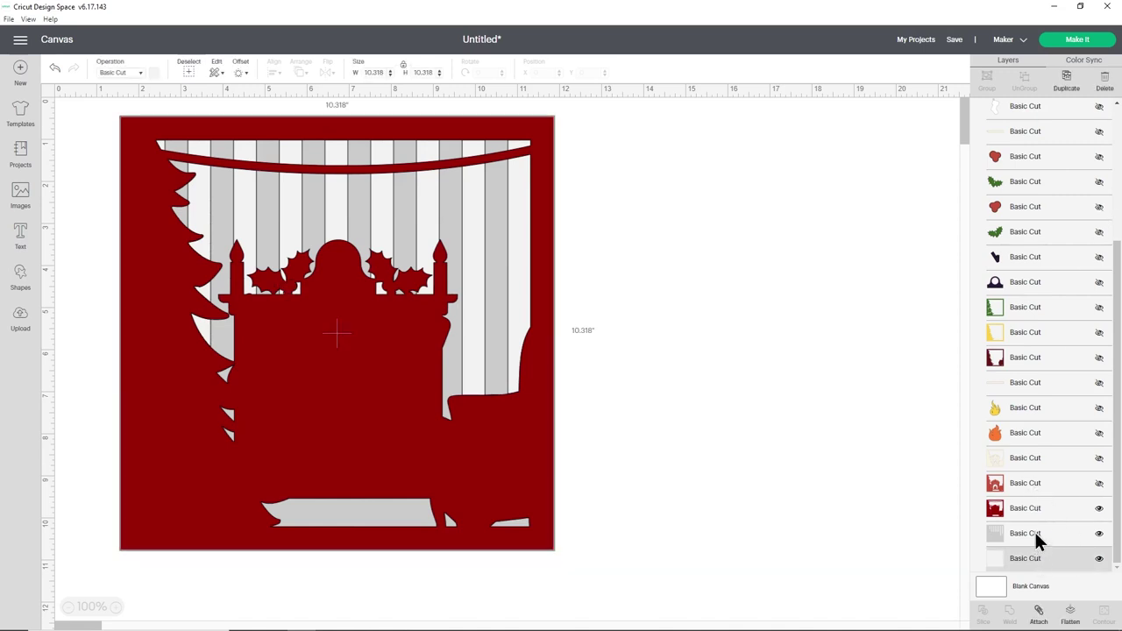
left_click(1040, 508)
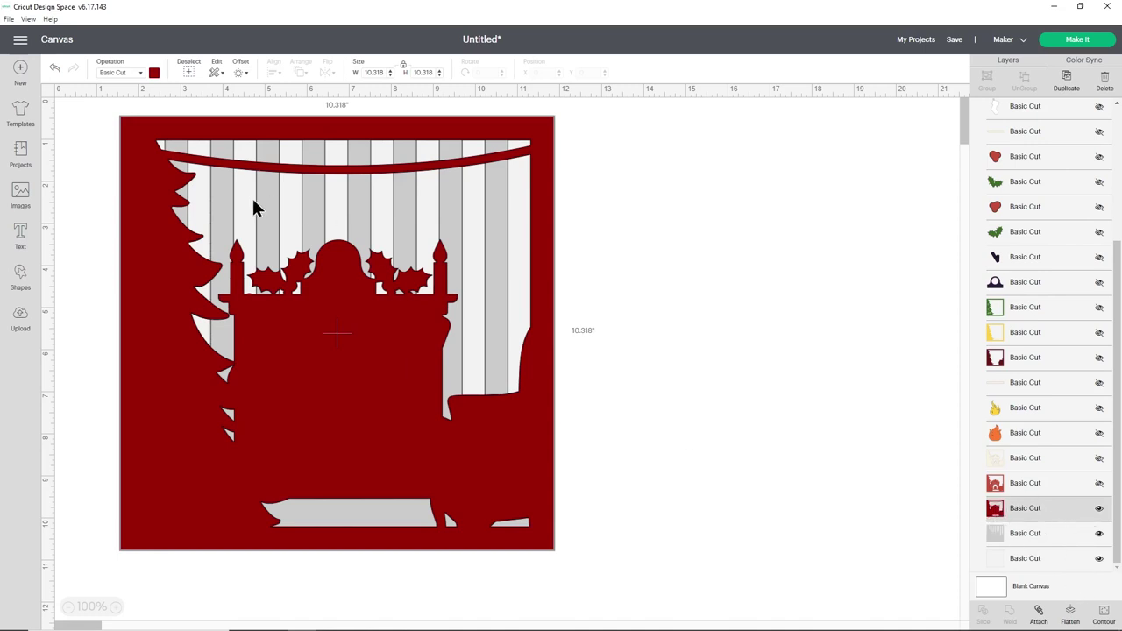
left_click(1099, 536)
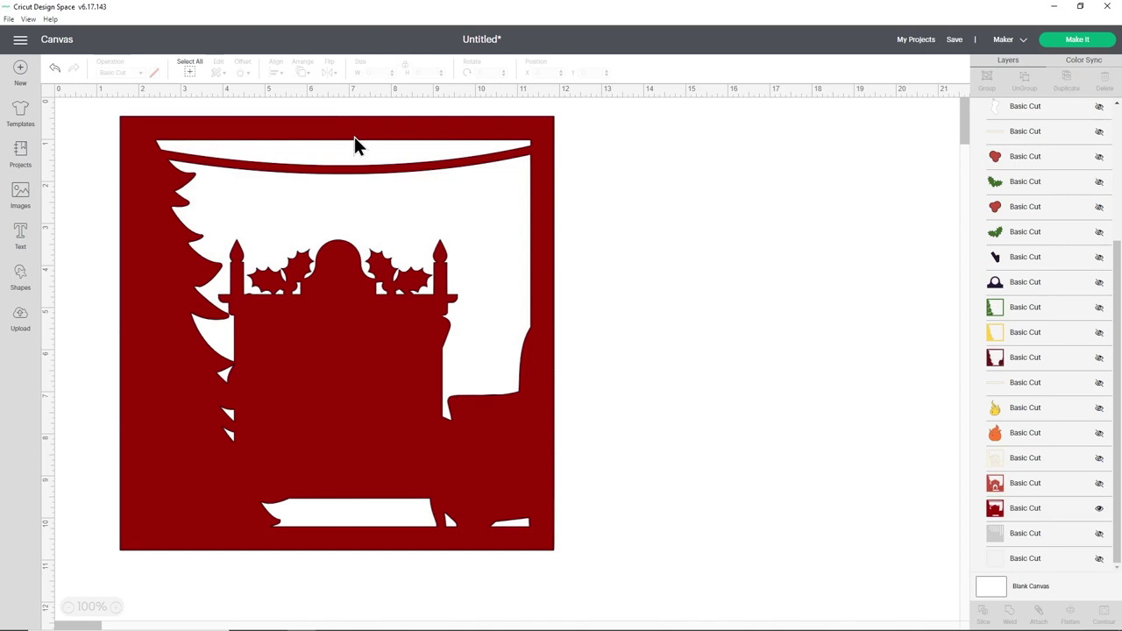
Ungroup the whole shadow box design into separate layers.
scroll(1048, 175, "up", 5)
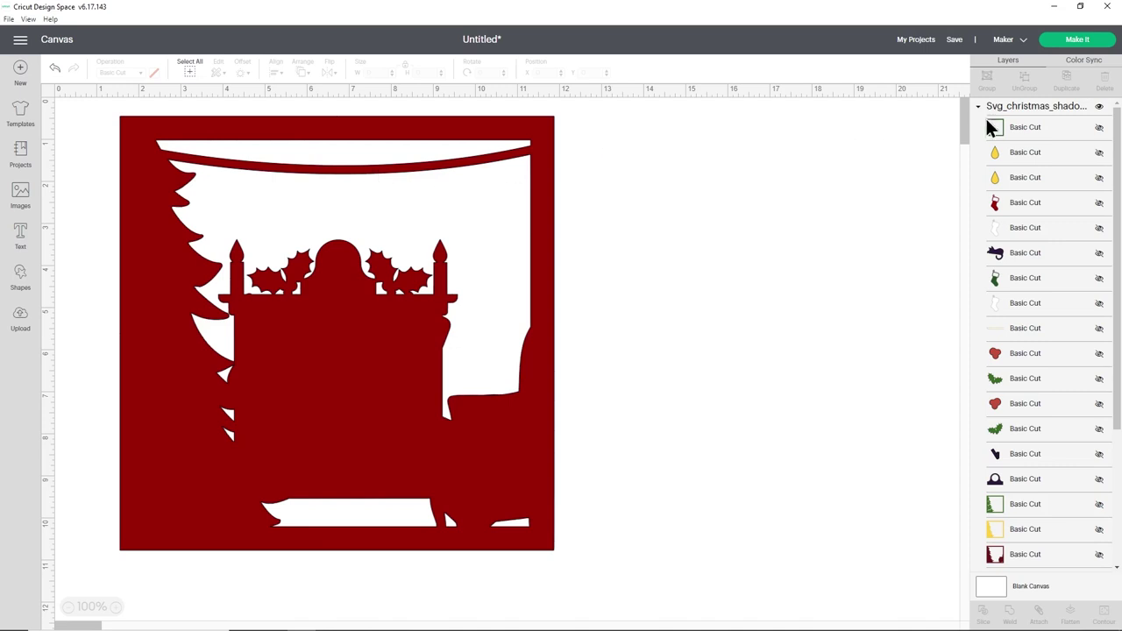
left_click(1050, 112)
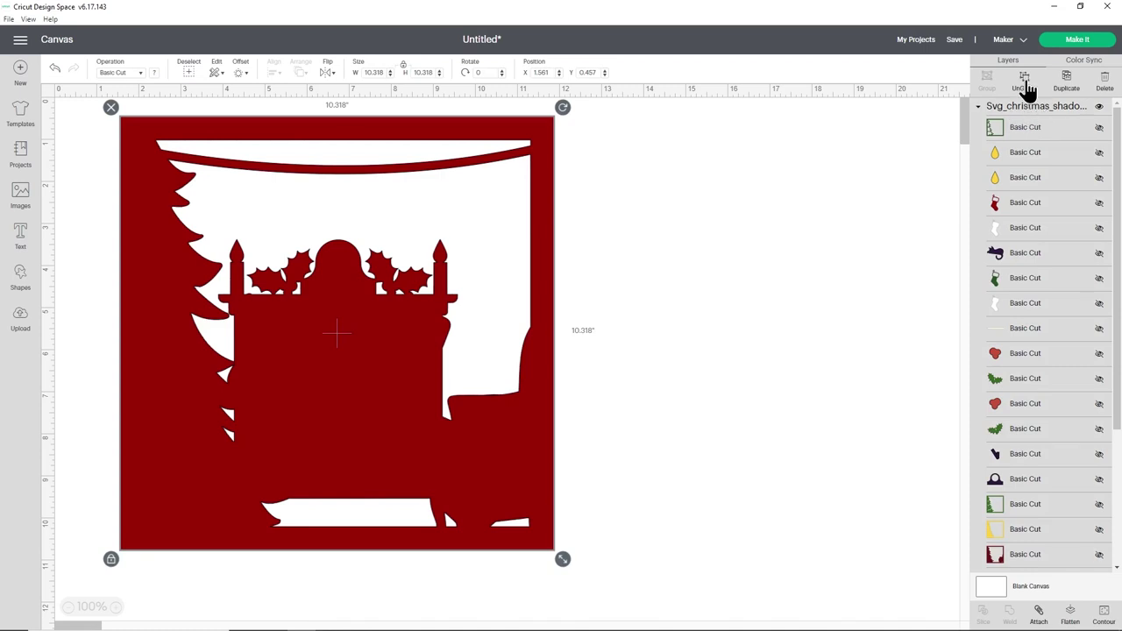
left_click(1024, 79)
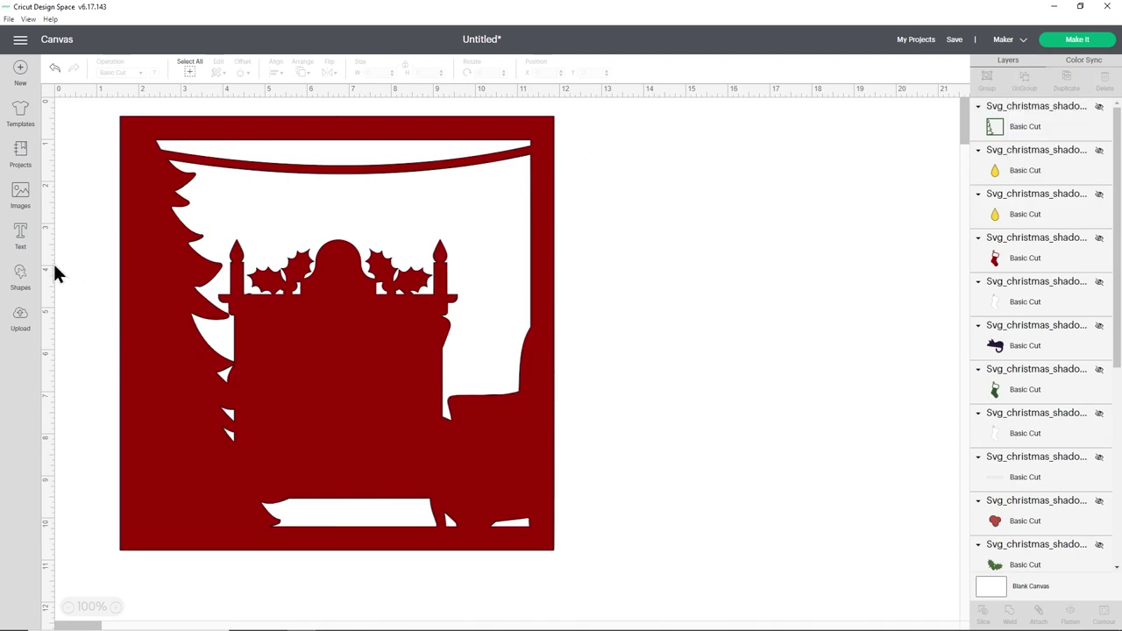
Add the letter "S" as text and place it beside the red frame at about X 13.96, Y 2.48.
left_click(19, 238)
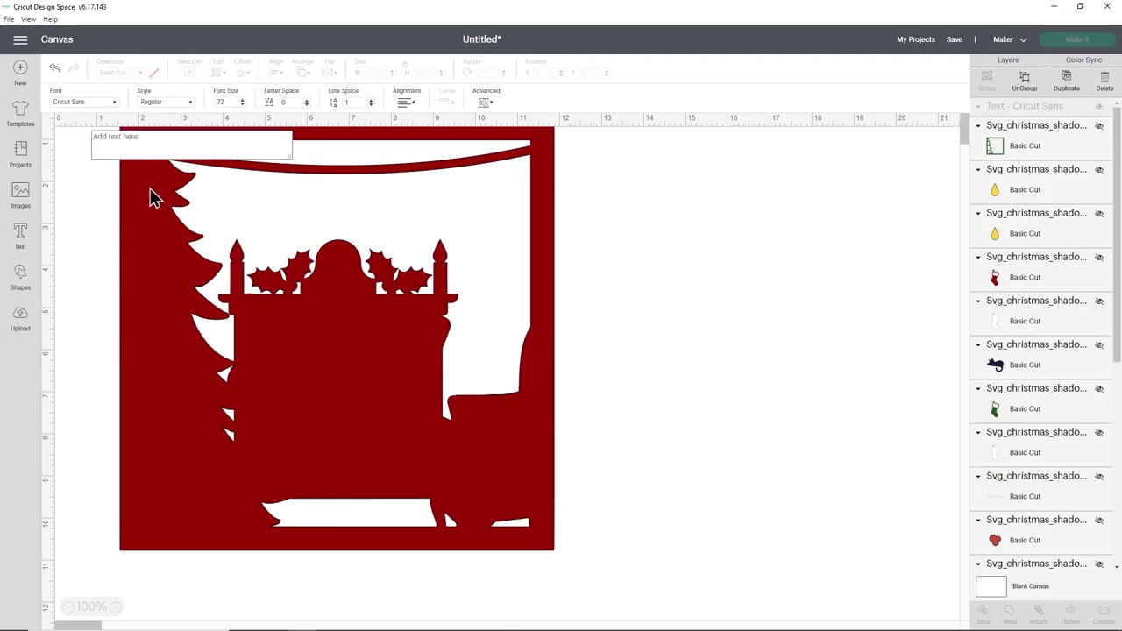
type("S")
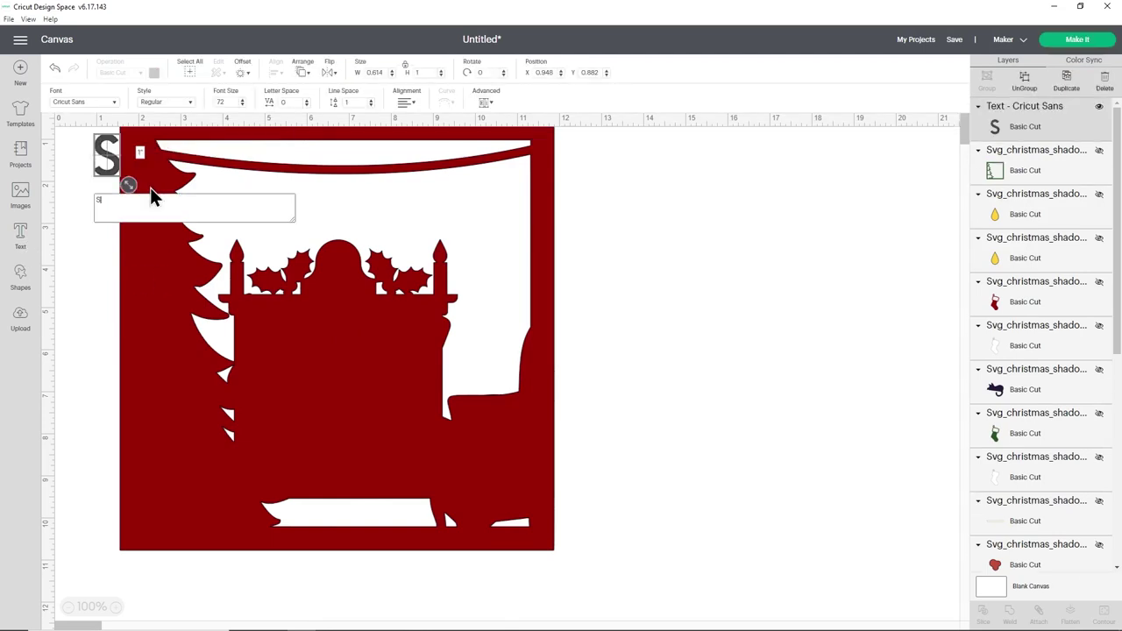
left_click(103, 167)
left_click_drag(106, 167, 653, 235)
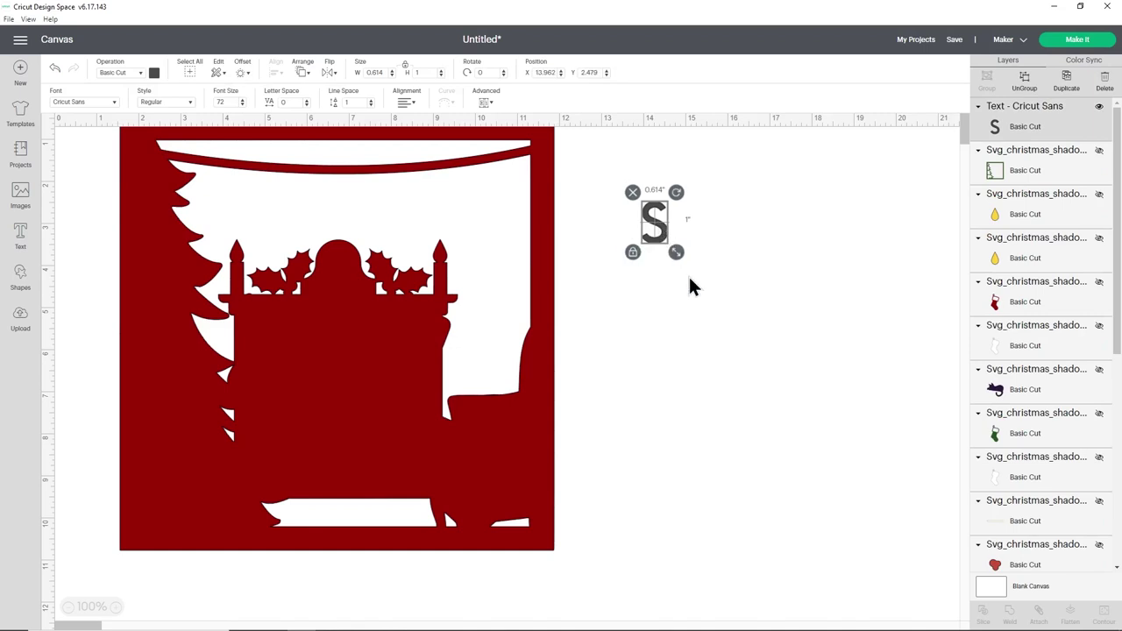
Change the letter S to the Cricut font BFC Foxy and enlarge it to about 1.07 by 1.64 inches.
double_click(660, 230)
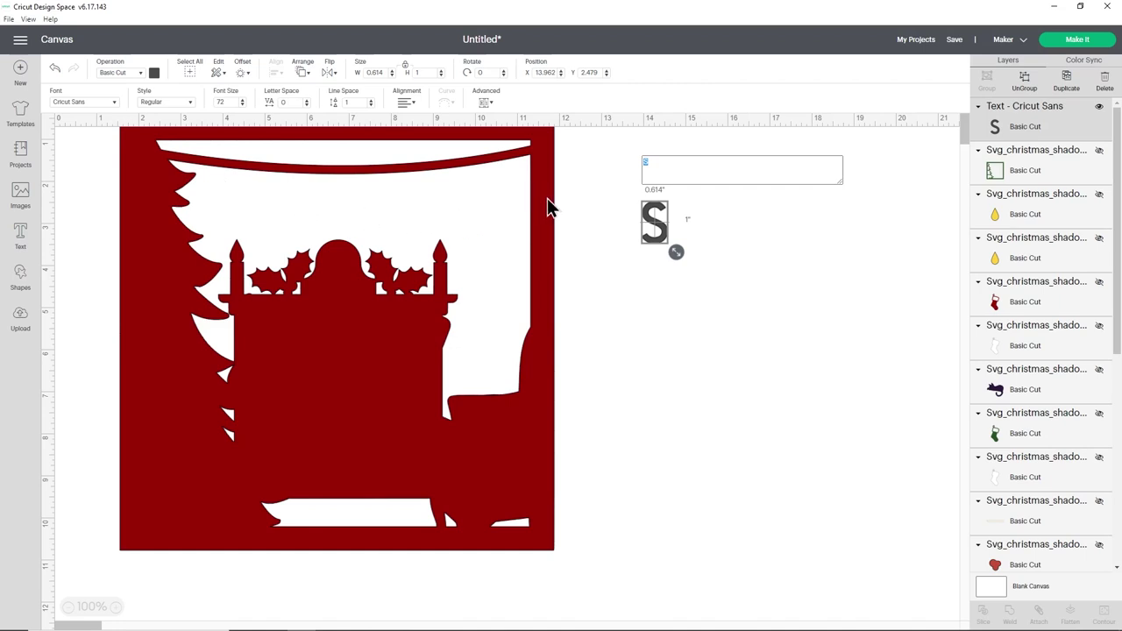
left_click(114, 101)
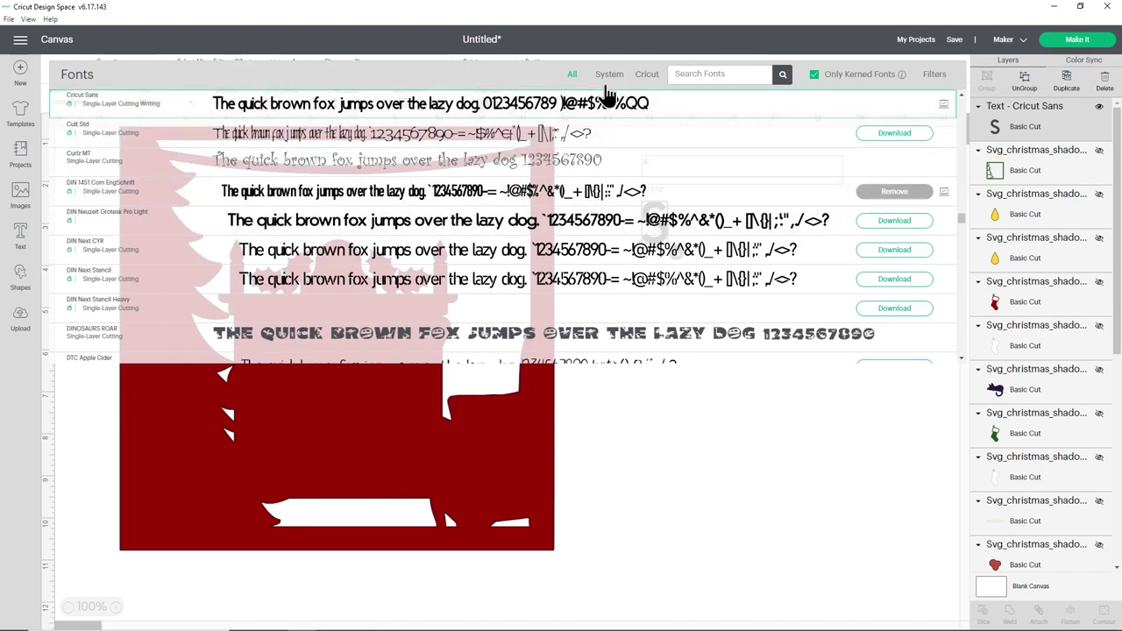
left_click(649, 77)
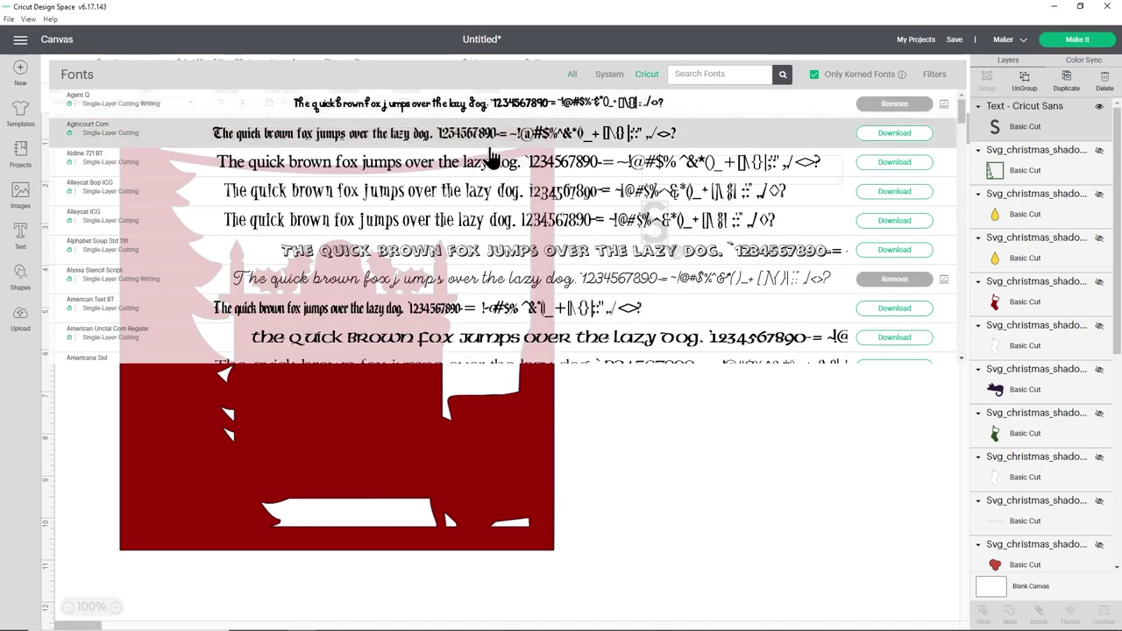
scroll(406, 227, "down", 10)
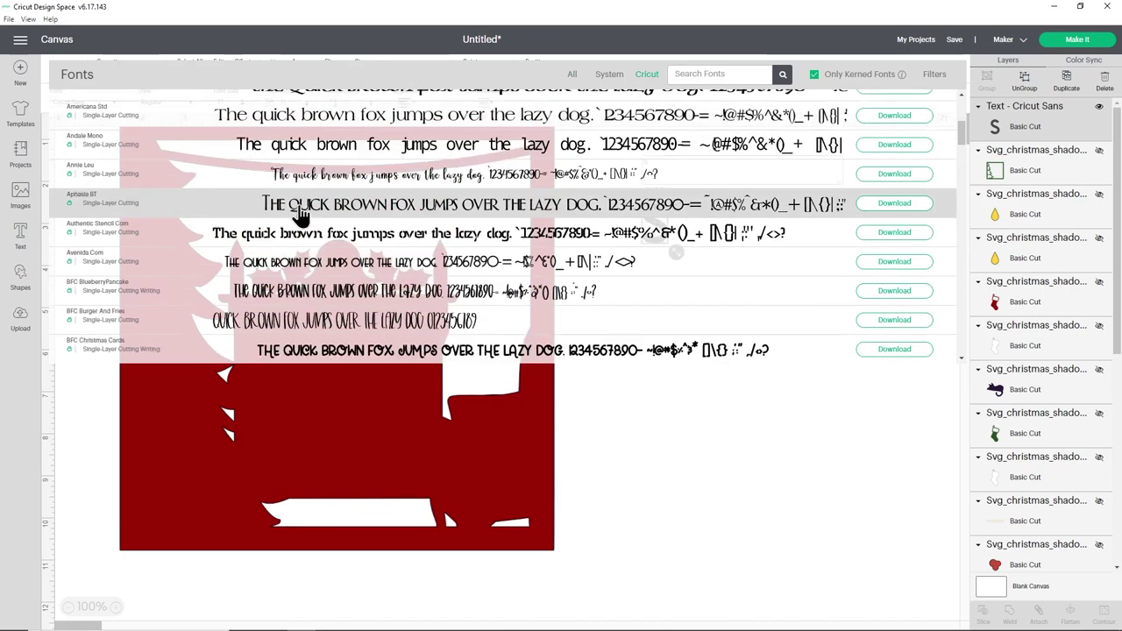
scroll(200, 193, "down", 4)
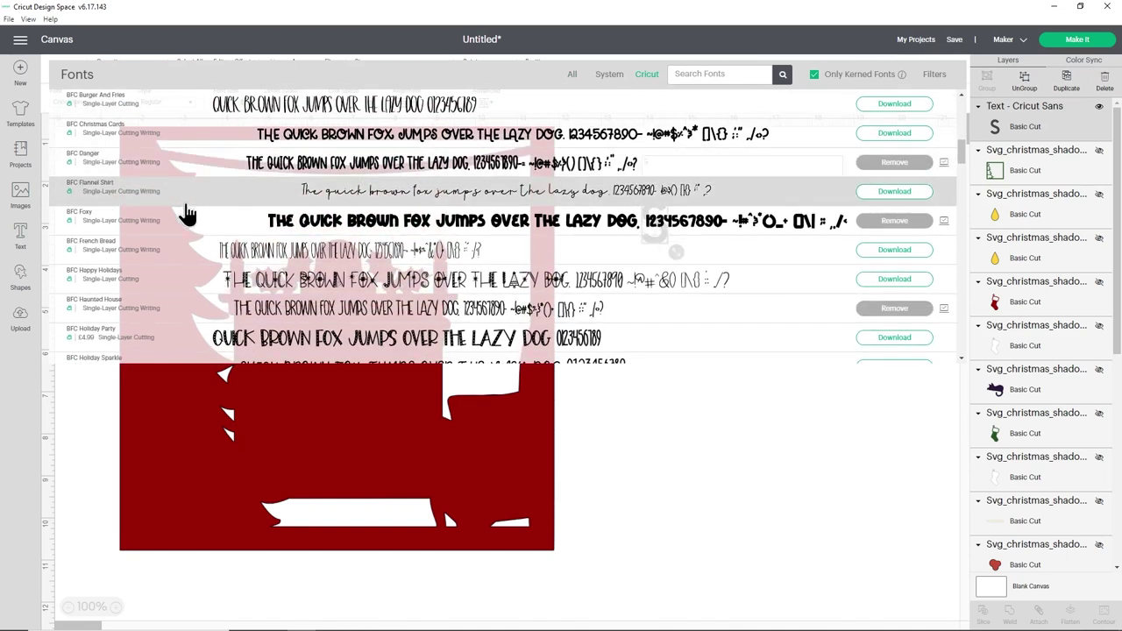
left_click(187, 220)
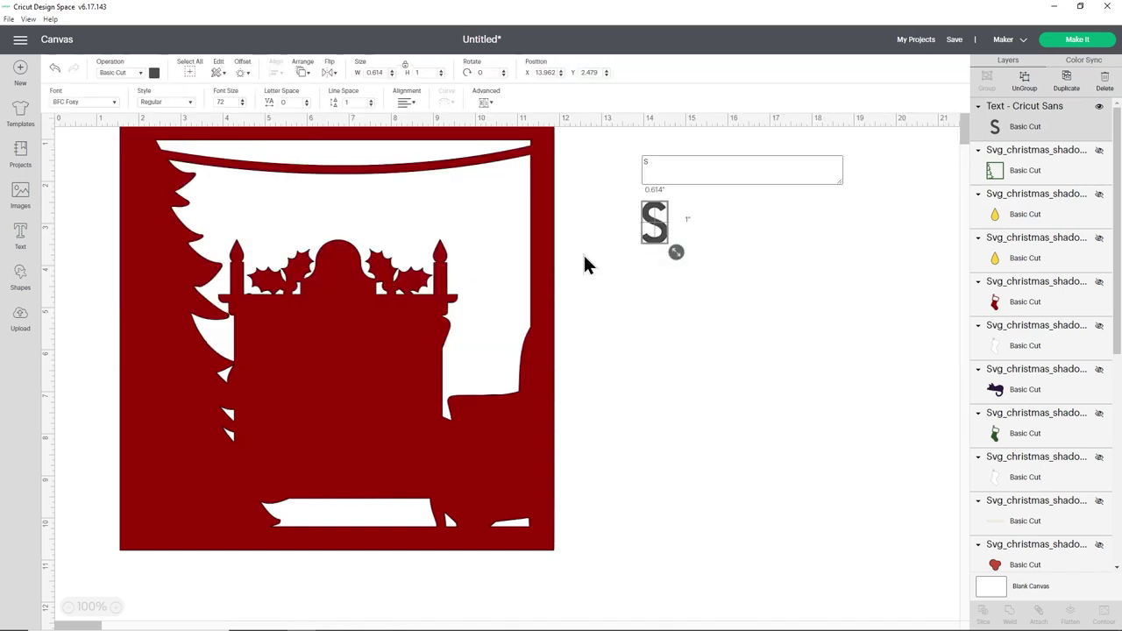
left_click_drag(693, 258, 698, 258)
Change the font of the letter S to BFC Santas Candy.
double_click(657, 167)
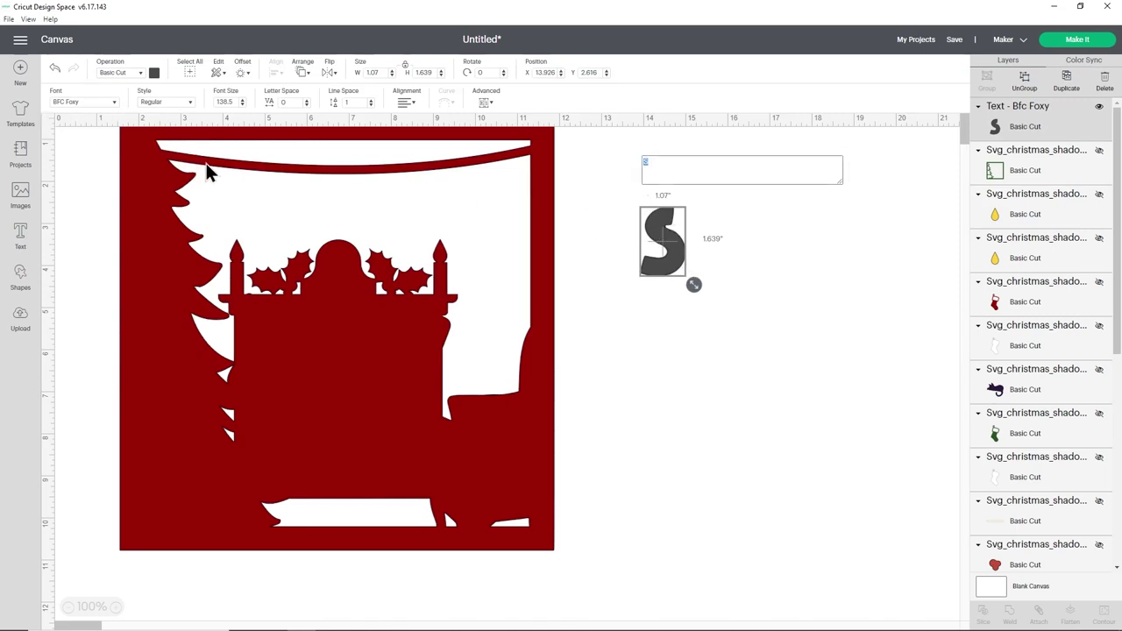
left_click(114, 104)
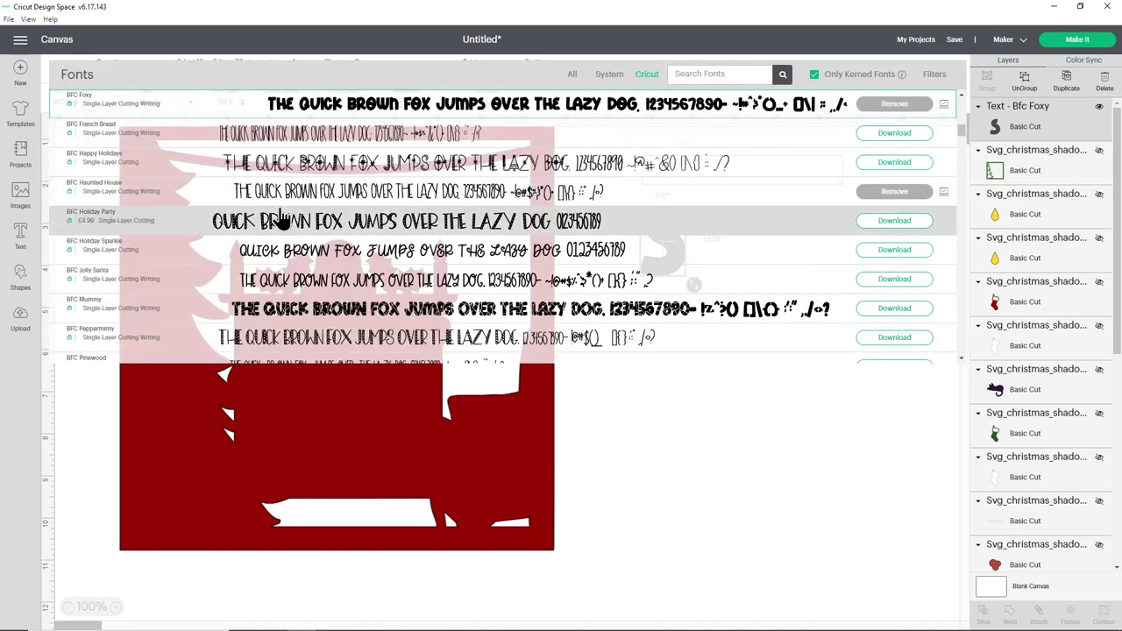
scroll(280, 221, "down", 3)
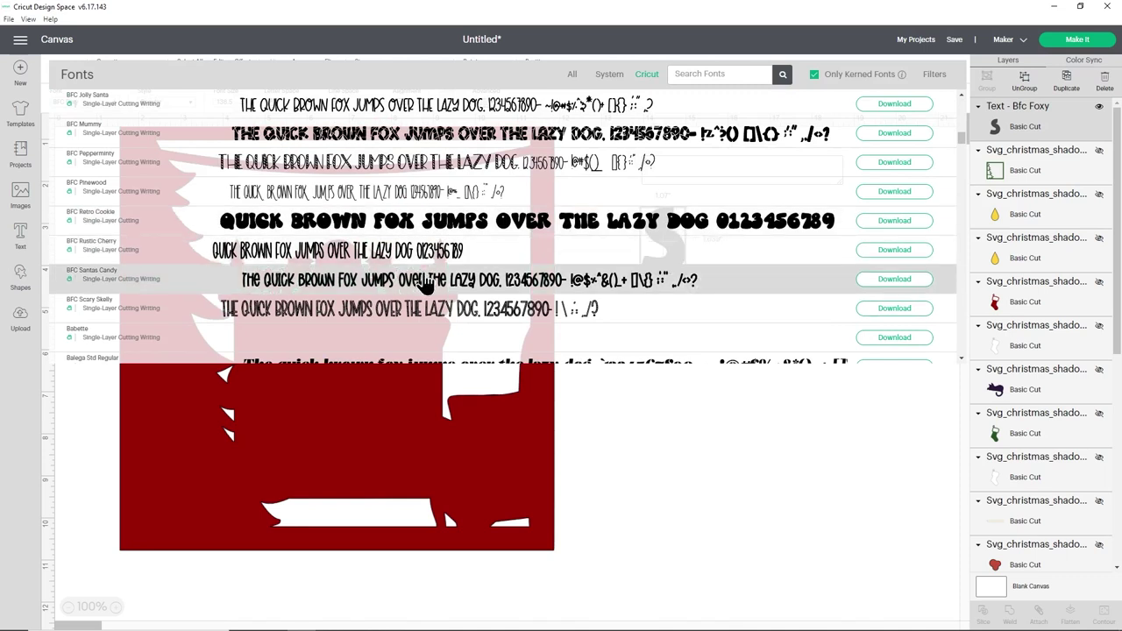
left_click(427, 284)
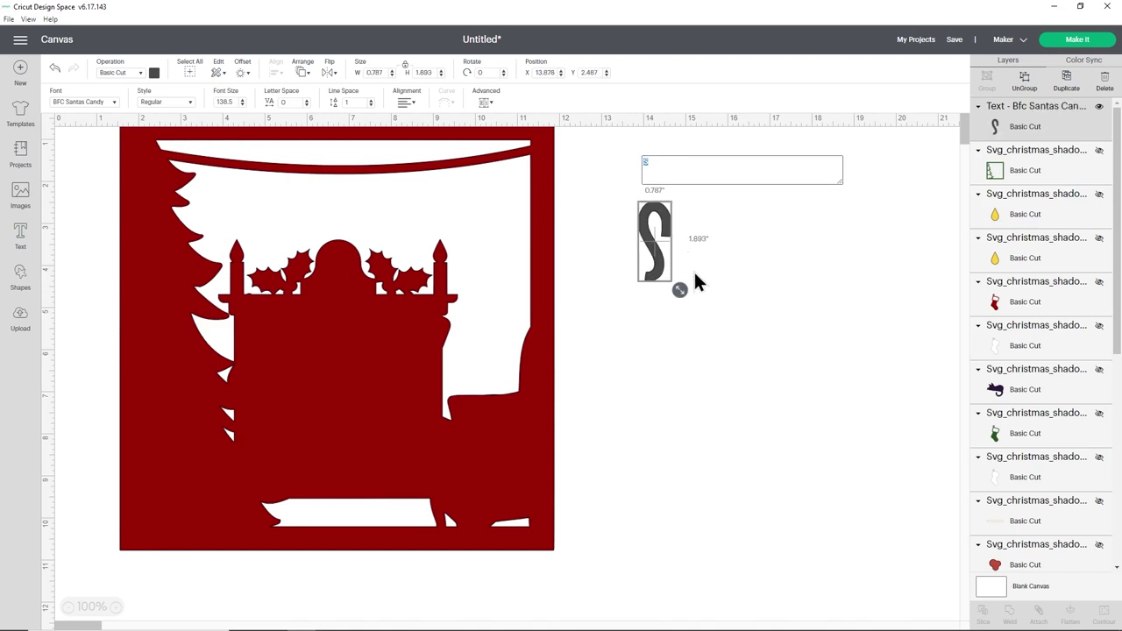
Set the letter S in the Belwe Std Medium font and scale it to about 0.93 by 1.24 inches.
left_click(116, 103)
scroll(206, 220, "down", 3)
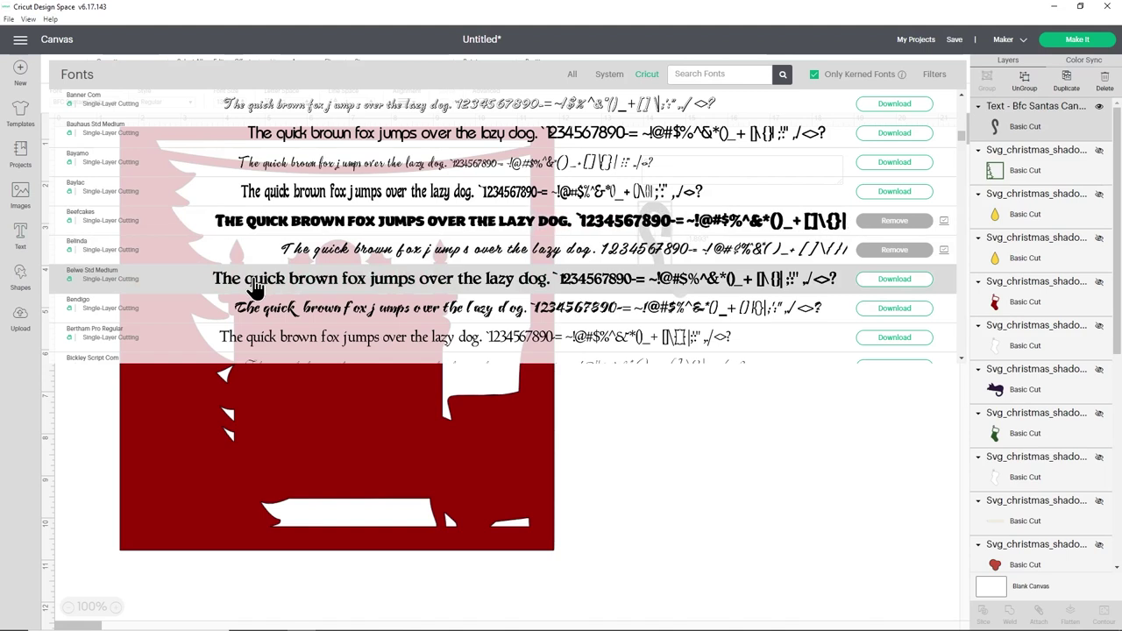
left_click(253, 279)
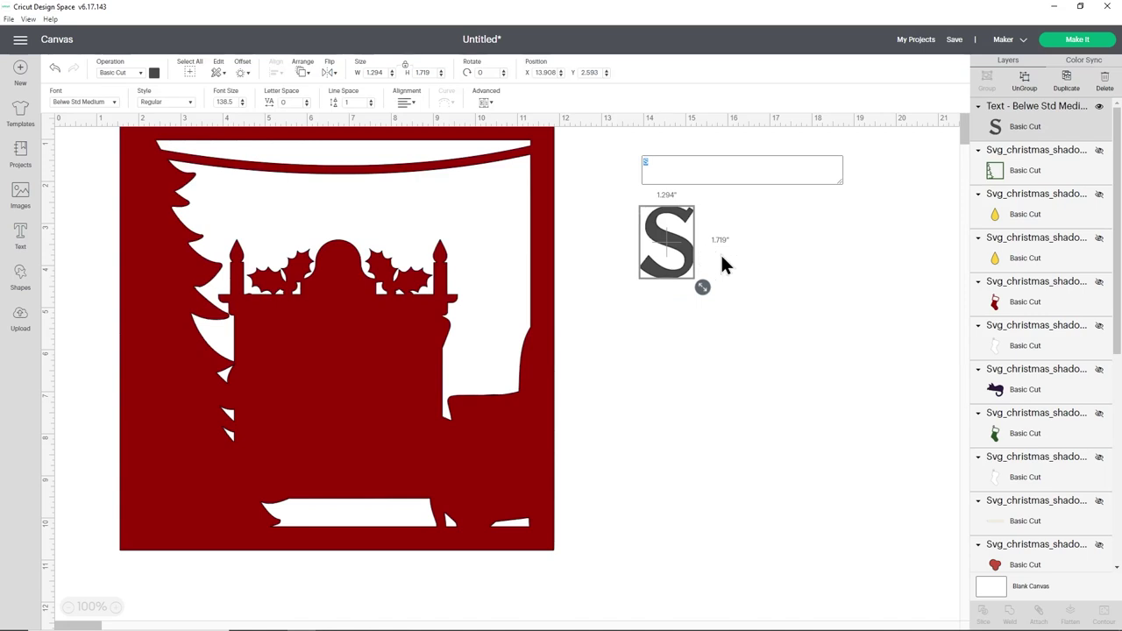
left_click_drag(687, 251, 676, 250)
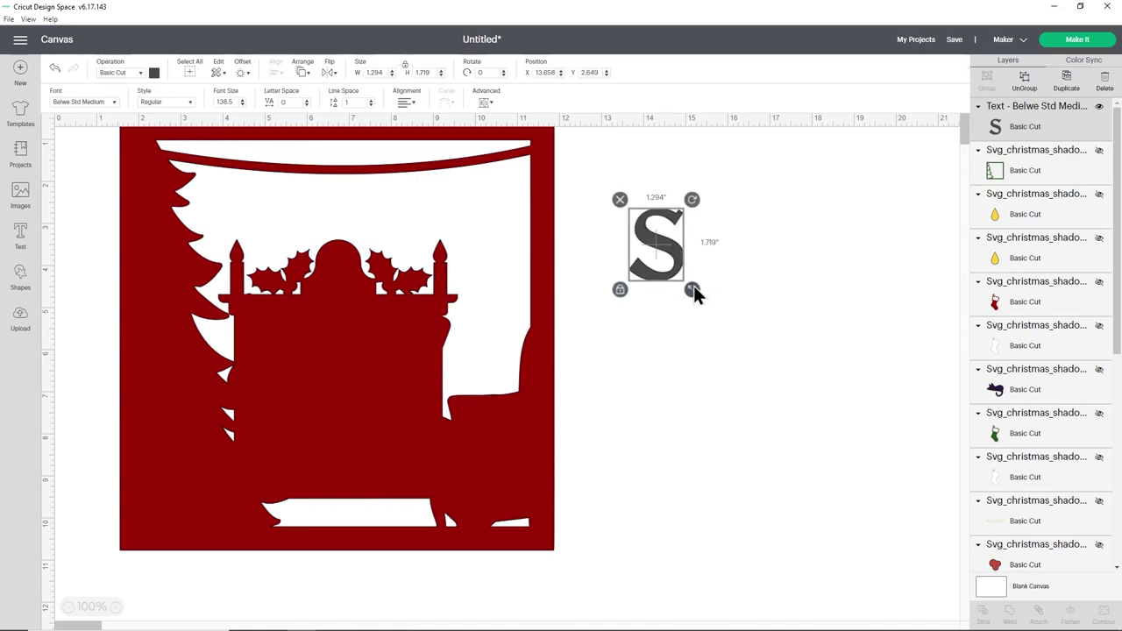
left_click_drag(694, 289, 677, 269)
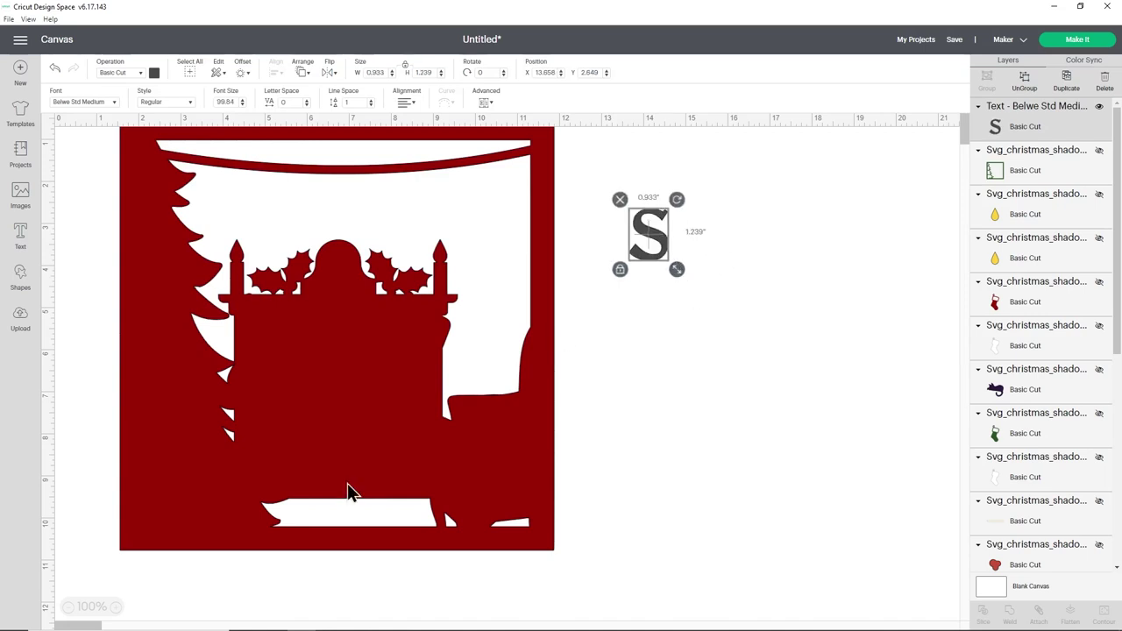
Hang the S from the left end of the ribbon at about X 3.41, Y 1.53, about 0.72 inches high and tilted about 4.16°.
left_click(115, 605)
left_click(115, 606)
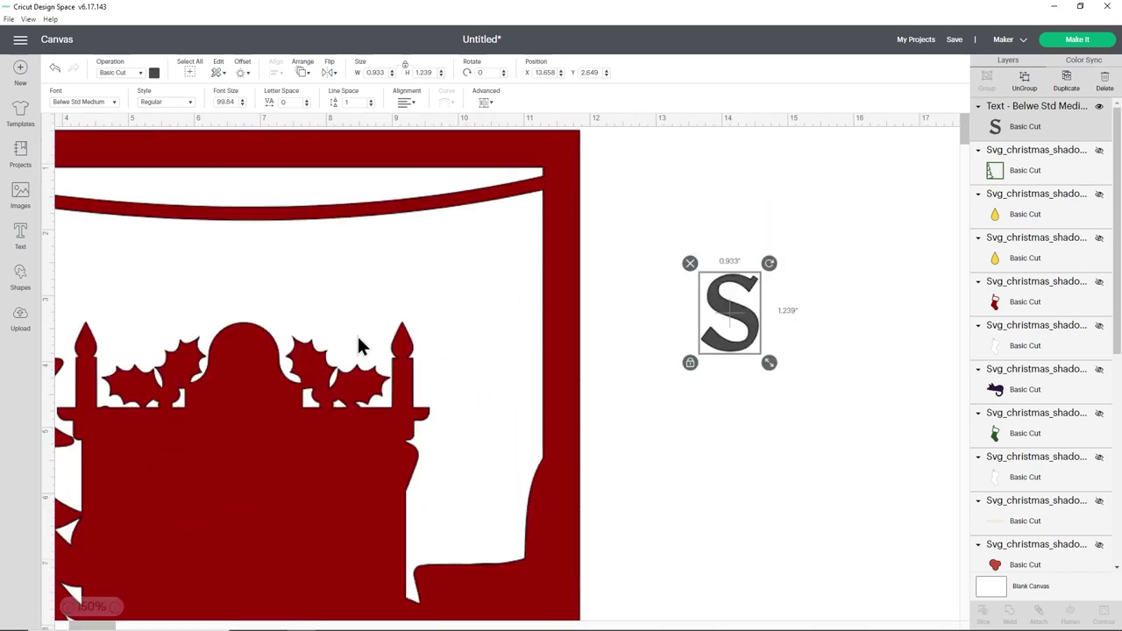
left_click_drag(731, 312, 313, 279)
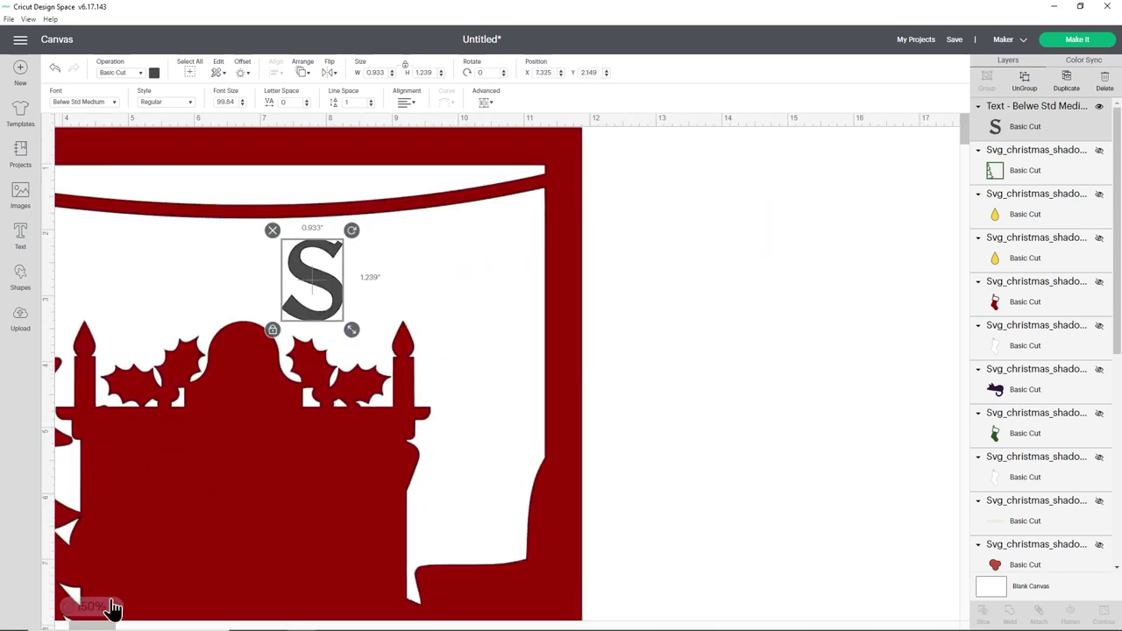
left_click(83, 624)
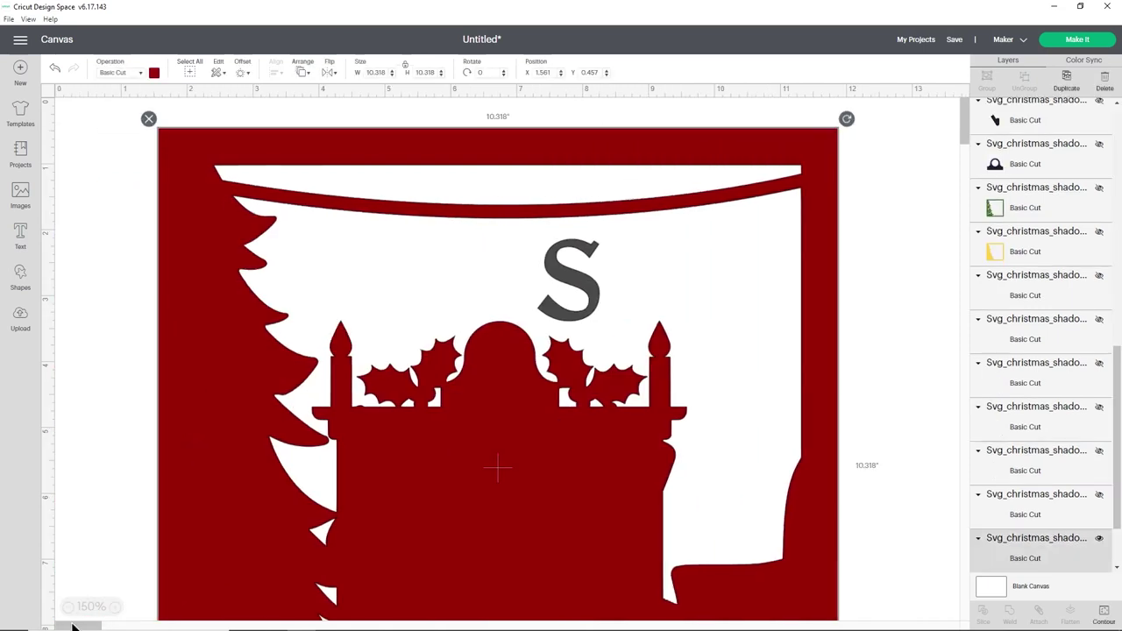
left_click_drag(577, 288, 311, 232)
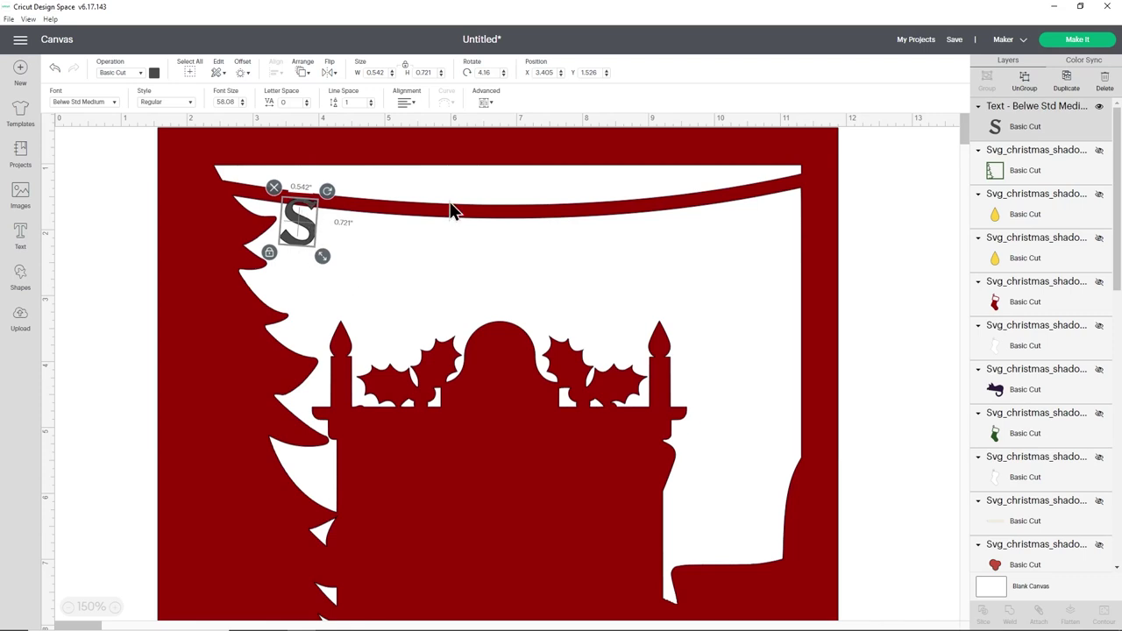
Duplicate the S, change the copy to "A", tilt it about 2.99° and set it beside the S at about X 3.96, Y 1.61.
right_click(304, 223)
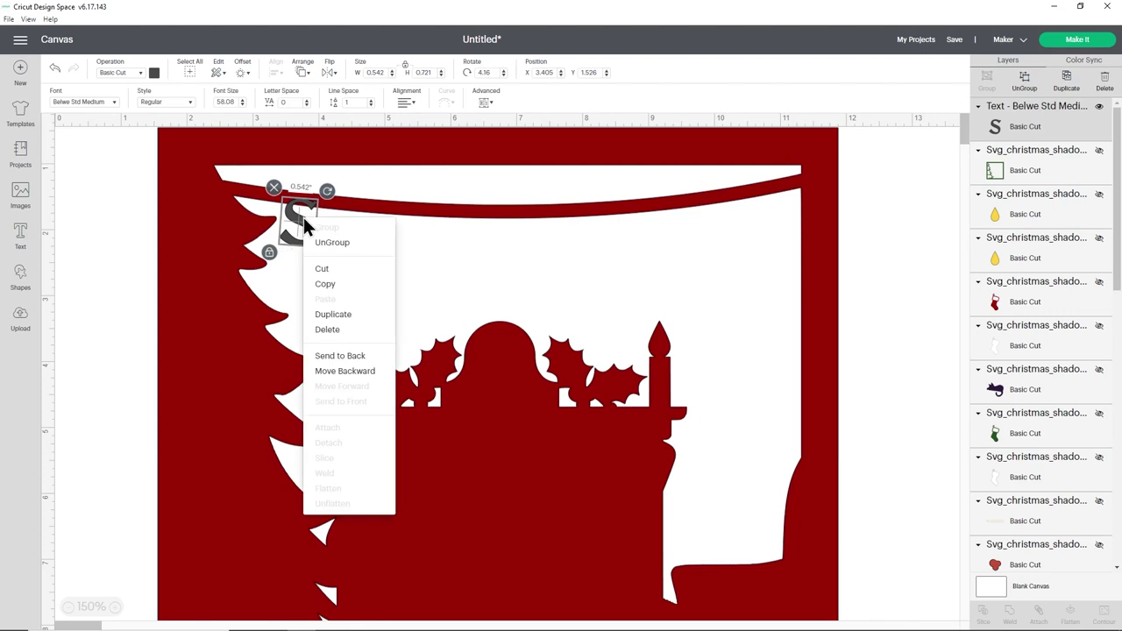
left_click(340, 321)
left_click_drag(336, 258, 384, 202)
double_click(394, 261)
type("A")
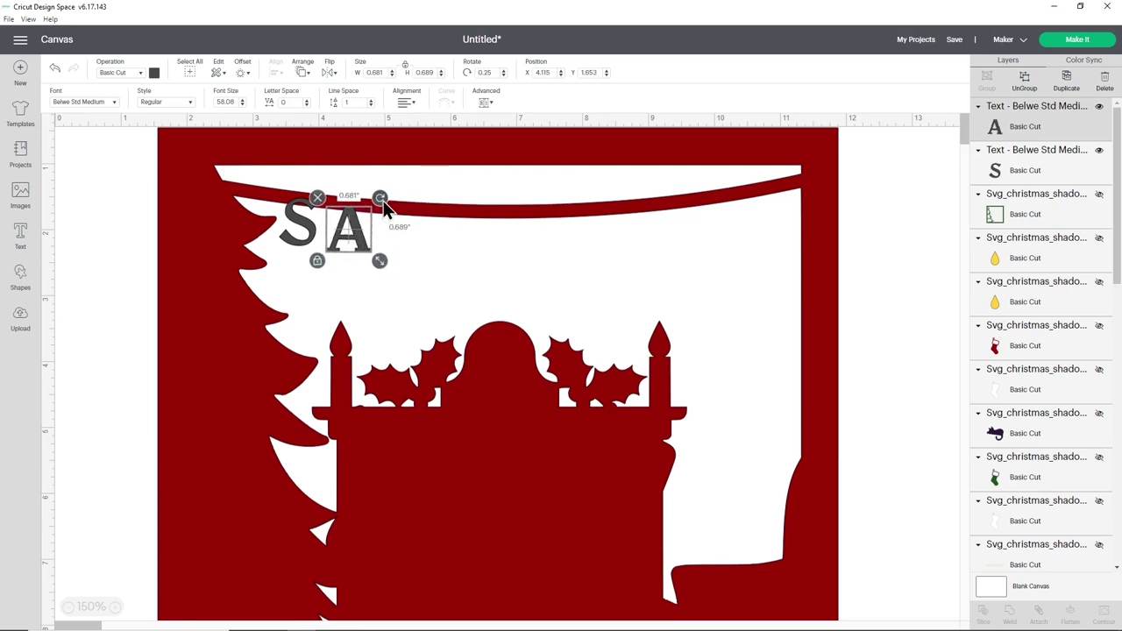
left_click_drag(357, 237, 350, 237)
left_click(374, 235)
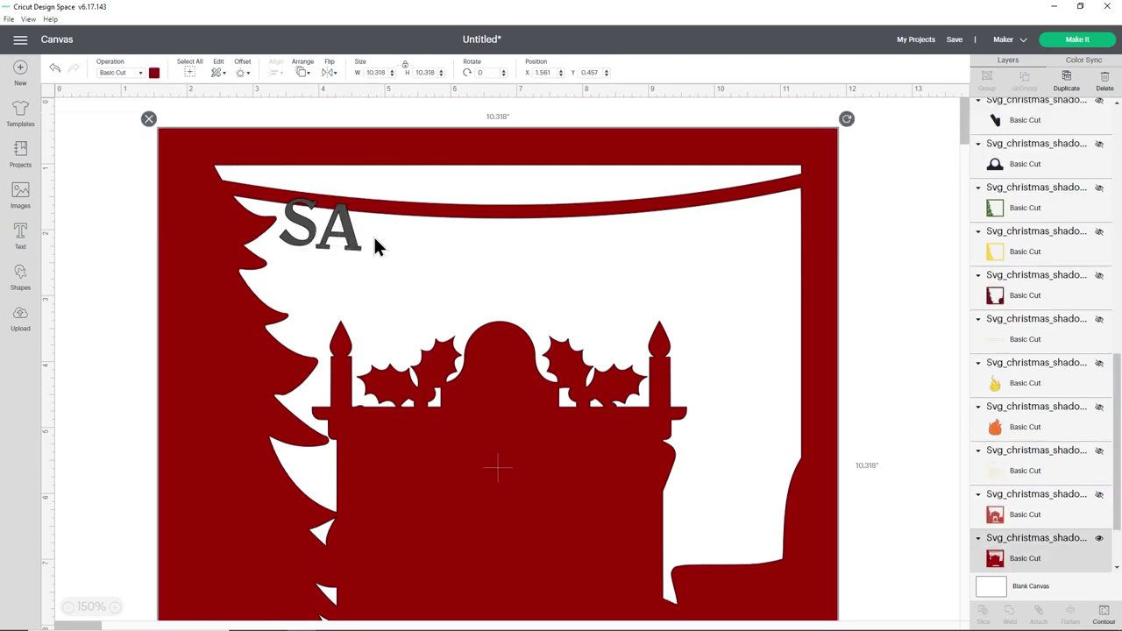
left_click(357, 235)
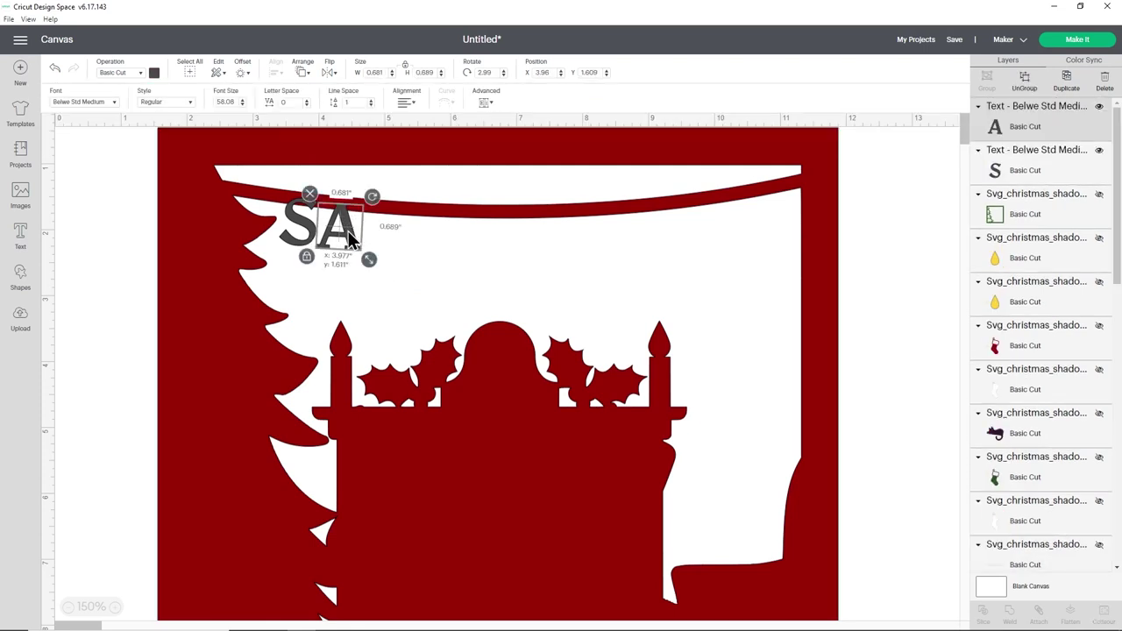
Duplicate the A, change the copy to "R", tilt it about 3.42° and hang it on the ribbon beside the A.
right_click(348, 230)
left_click(413, 328)
left_click_drag(344, 234, 450, 257)
double_click(450, 257)
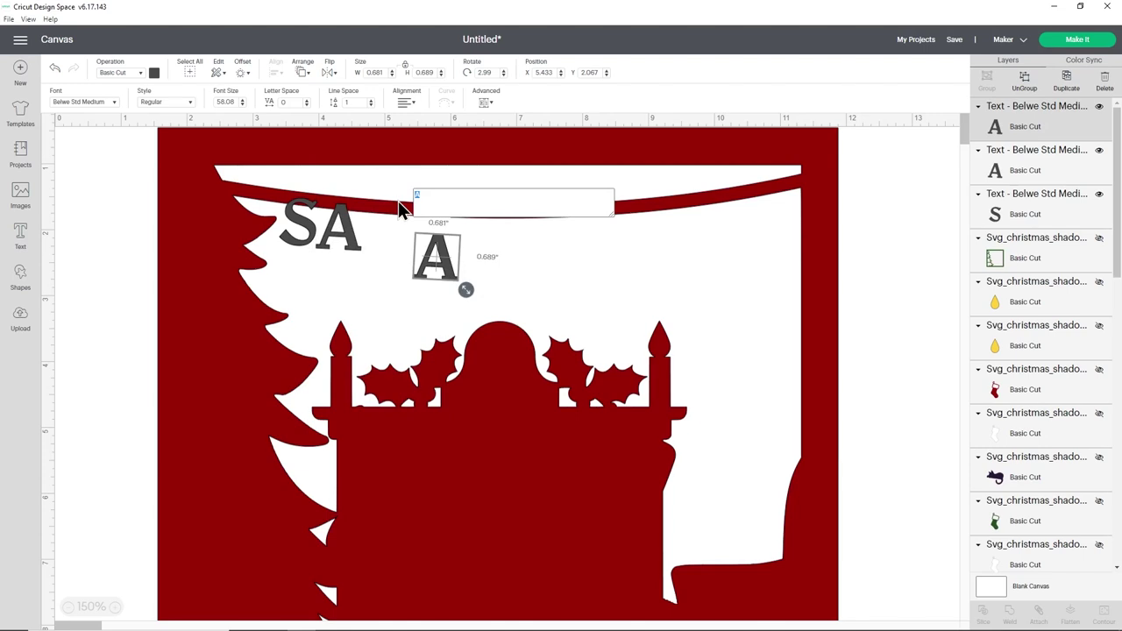
type("R")
left_click(496, 240)
left_click(447, 265)
left_click_drag(468, 227, 496, 253)
Duplicate the R, change the copy to "A", rotate it to about 358.76° and place it beside the R at about X 5.41, Y 1.69.
right_click(405, 228)
left_click(449, 326)
double_click(497, 253)
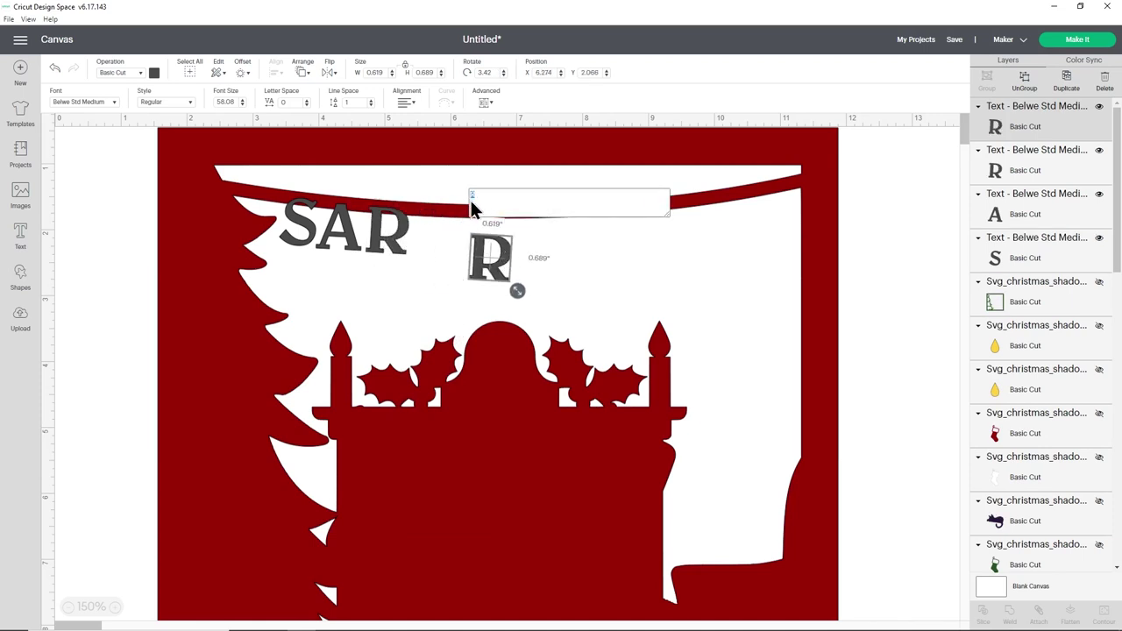
type("A")
left_click(558, 264)
left_click(493, 264)
left_click_drag(520, 226, 518, 225)
left_click_drag(502, 268, 443, 244)
left_click_drag(463, 201, 467, 204)
Duplicate the second A, change the copy to "H", rotate it to about 0.72° and place it at about X 6.19, Y 1.72.
right_click(456, 251)
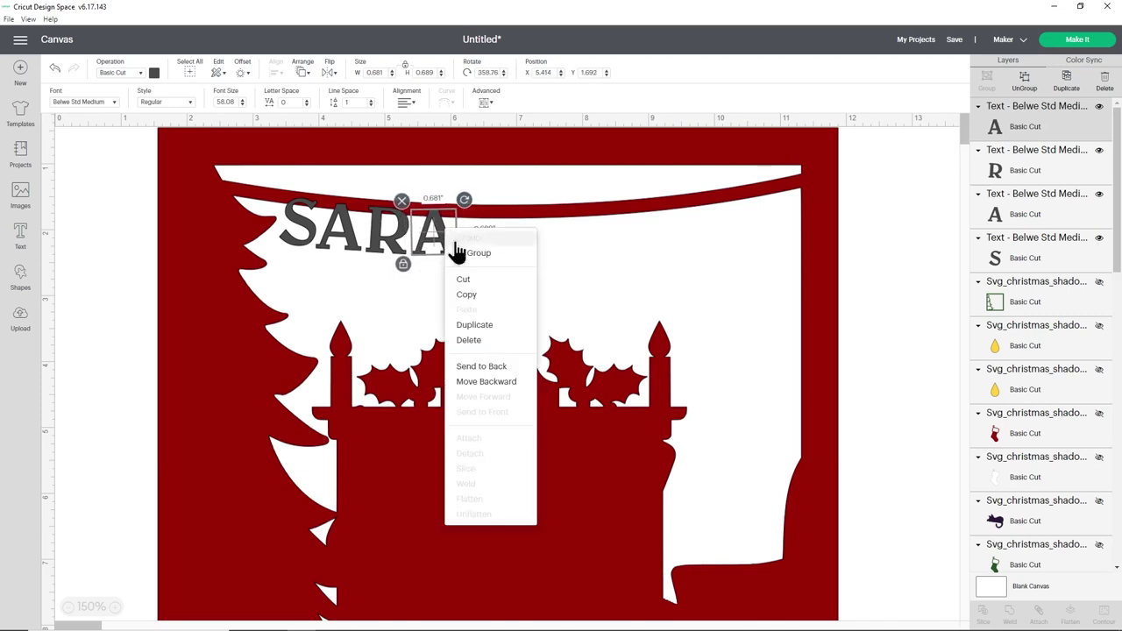
left_click(474, 325)
left_click_drag(473, 259, 539, 259)
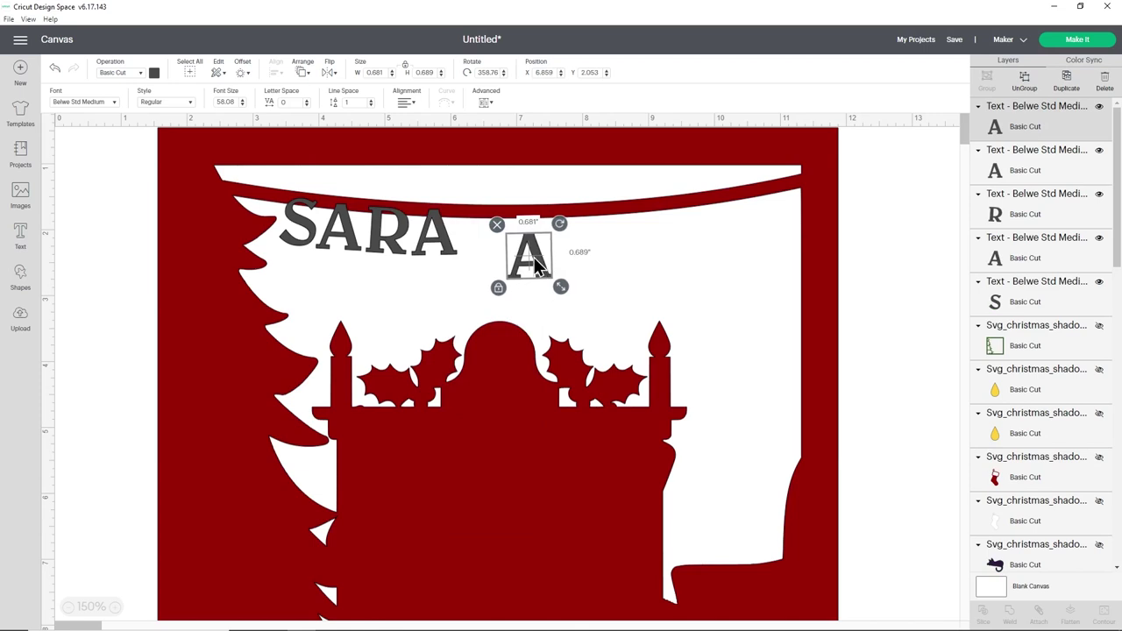
double_click(537, 263)
type("H")
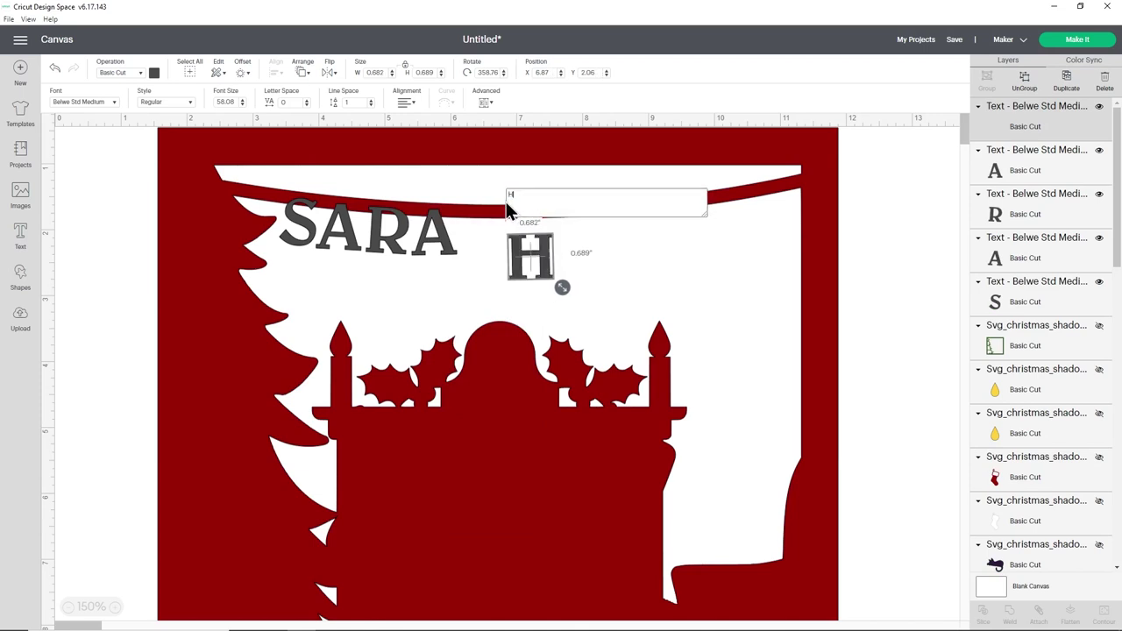
left_click(546, 258)
left_click_drag(537, 260, 502, 237)
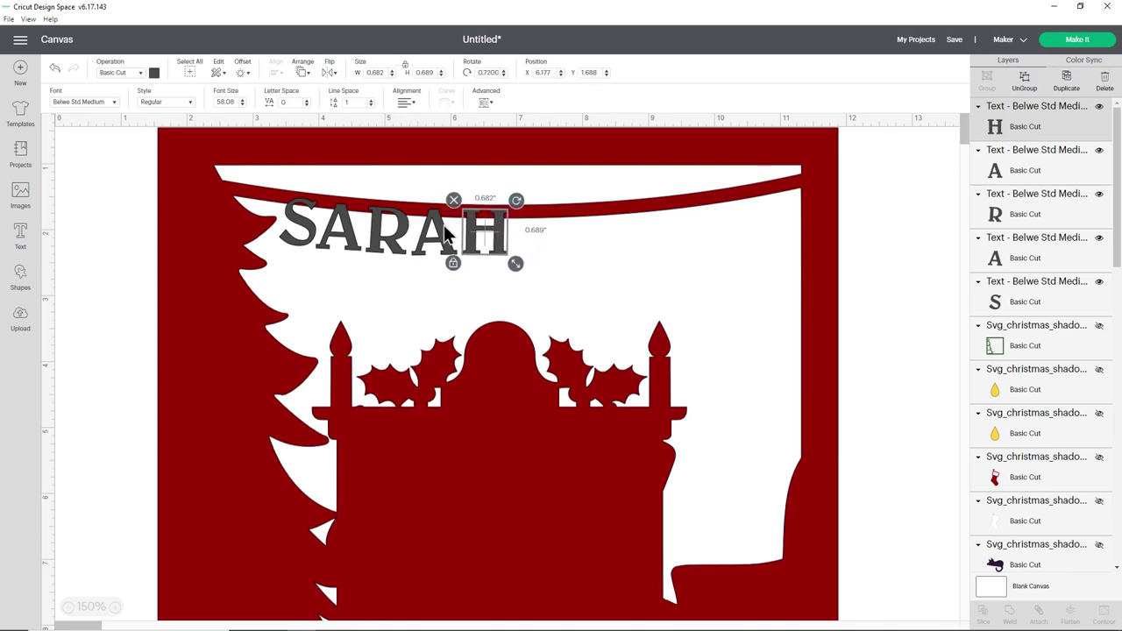
left_click(503, 252)
left_click(497, 235)
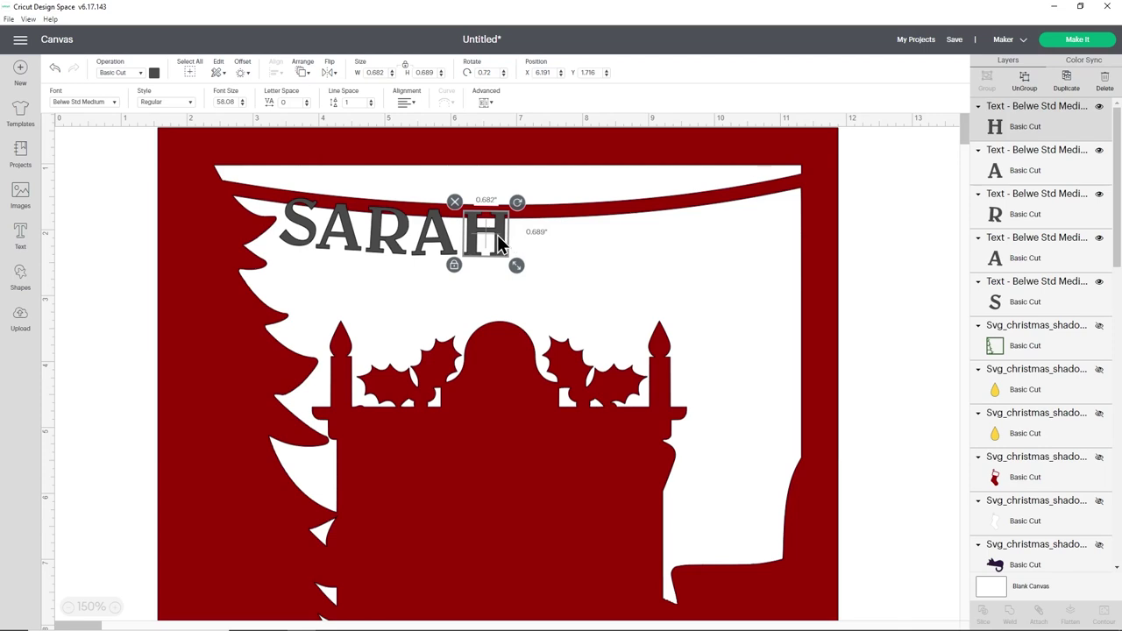
Select all five letters together, scale them to about 2.68 by 0.69 inches and reposition them at about X 3.75, Y 1.57.
left_click(443, 234, "shift")
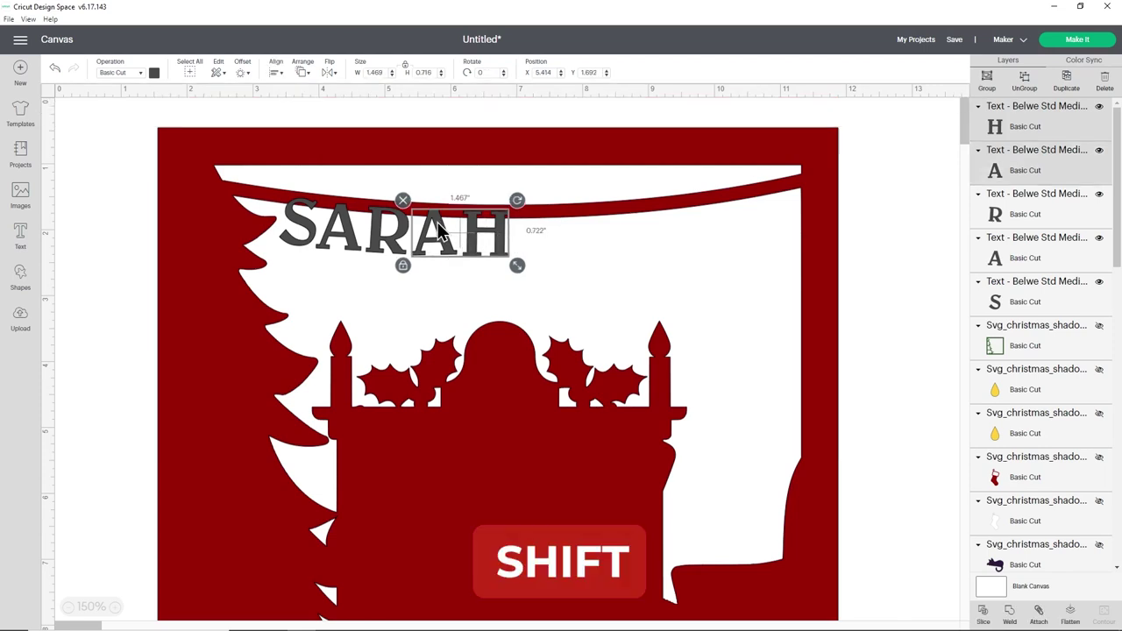
left_click(414, 230, "shift")
left_click(342, 230, "shift")
left_click(302, 226, "shift")
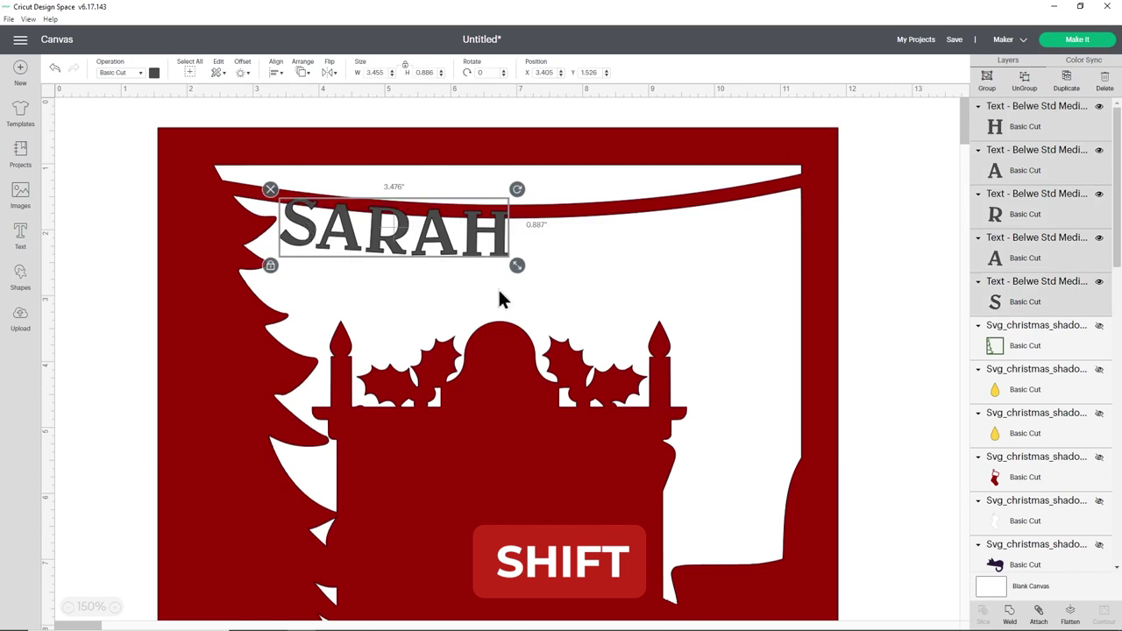
left_click_drag(517, 270, 485, 257)
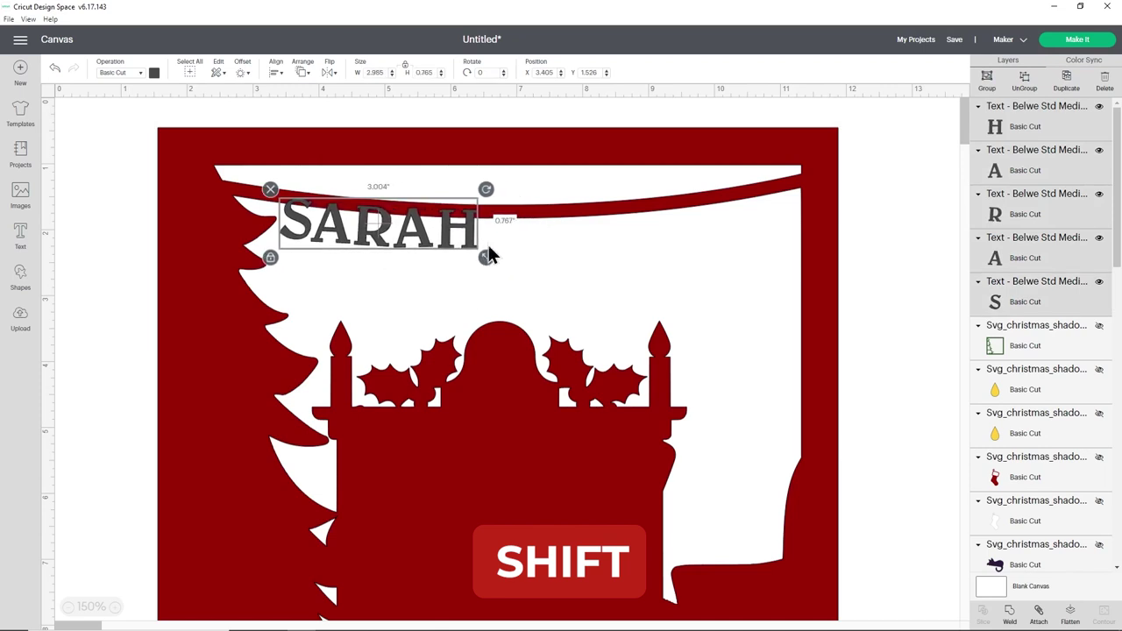
left_click_drag(429, 250, 422, 251)
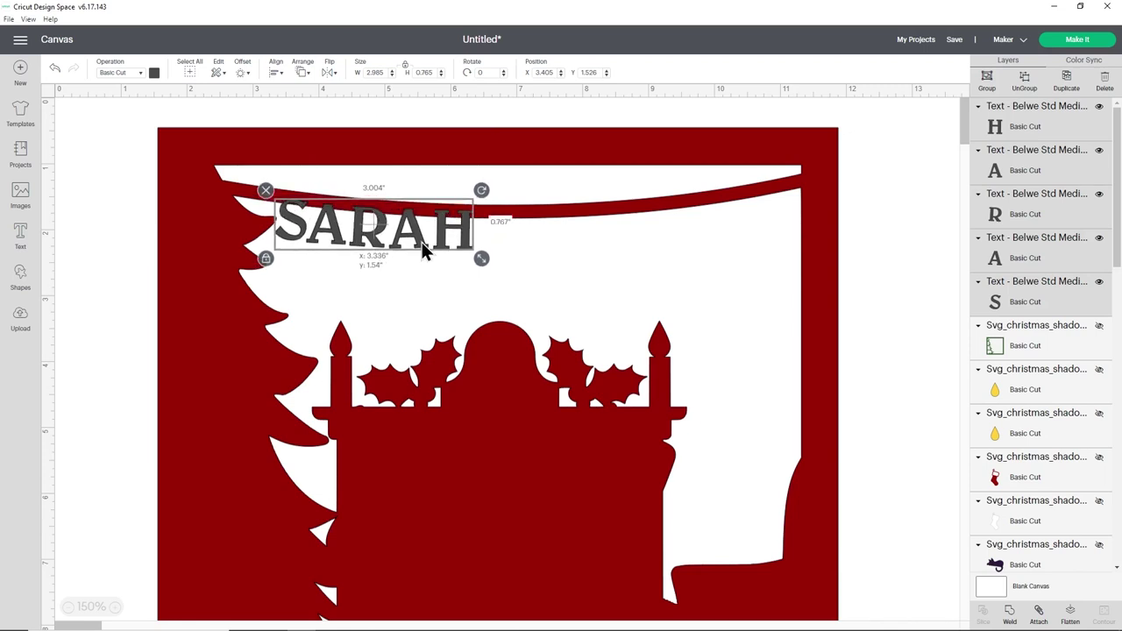
left_click_drag(480, 257, 472, 226)
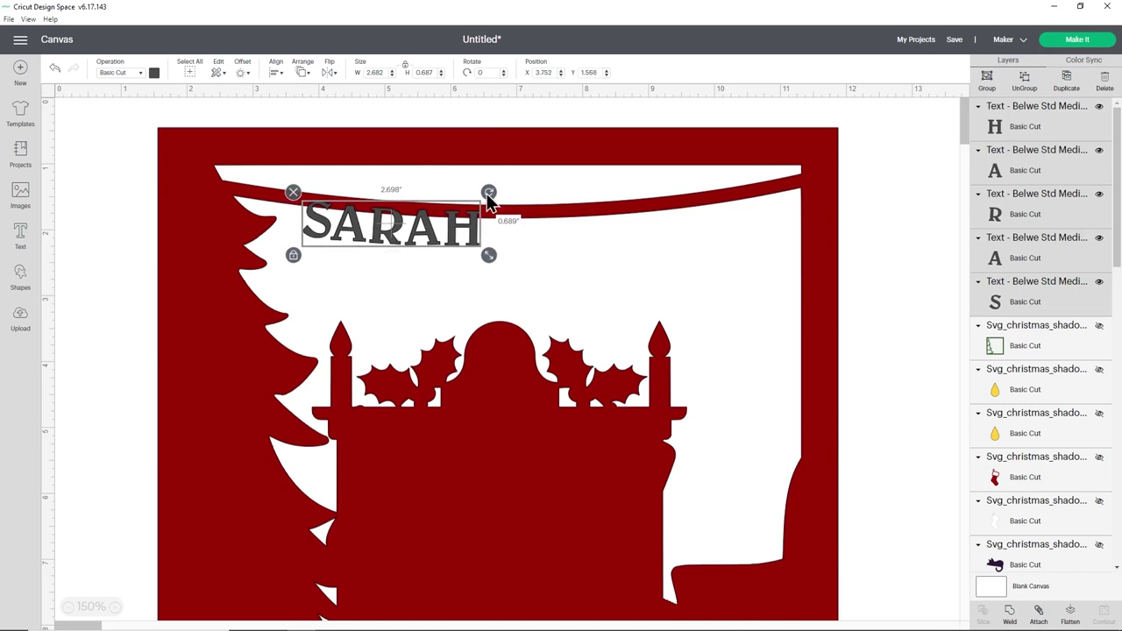
Respace the R, second A and H beneath the ribbon and reduce the R's tilt to about 1.28°.
left_click(530, 242)
left_click(367, 237)
left_click(373, 233)
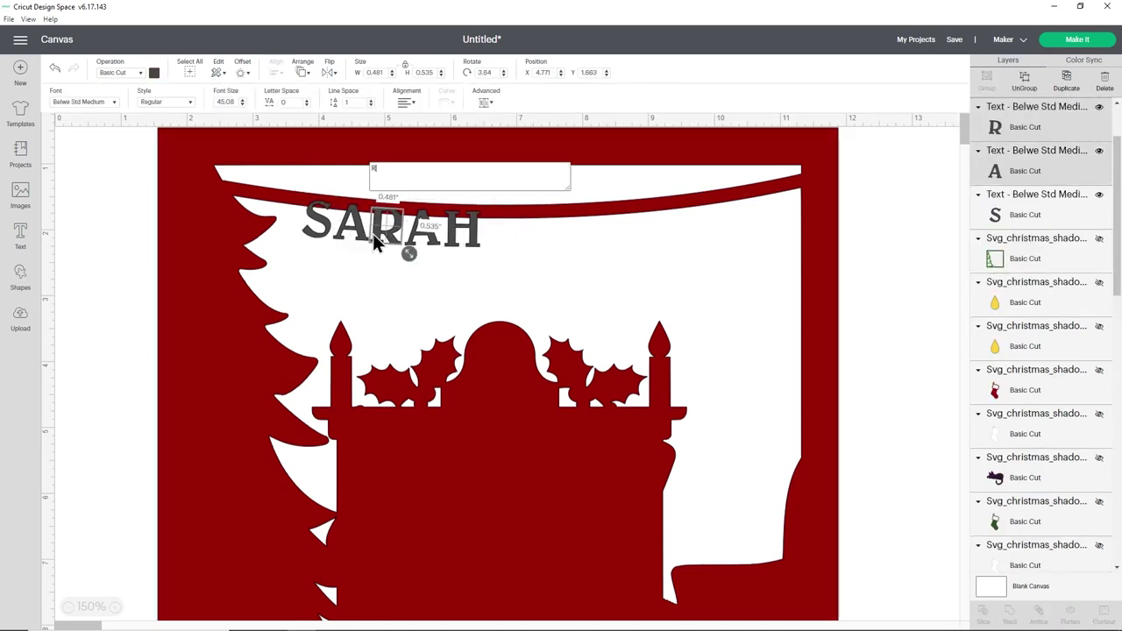
left_click(432, 230)
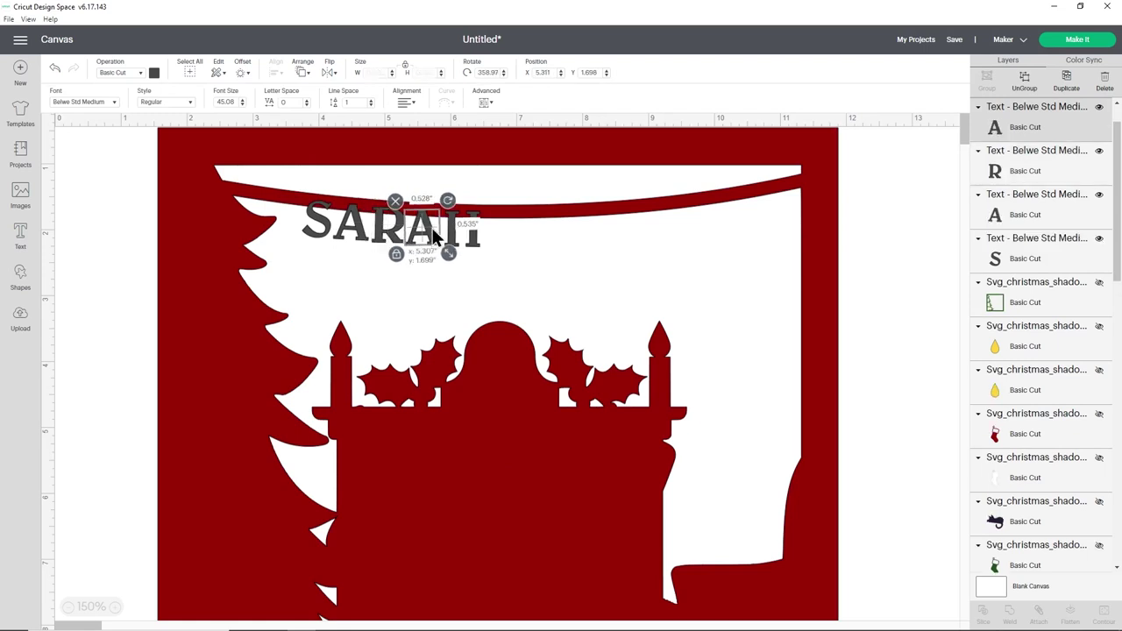
left_click(460, 230)
left_click_drag(493, 206, 494, 201)
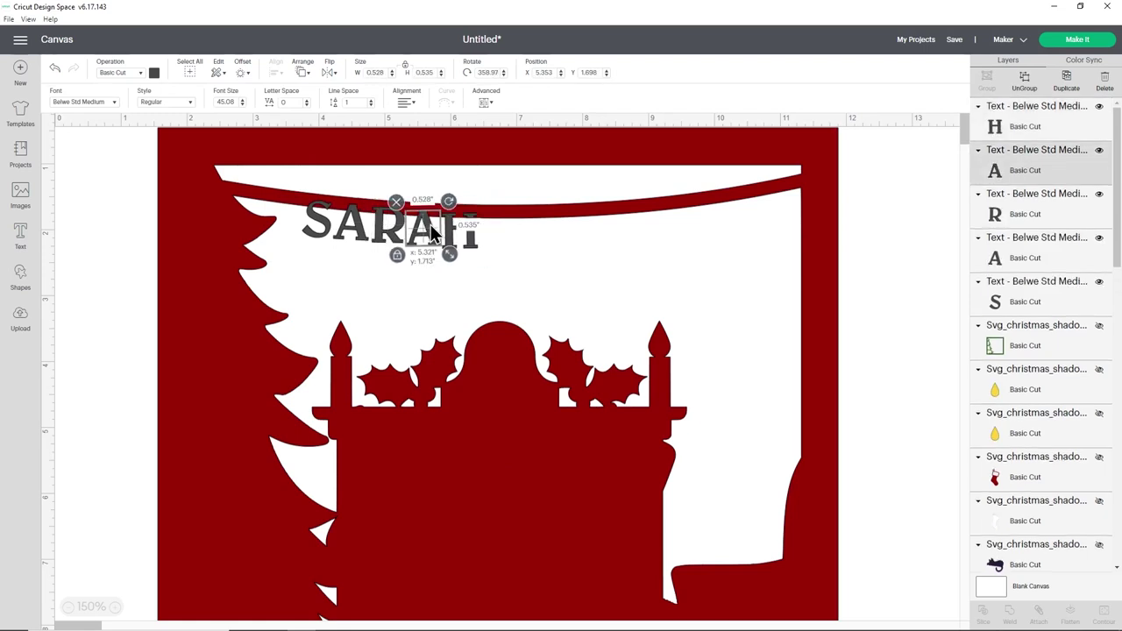
left_click(503, 239)
left_click(403, 233)
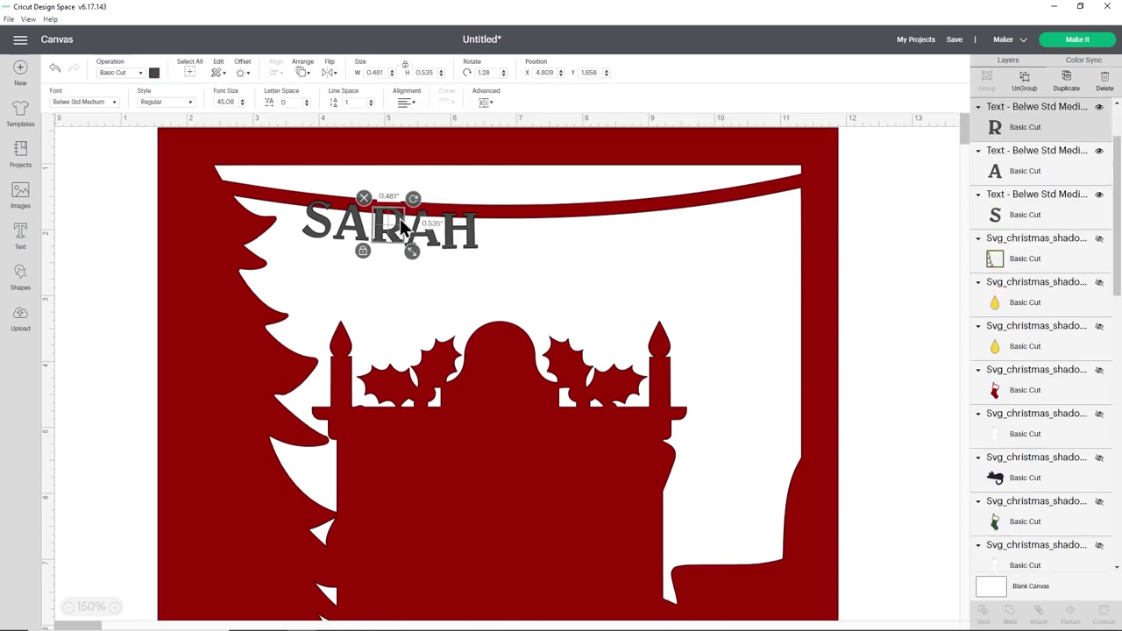
left_click(525, 248)
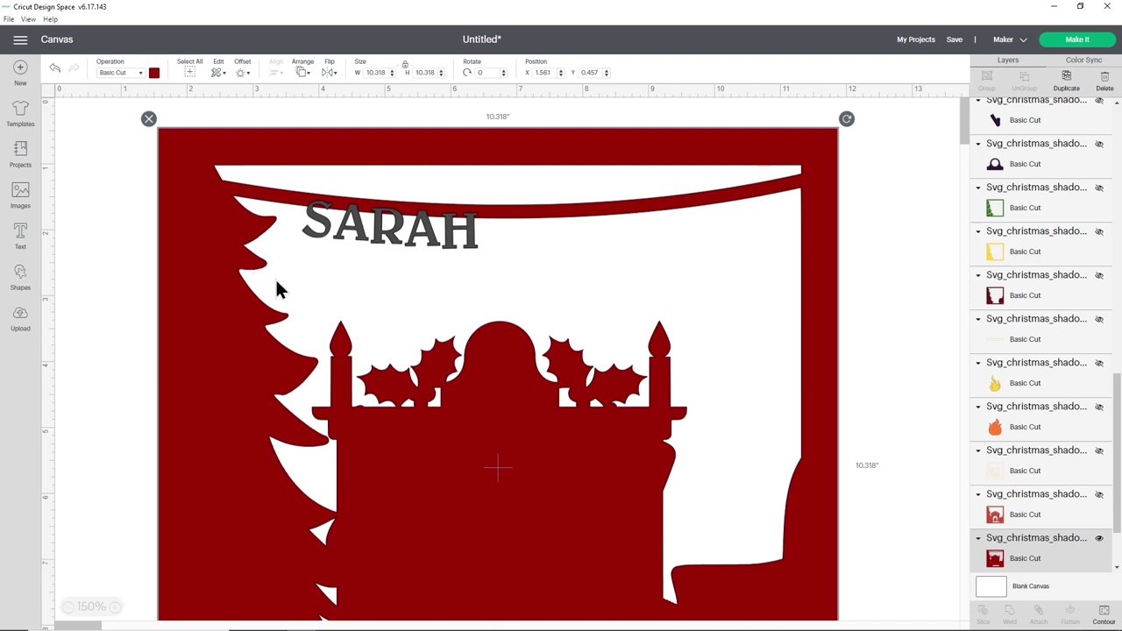
Try a heart about 0.53 by 0.47 inches, tilted about 8.68°, in front of the S, and delete it.
left_click(21, 276)
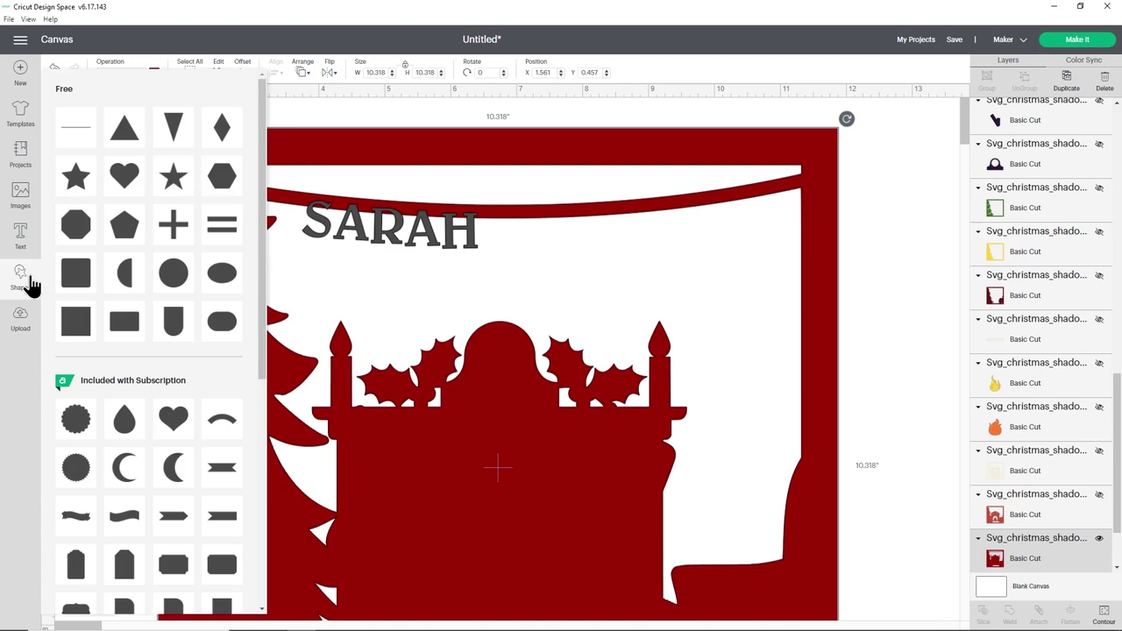
left_click(127, 180)
left_click_drag(225, 201, 302, 212)
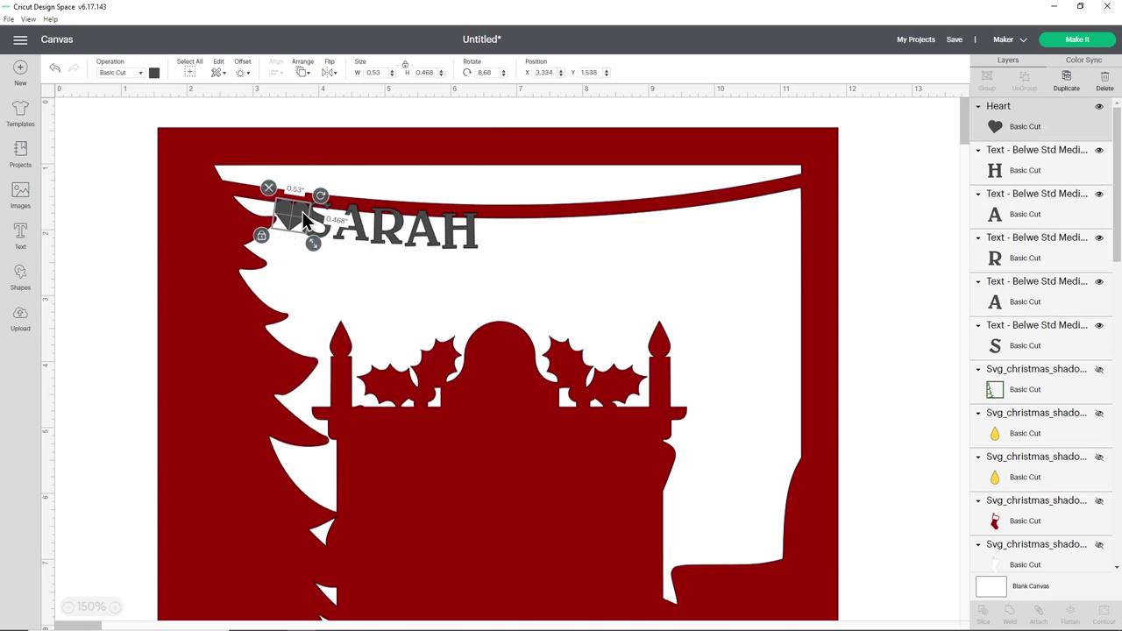
left_click_drag(300, 224, 300, 223)
key("Delete")
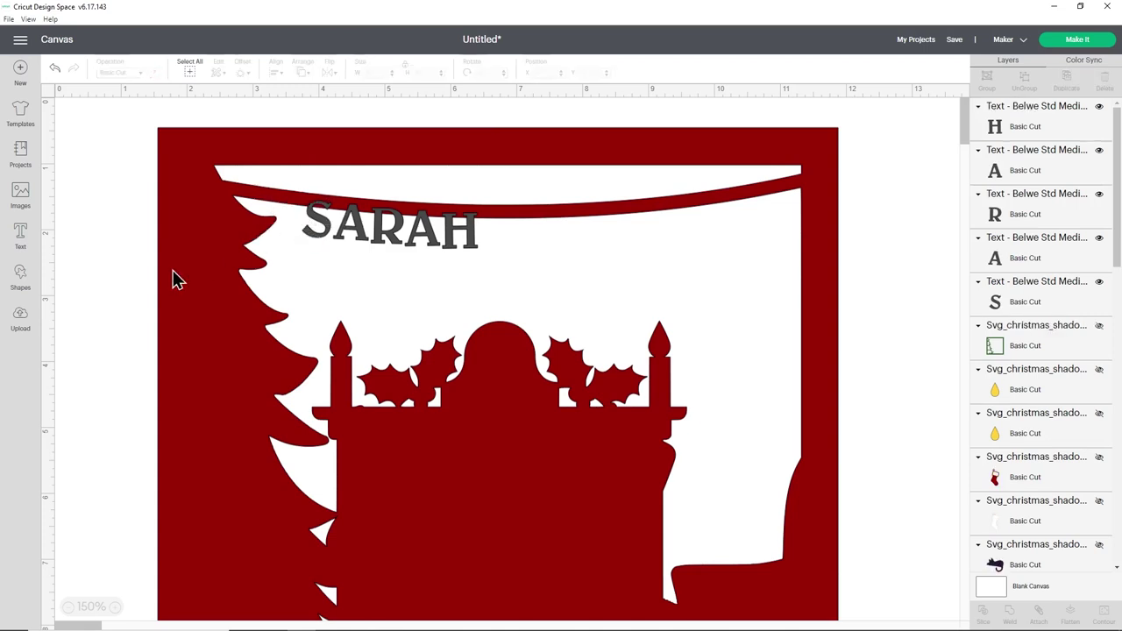
Insert a star, shrink it to about 0.63 by 0.6 inches, tilt it about 7.08° and hang it in front of the S.
left_click(20, 278)
left_click(75, 176)
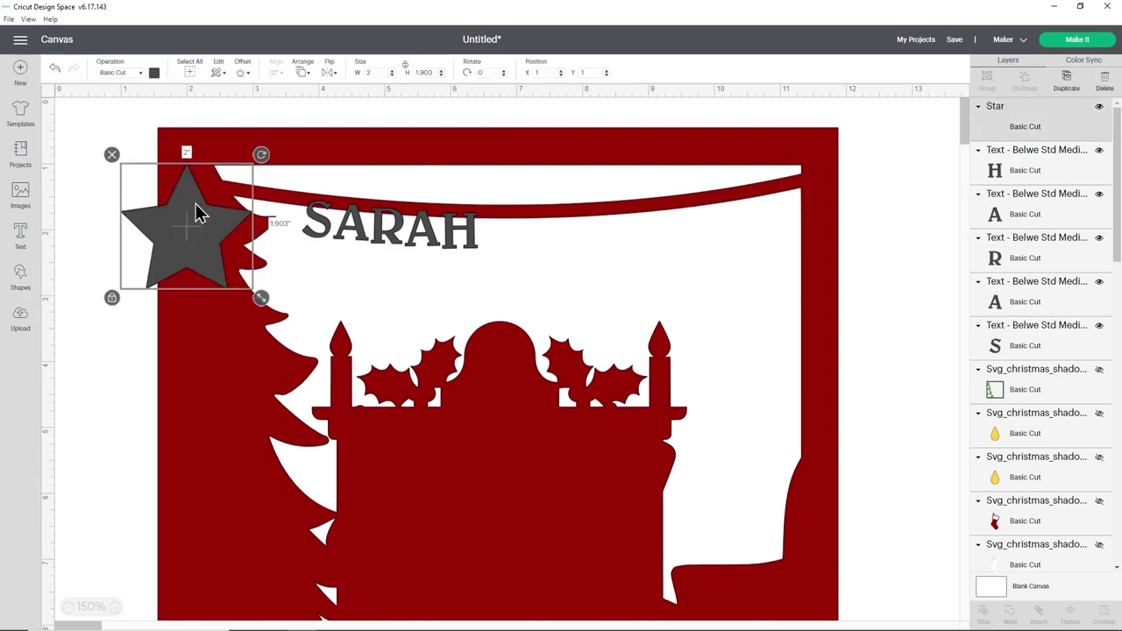
left_click_drag(195, 213, 364, 305)
left_click_drag(414, 372, 334, 300)
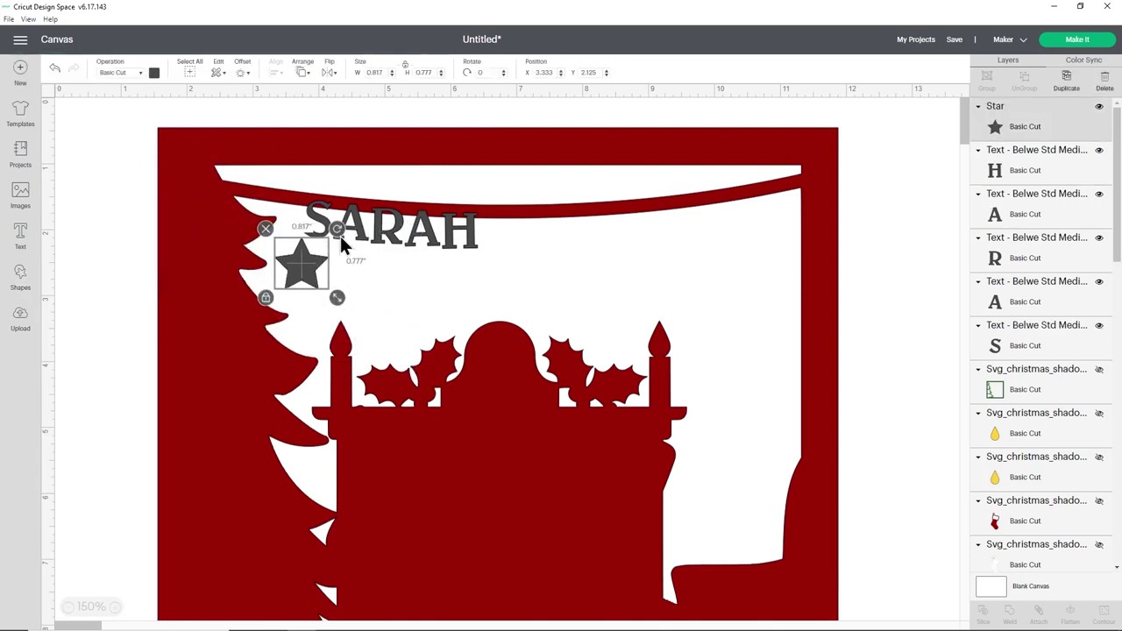
left_click_drag(311, 258, 307, 229)
left_click(345, 265)
Select all five letters together and shift them away from the star to about X 4.03, Y 1.58.
left_click(323, 228)
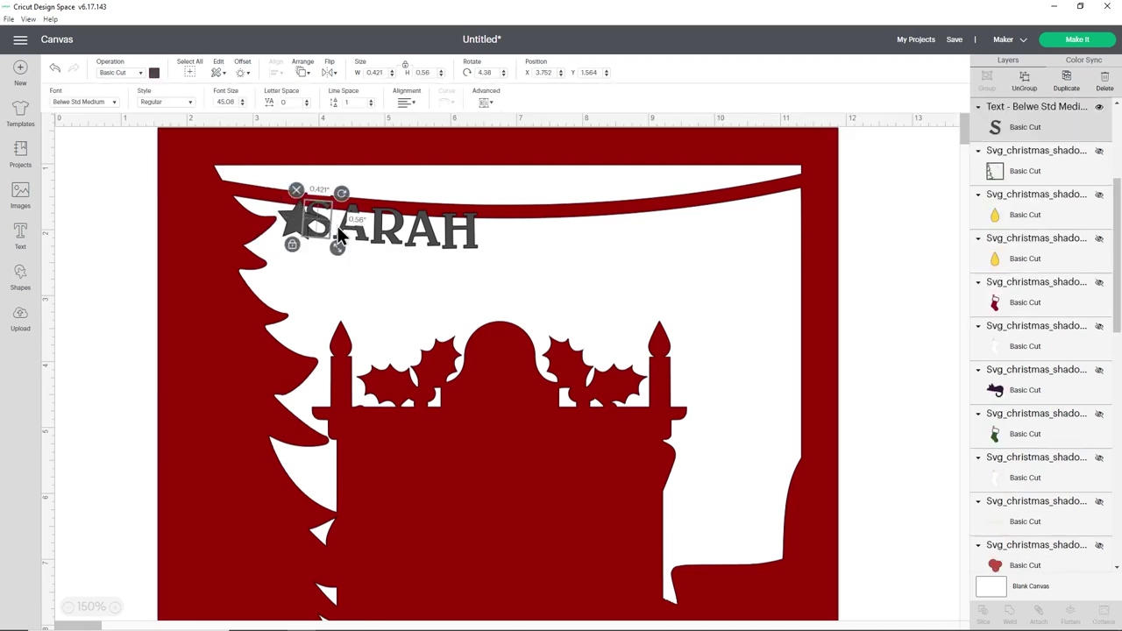
left_click(358, 219, "shift")
left_click(380, 230, "shift")
left_click(426, 237, "shift")
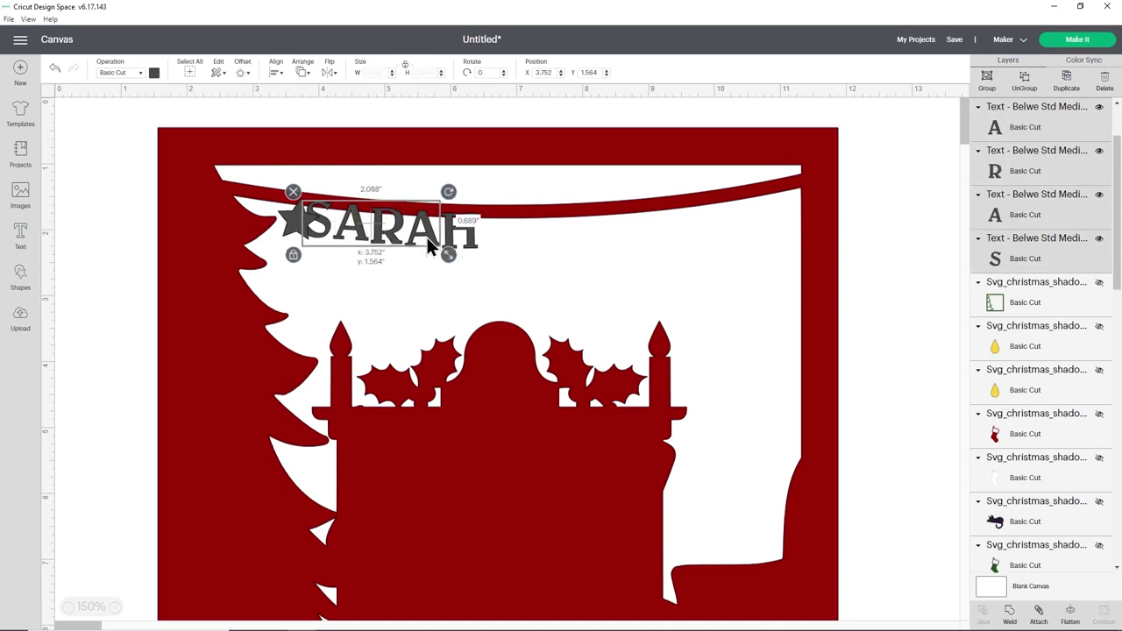
left_click(477, 235, "shift")
left_click_drag(481, 232, 488, 235)
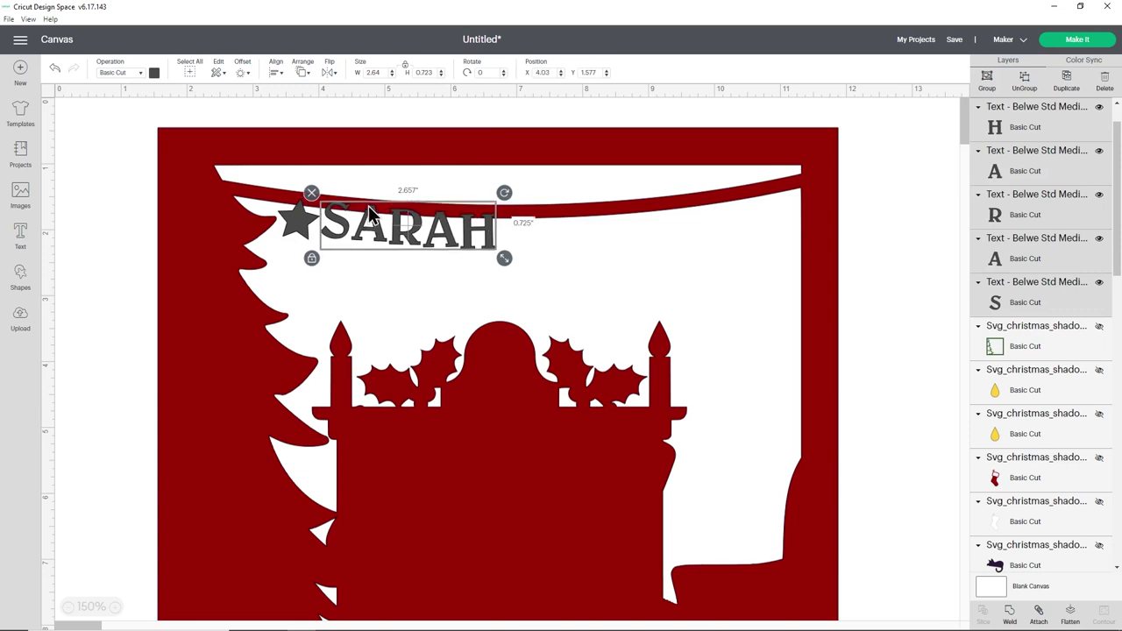
left_click(603, 233)
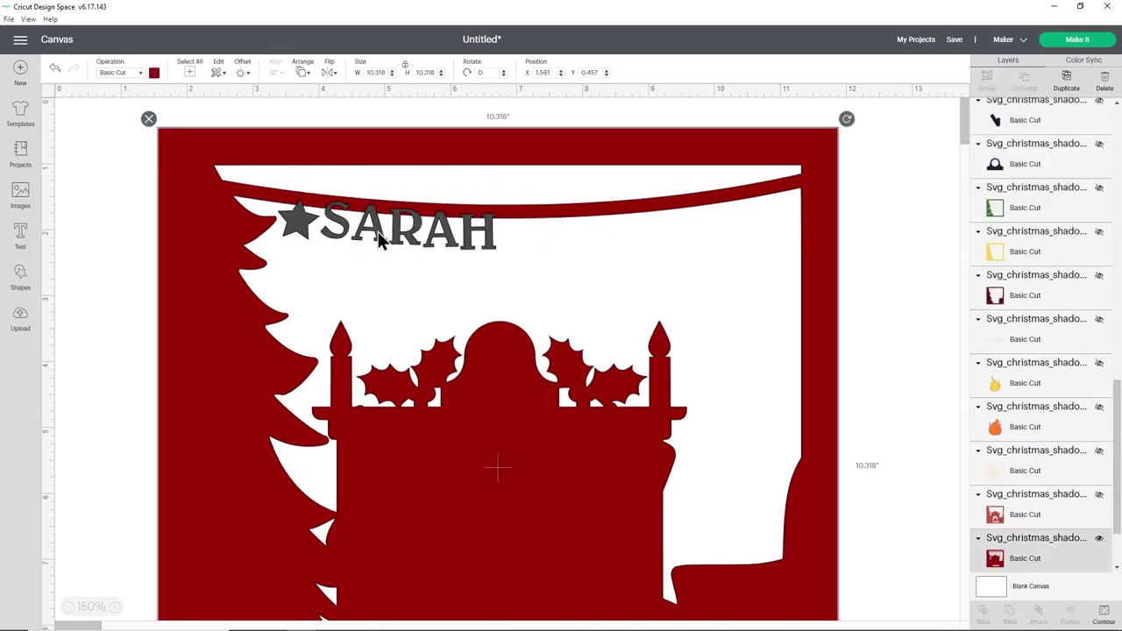
Even out the spacing of the last four letters, with the R at about X 5.07 and the second A at about X 5.6.
left_click(379, 232)
left_click(411, 234)
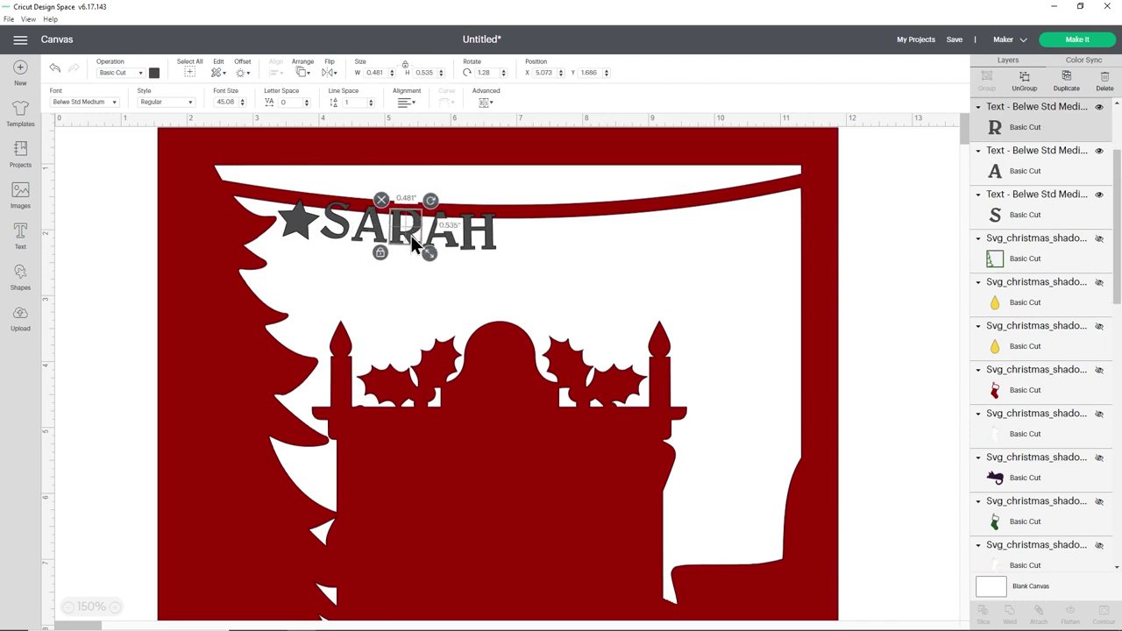
left_click(446, 235)
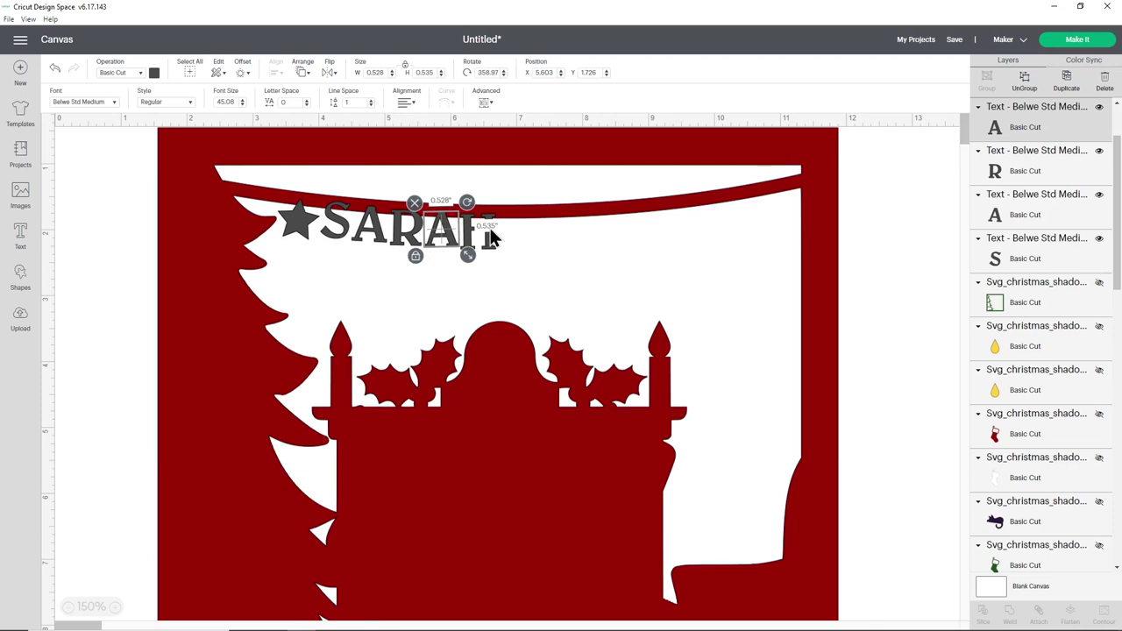
left_click(485, 233)
left_click(522, 256)
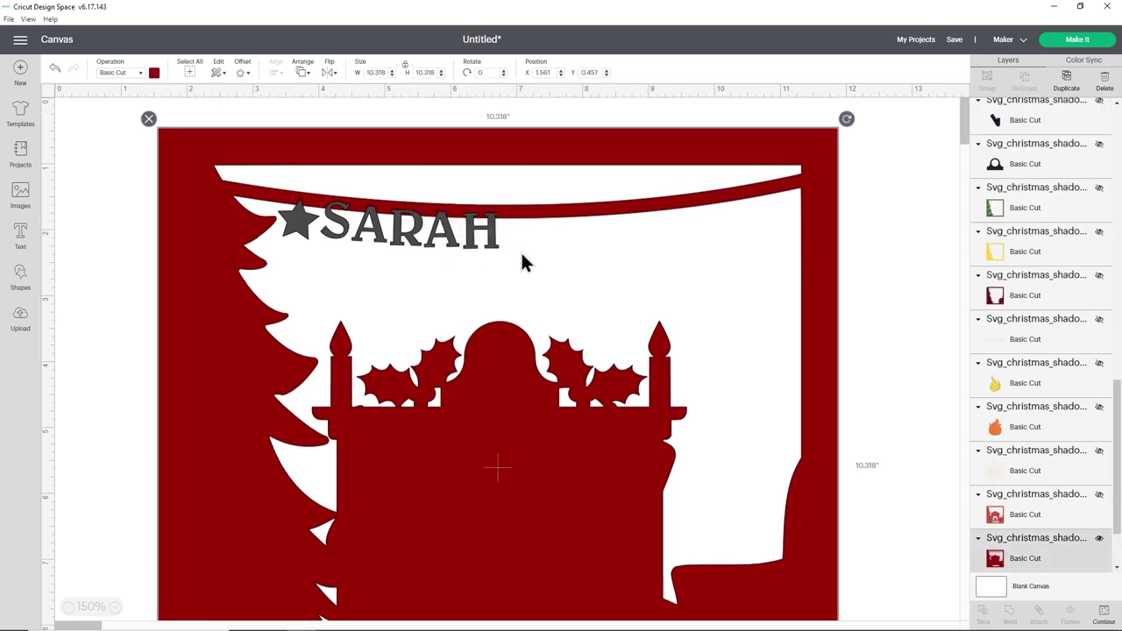
Duplicate the star, rotate the copy to about 354.37° and place it after the H at about X 6.96, Y 1.7.
left_click(300, 225)
right_click(301, 221)
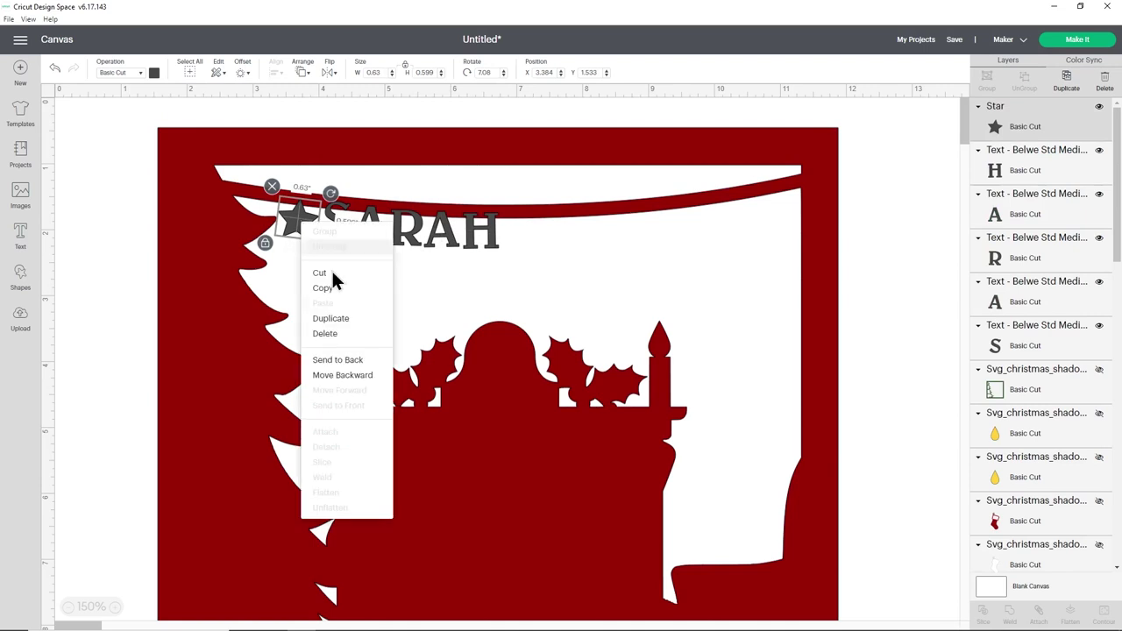
left_click(330, 318)
left_click_drag(302, 223, 561, 199)
left_click_drag(536, 237, 547, 239)
left_click(587, 245)
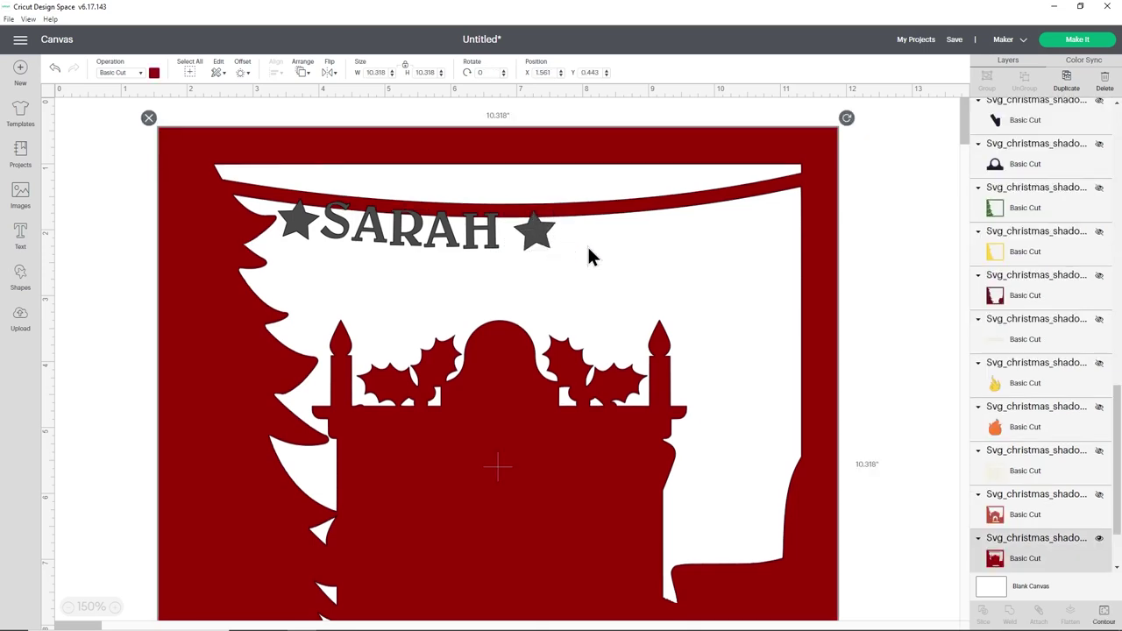
left_click(53, 70)
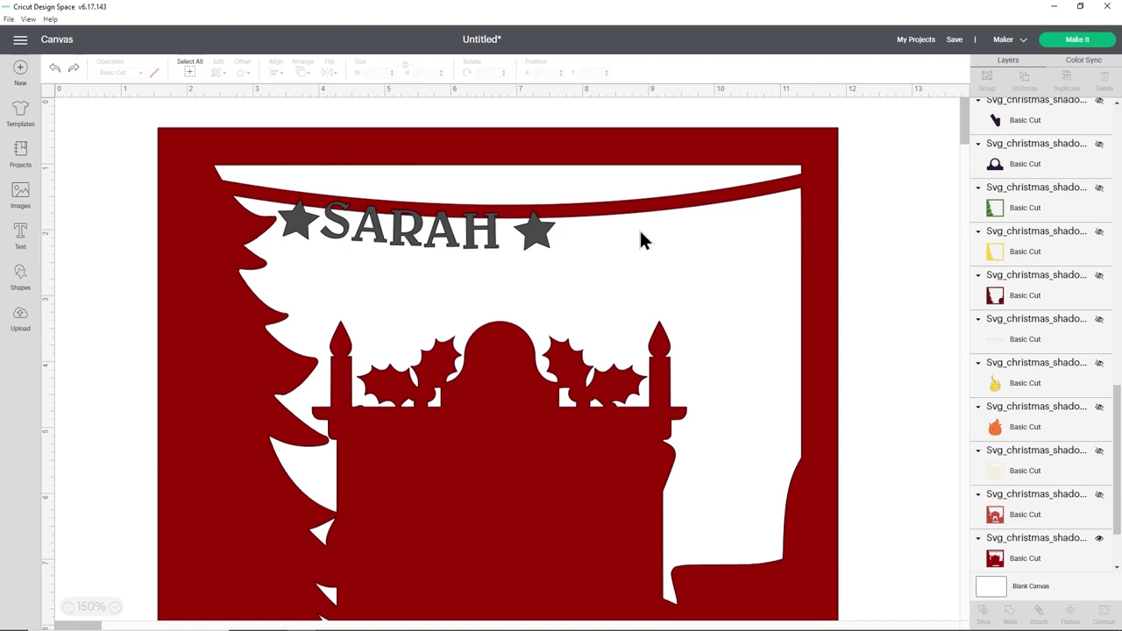
Duplicate the S, change the copy to "J", rotate it to about 353.58° and place it after the second star at about X 7.92, Y 1.72.
left_click(337, 224)
right_click(342, 232)
left_click(386, 307)
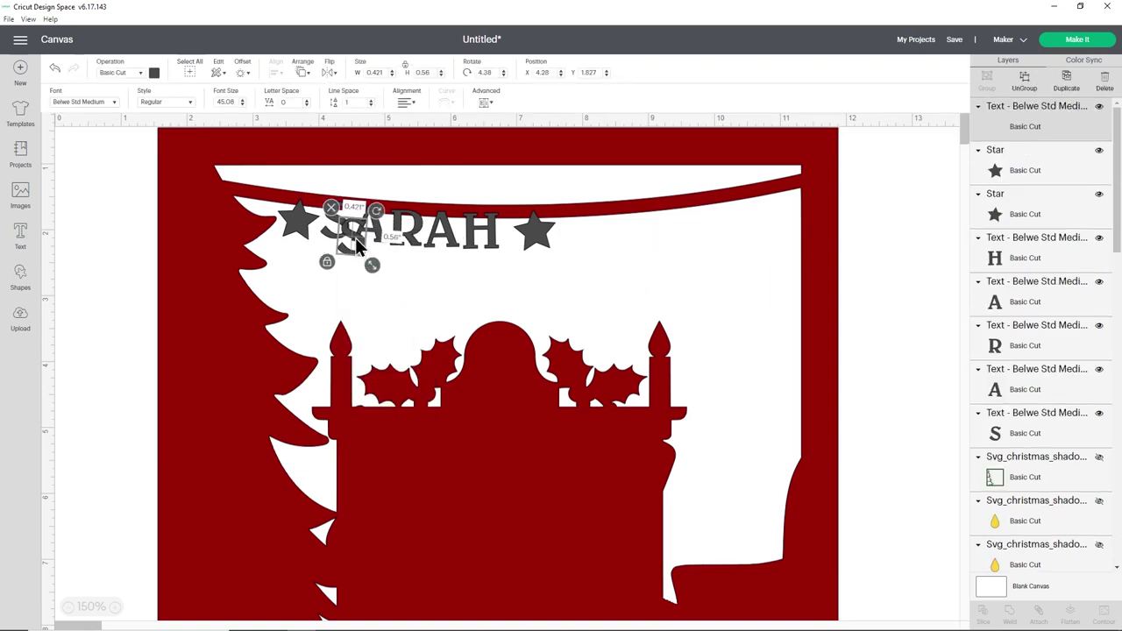
left_click_drag(355, 237, 592, 289)
double_click(592, 289)
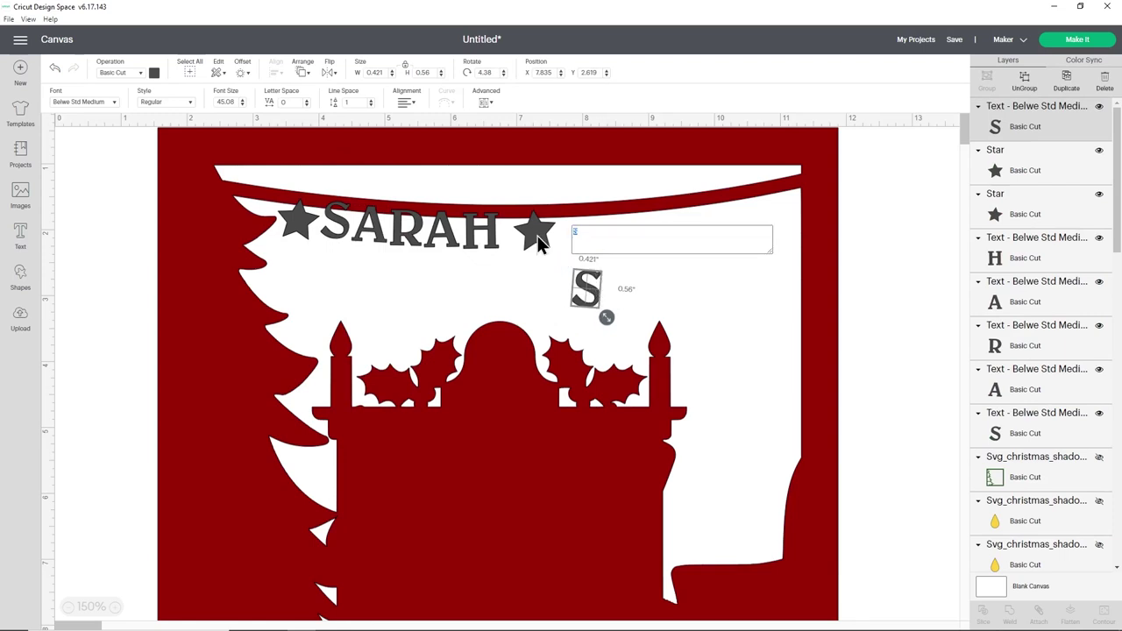
type("J")
left_click(664, 314)
left_click(583, 286)
left_click_drag(601, 259, 606, 202)
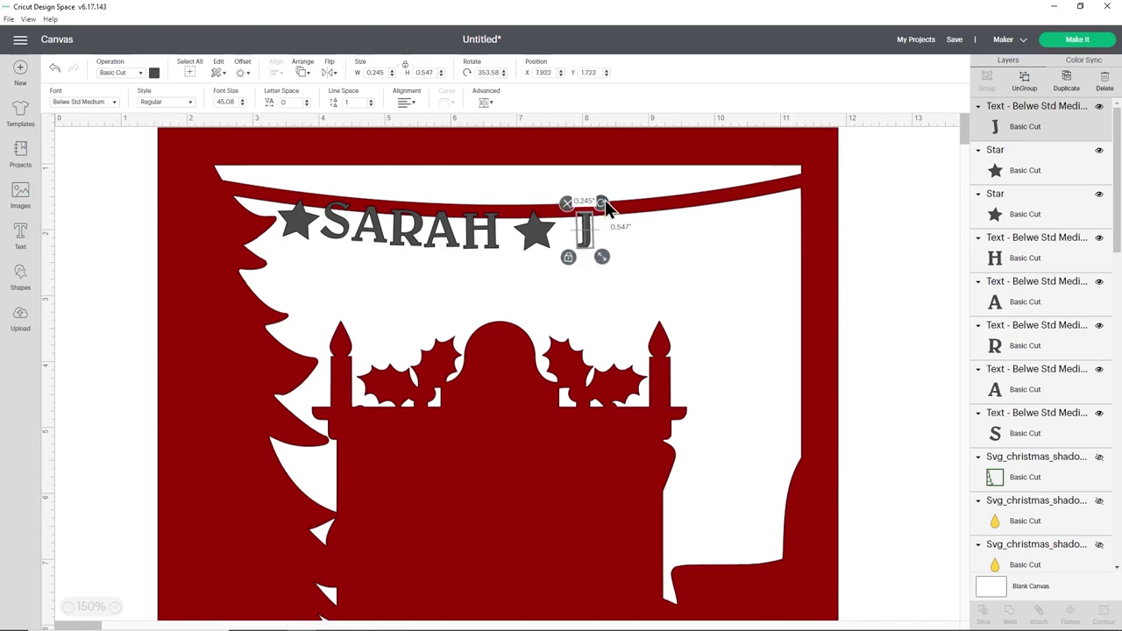
left_click(644, 263)
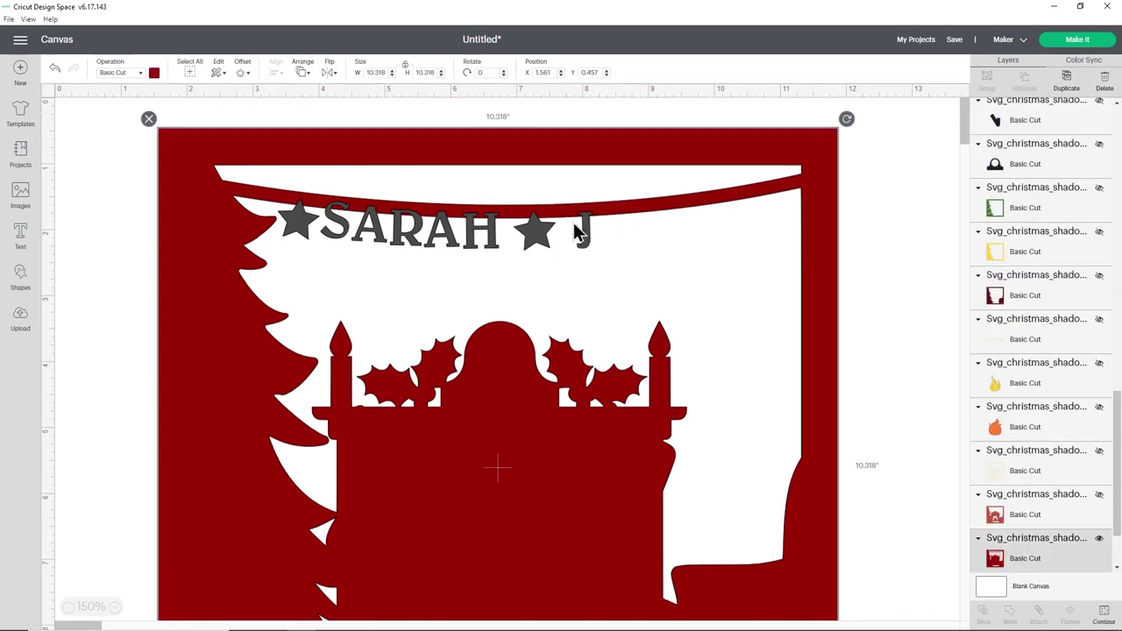
Hang a copy of the A beside the J, rotated to about 353.54°, and change a further copy to "M" placed after it.
left_click(379, 243)
left_click_drag(379, 234, 618, 230)
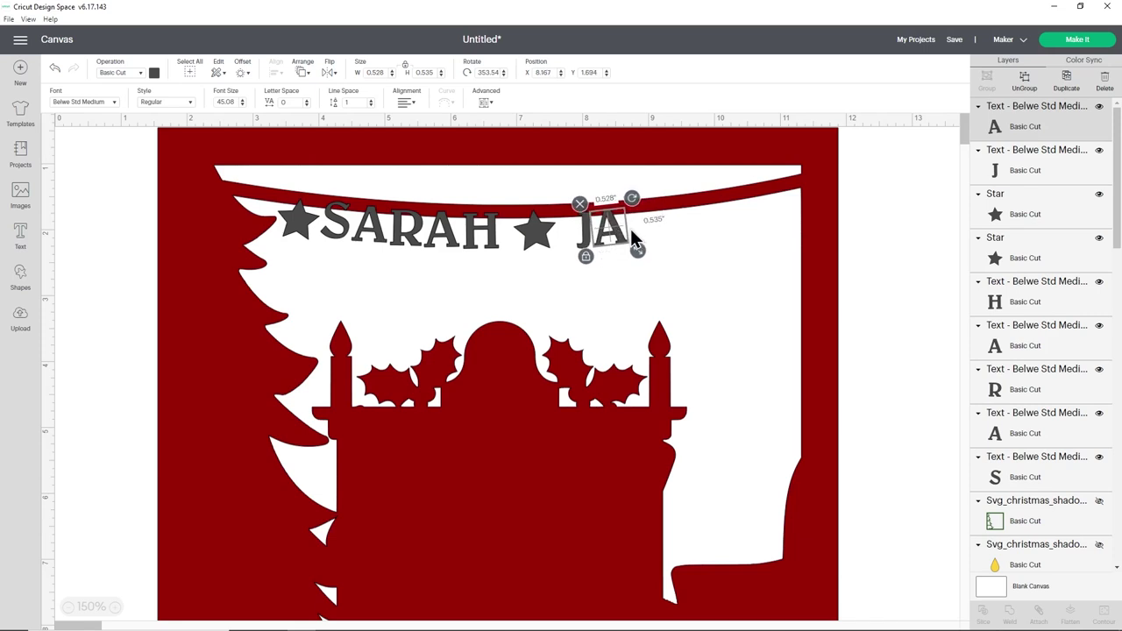
key("ctrl+d")
left_click_drag(630, 228, 693, 260)
double_click(694, 260)
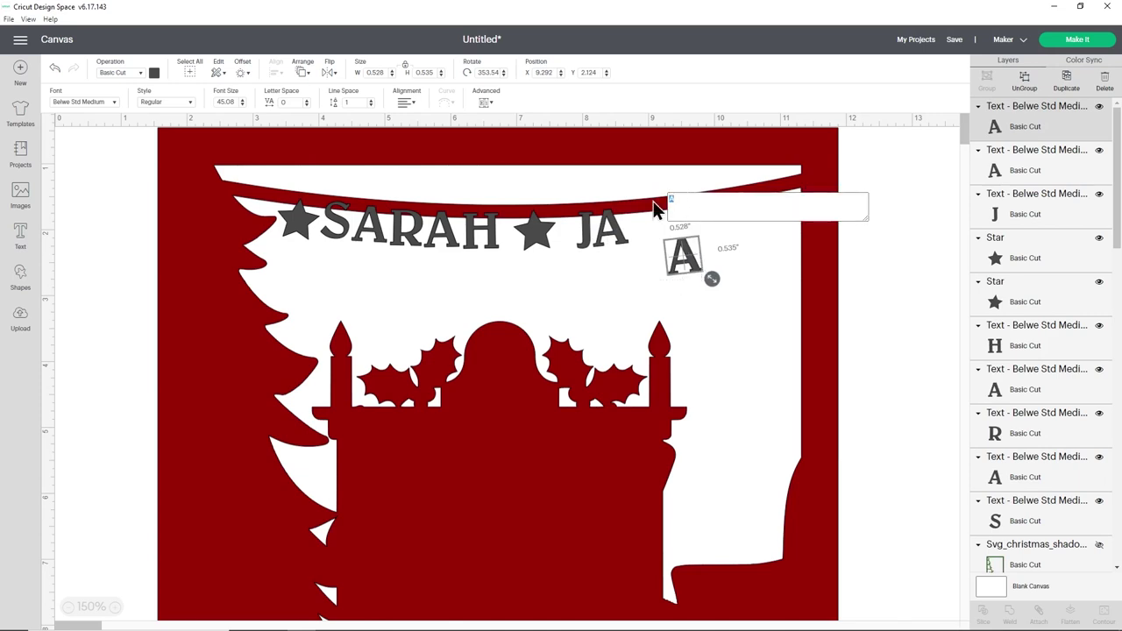
type("M")
left_click(694, 292)
left_click_drag(683, 263, 712, 258)
Duplicate the M, change the copy to "E" and place it beside the M at about X 9.46, Y 1.56.
key("ctrl+d")
double_click(709, 263)
key("Escape")
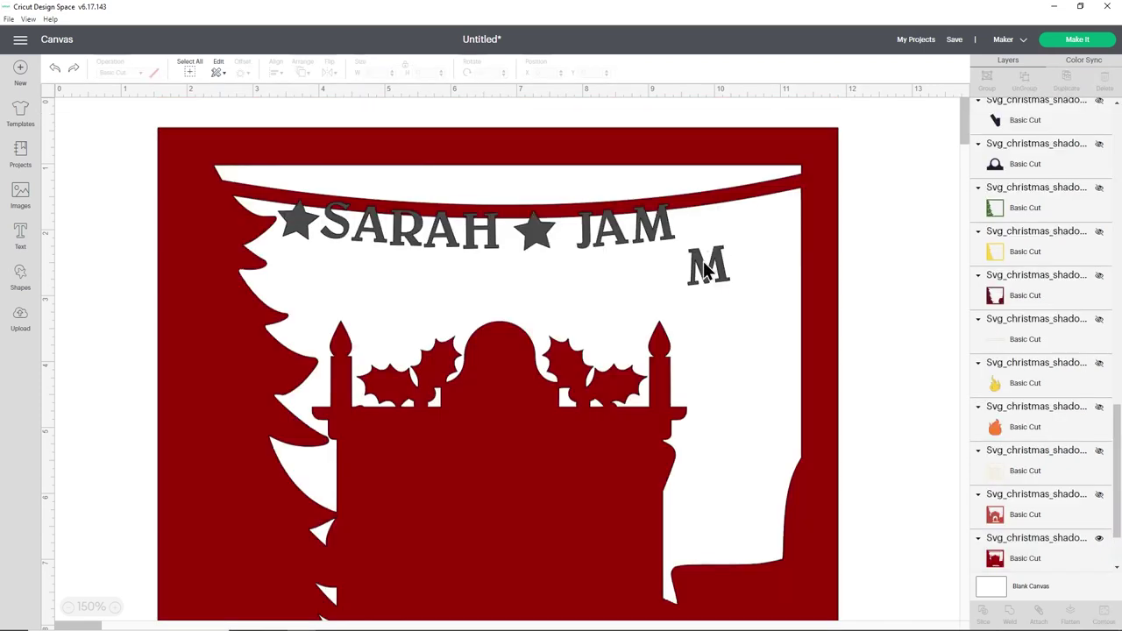
double_click(706, 270)
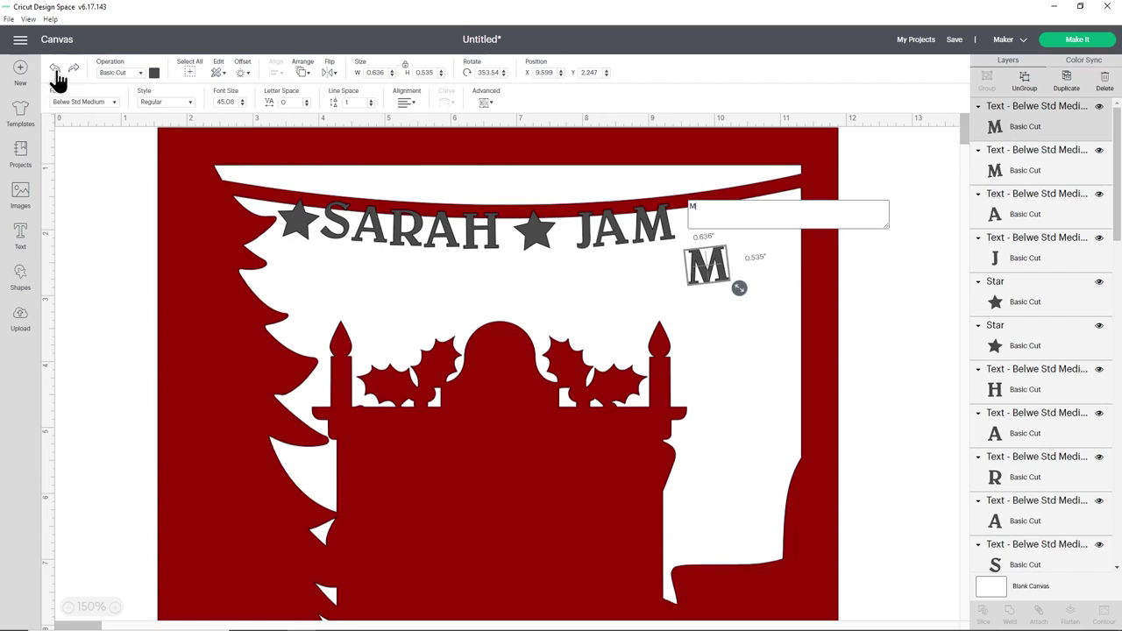
left_click_drag(700, 207, 678, 212)
type("E")
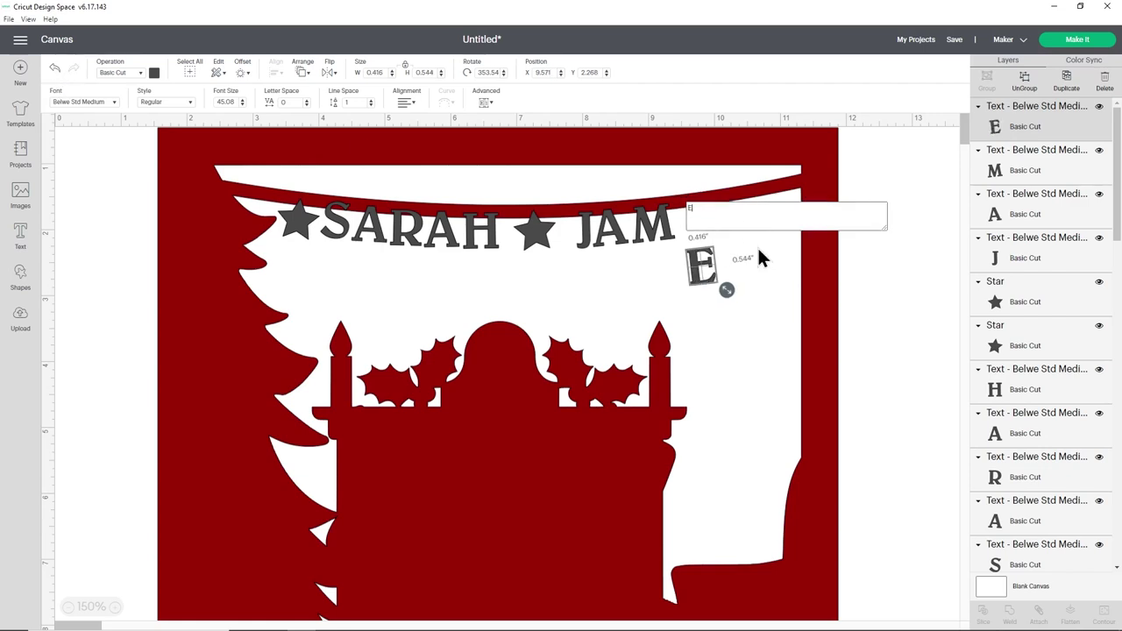
left_click(637, 255)
left_click(709, 262)
left_click_drag(708, 262, 693, 225)
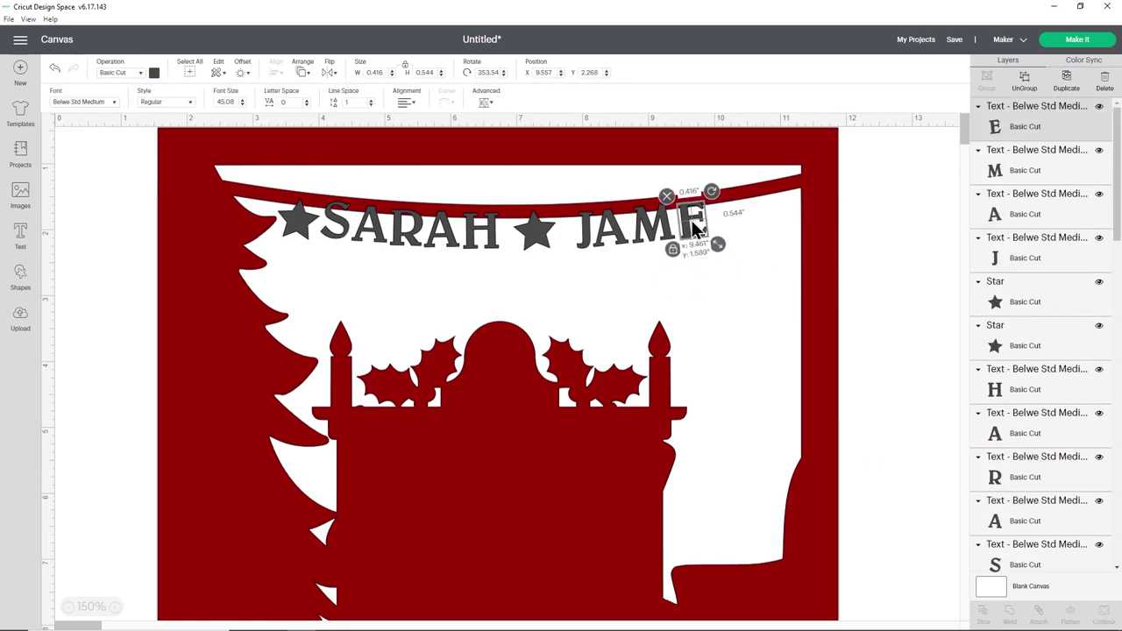
left_click(735, 244)
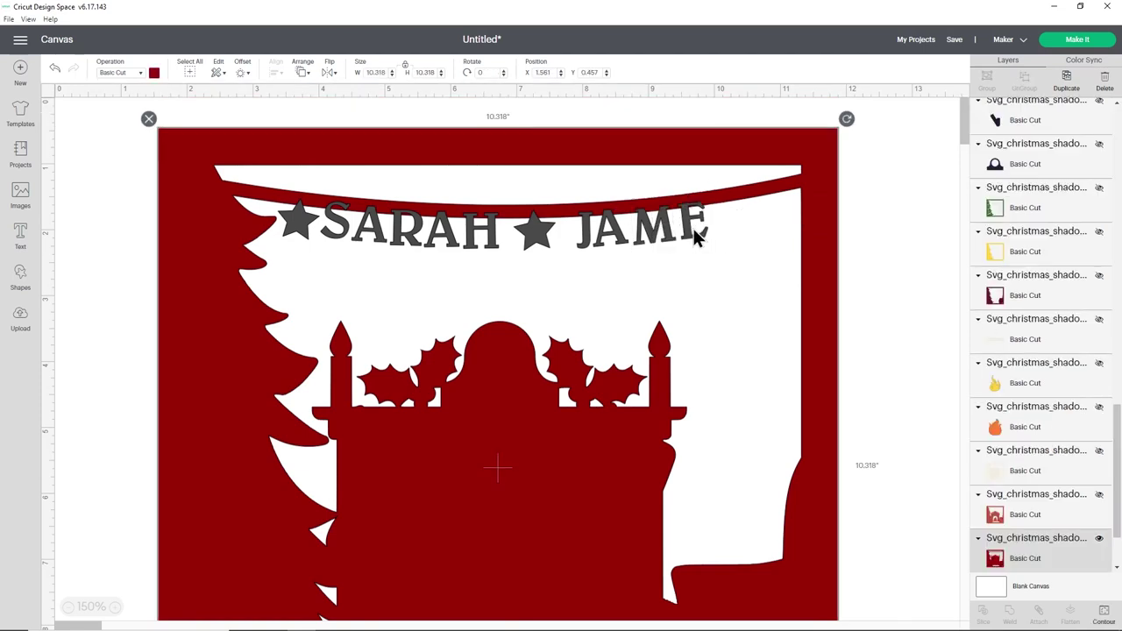
Copy the S that starts the first name and hang the copy on the ribbon after the E.
left_click(692, 226)
double_click(692, 225)
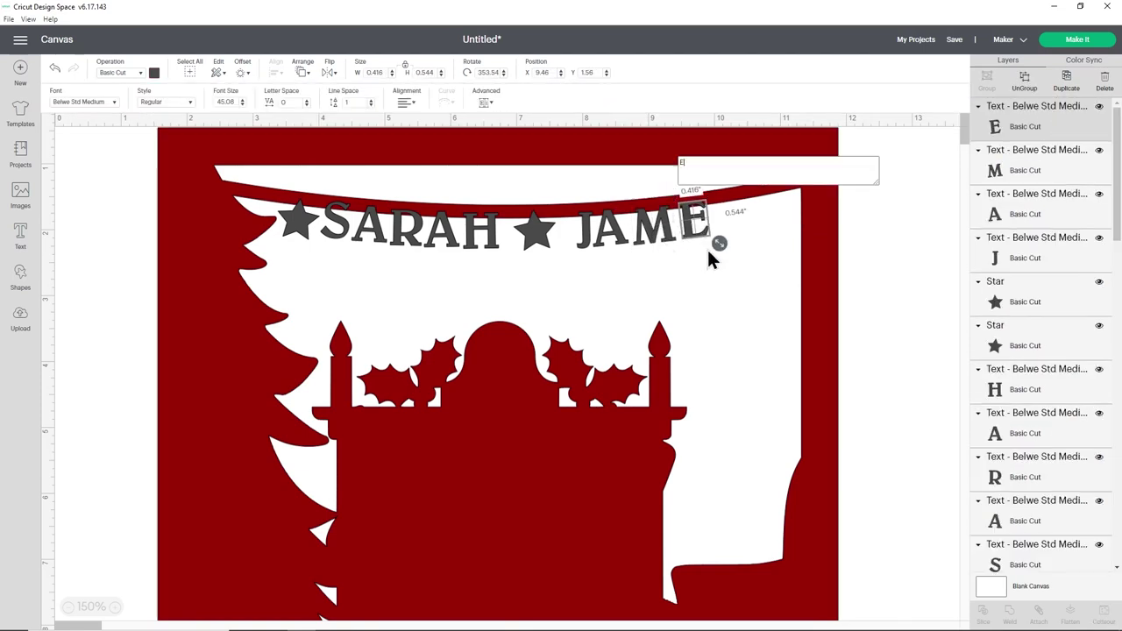
left_click(606, 234)
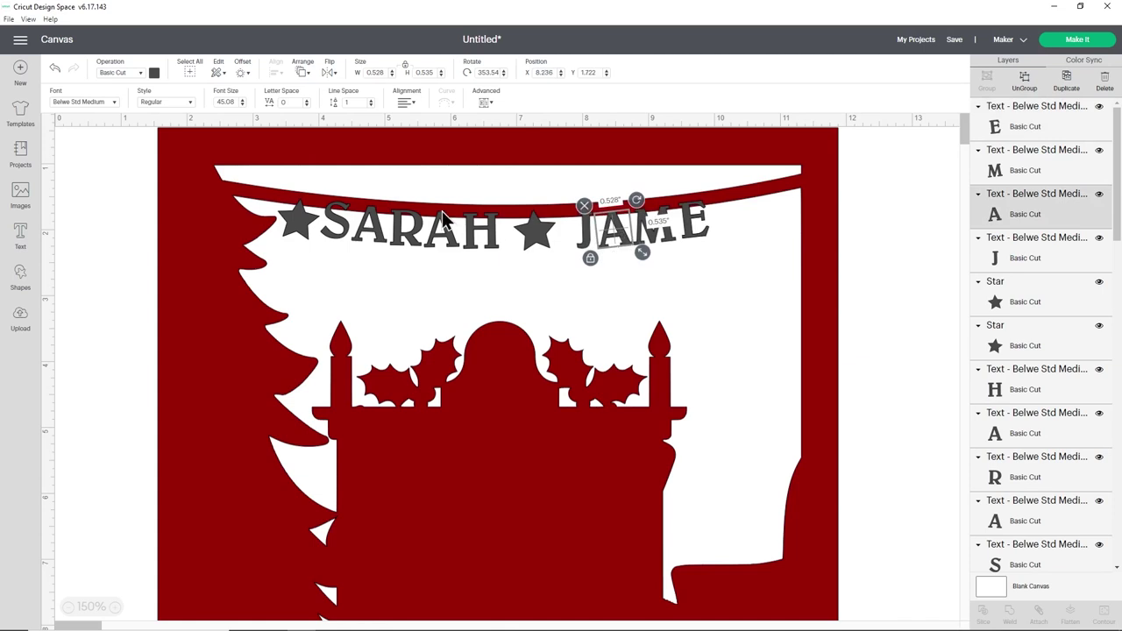
left_click(350, 229)
key("ctrl+c")
key("ctrl+v")
left_click_drag(367, 242, 745, 183)
Straighten the star between the two names to a rotation of about 0.54°.
left_click(541, 230)
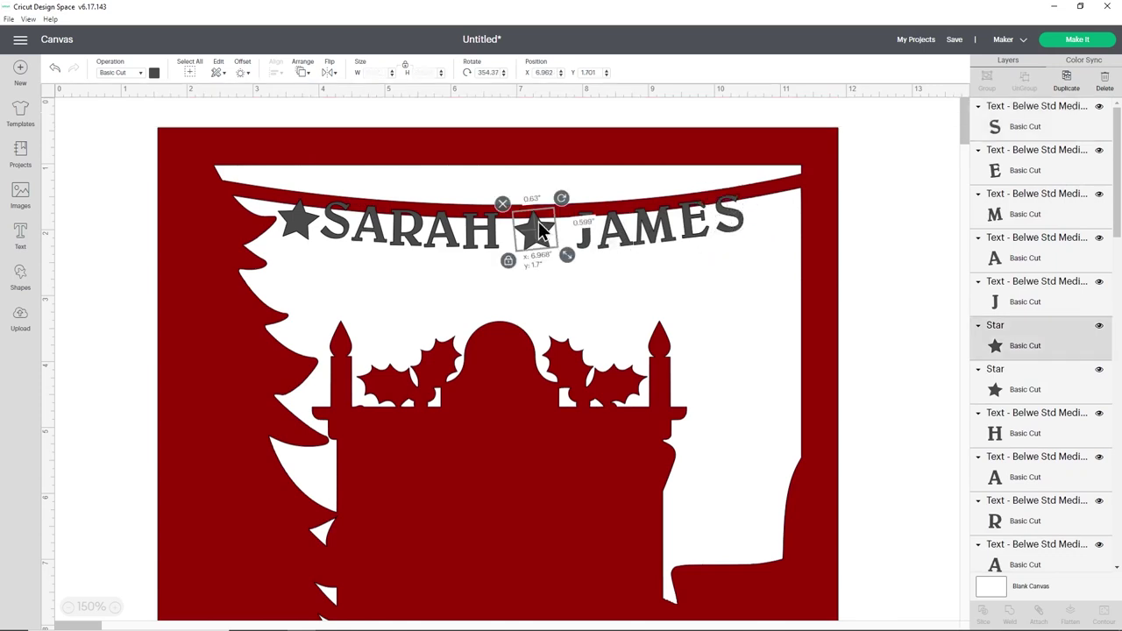
left_click_drag(570, 204, 571, 202)
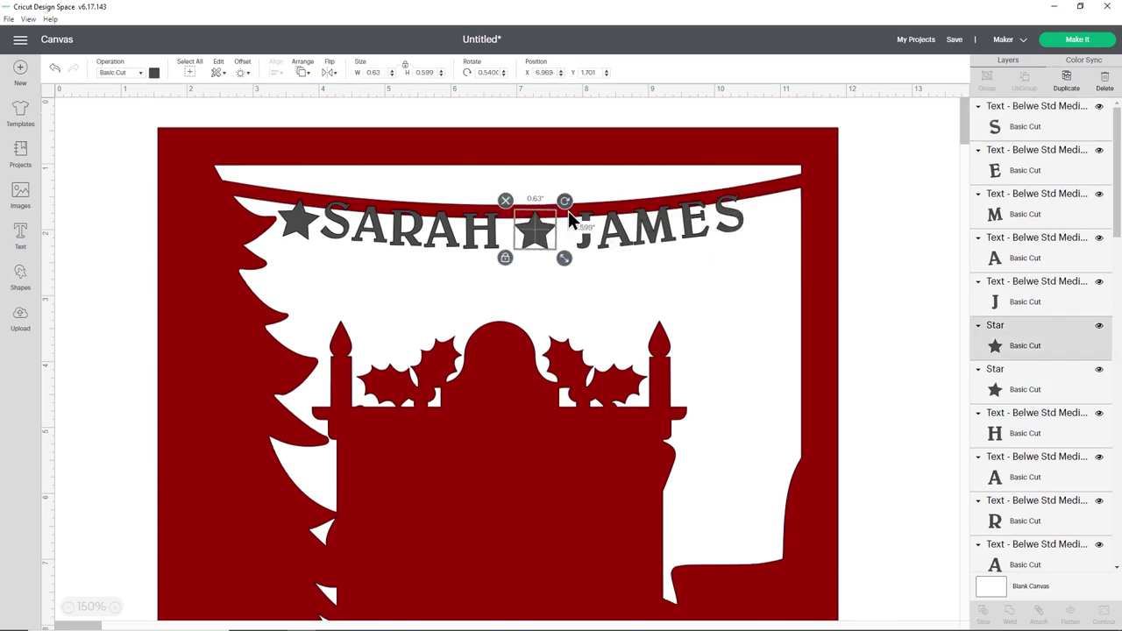
Duplicate the star between the names and hang the copy after the second name, rotated to about 352.78°.
key("ctrl+d")
left_click_drag(531, 235, 766, 213)
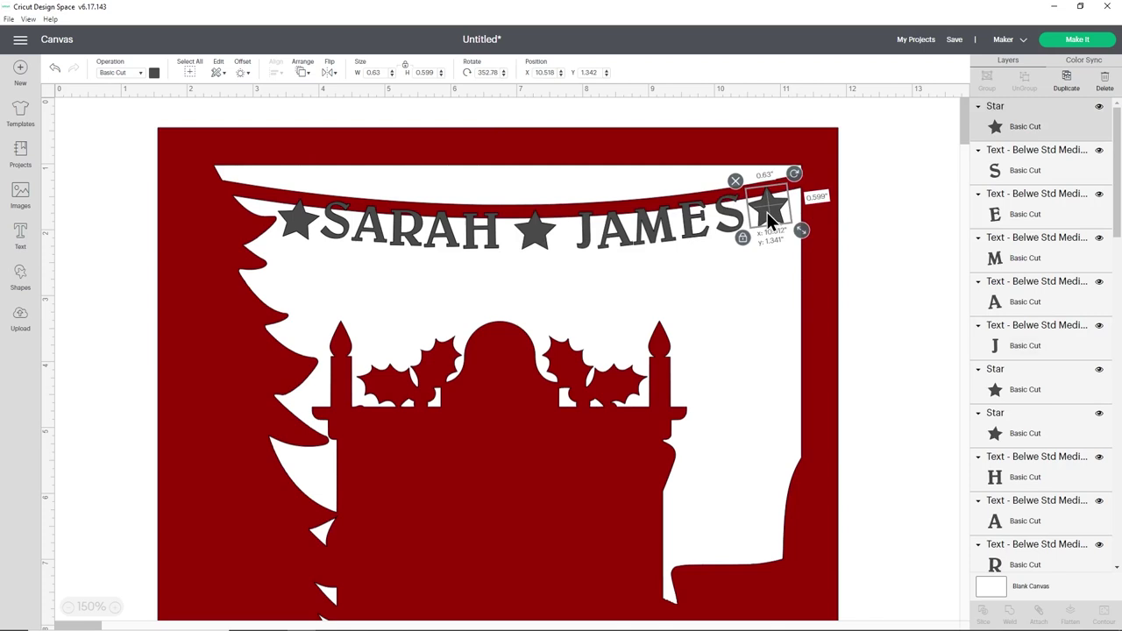
left_click(521, 244)
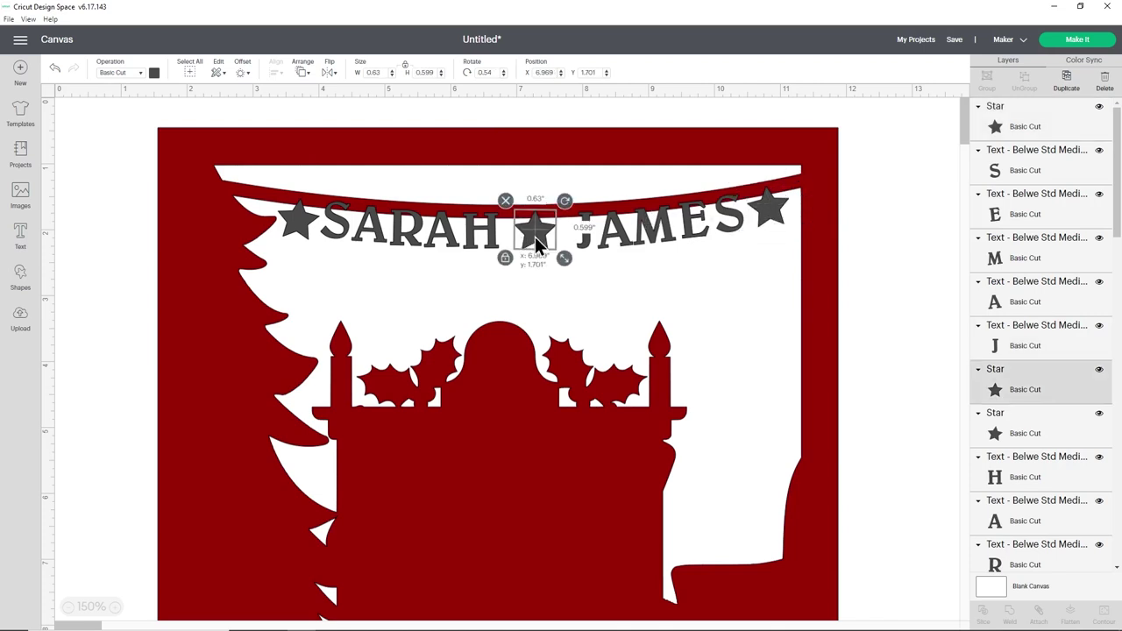
Nudge the letters of the first name along the ribbon to even their spacing and turn the star before them to about 3.34°.
left_click_drag(307, 228, 305, 226)
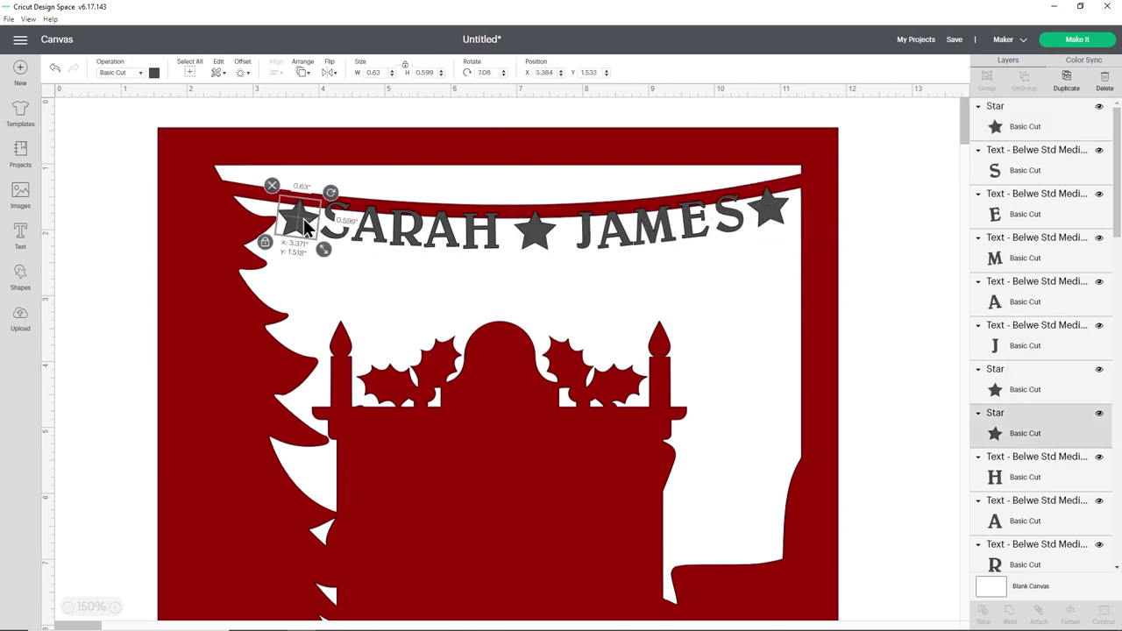
left_click(495, 235)
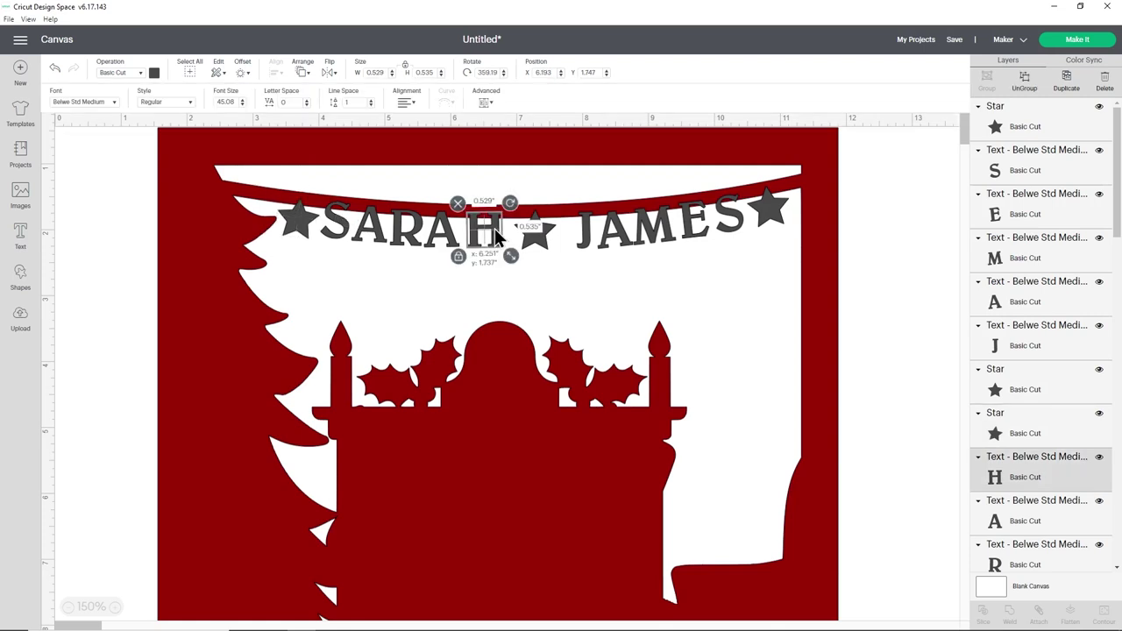
left_click(447, 229)
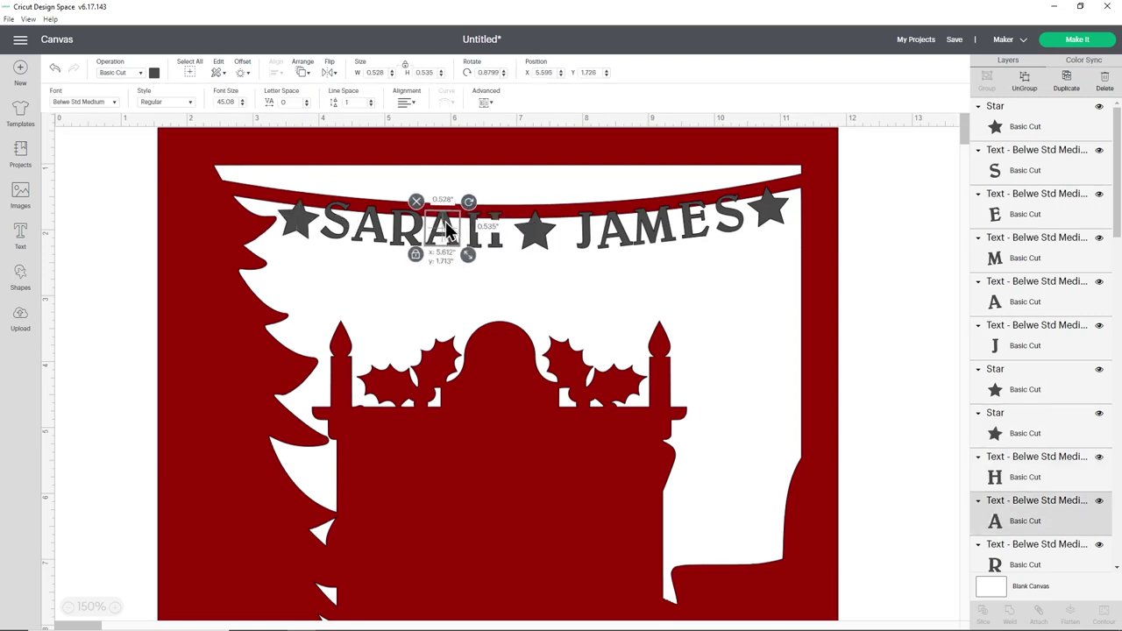
left_click(403, 229)
left_click_drag(399, 228, 401, 232)
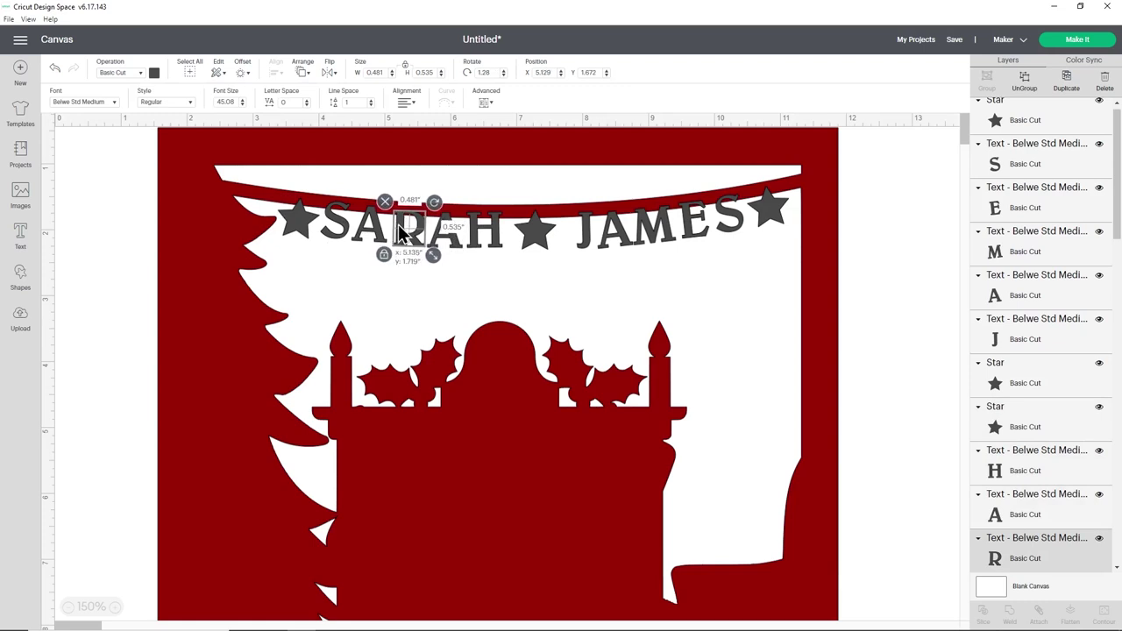
left_click(381, 230)
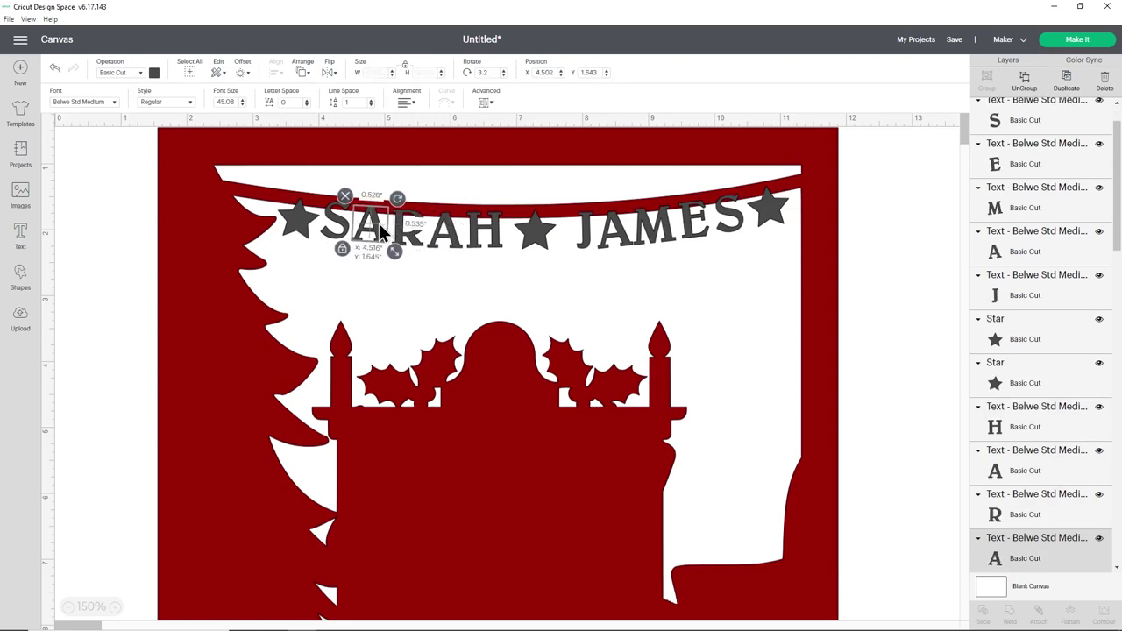
left_click(347, 226)
left_click_drag(347, 227, 349, 229)
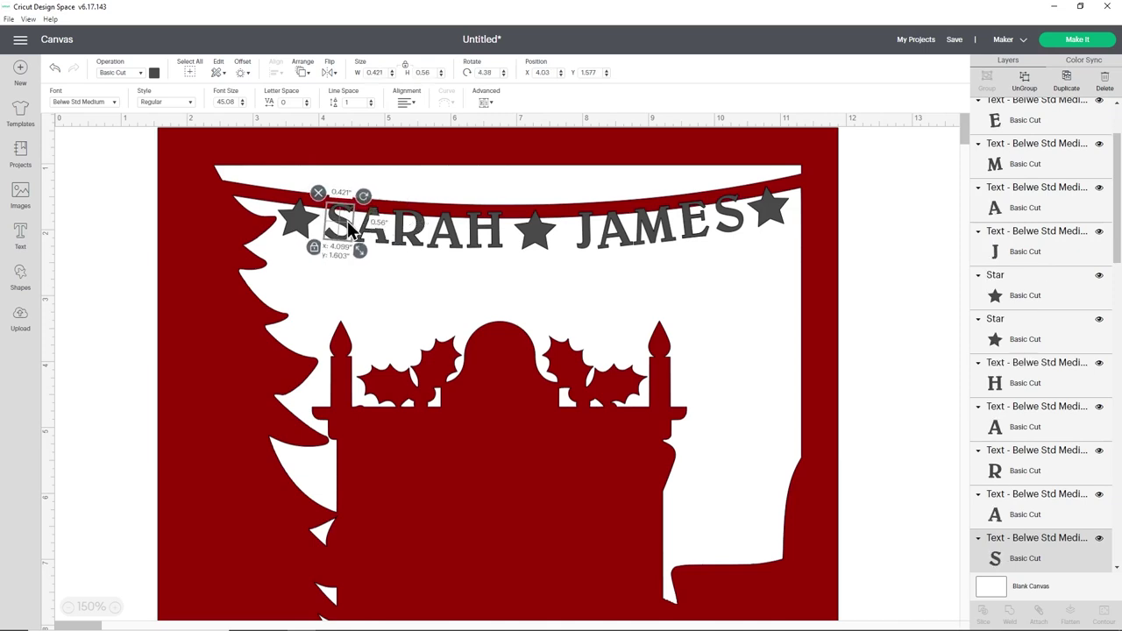
left_click(894, 248)
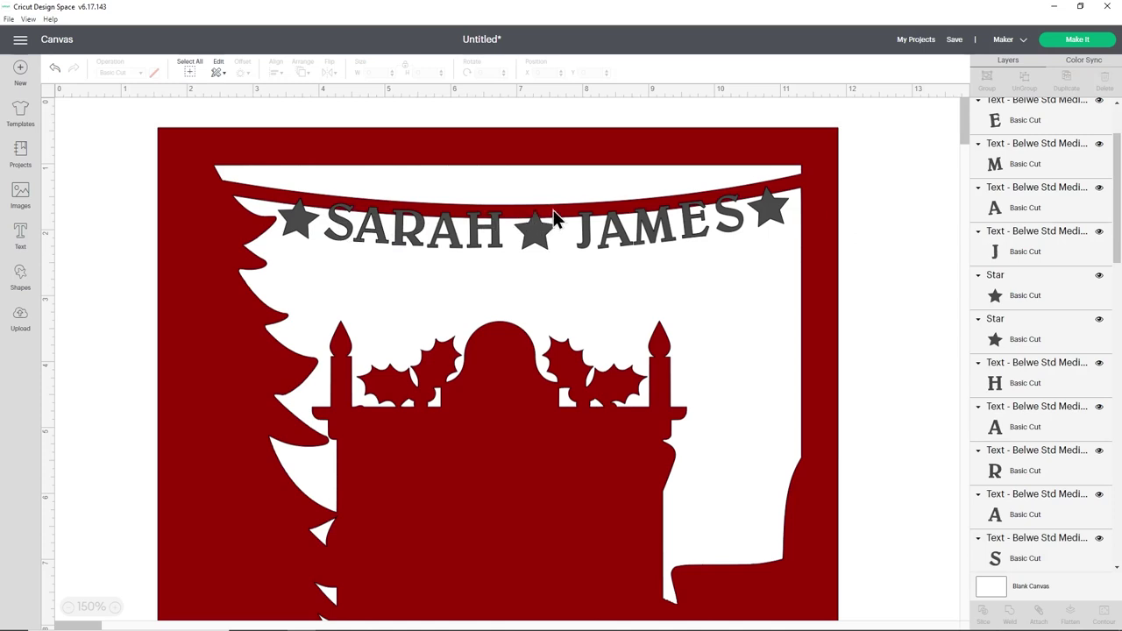
left_click(301, 229)
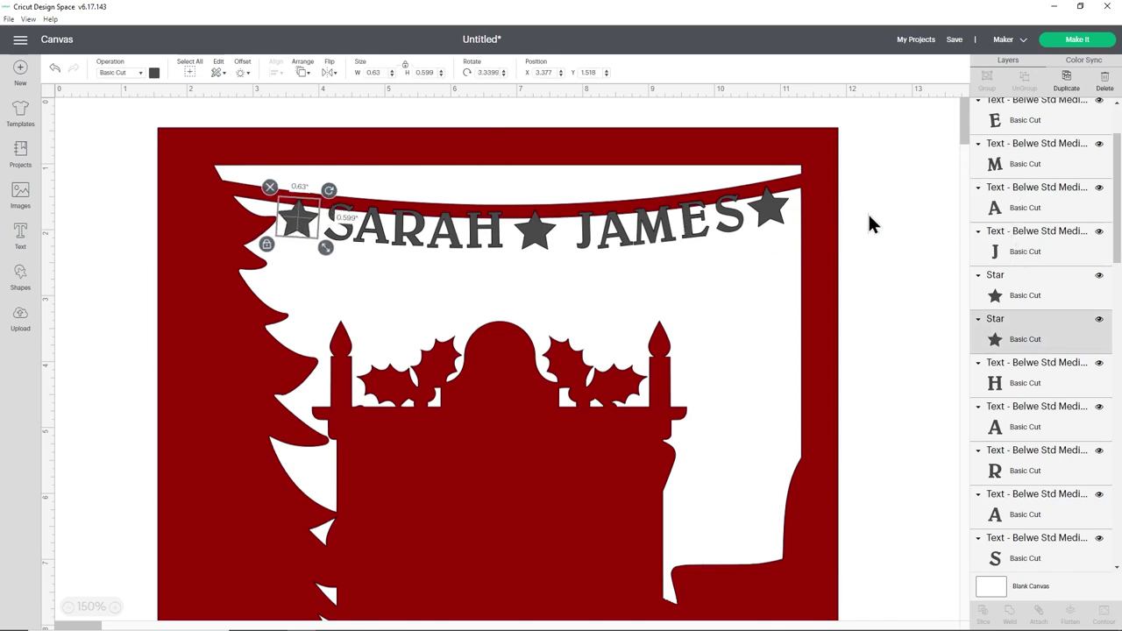
Group the three stars with all the letters of both names.
scroll(1030, 208, "up", 2)
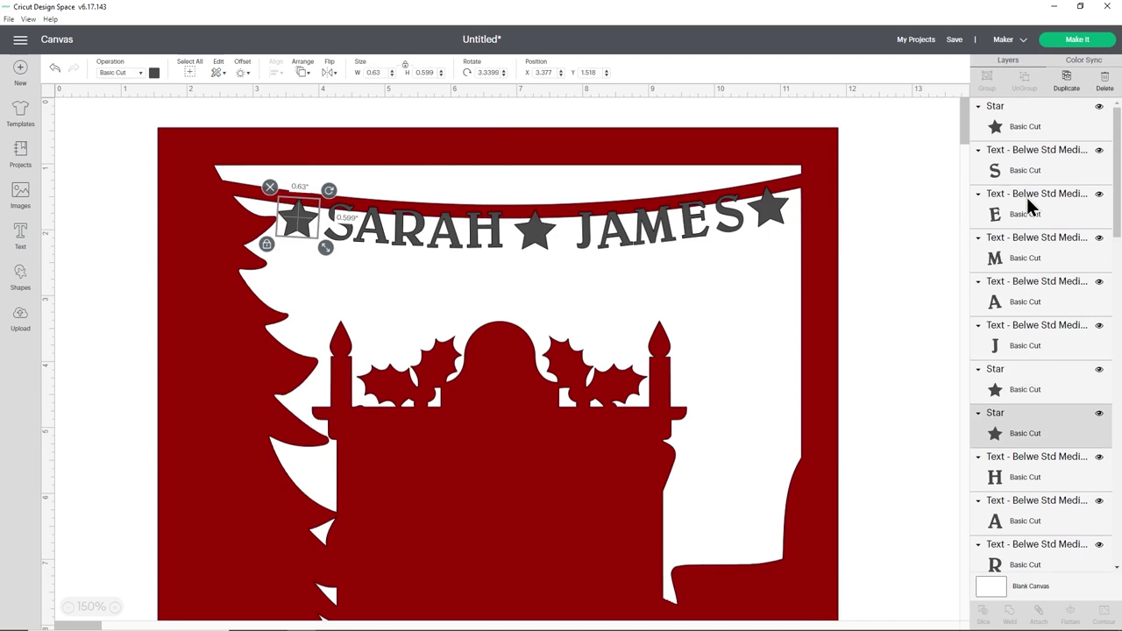
left_click(1041, 128)
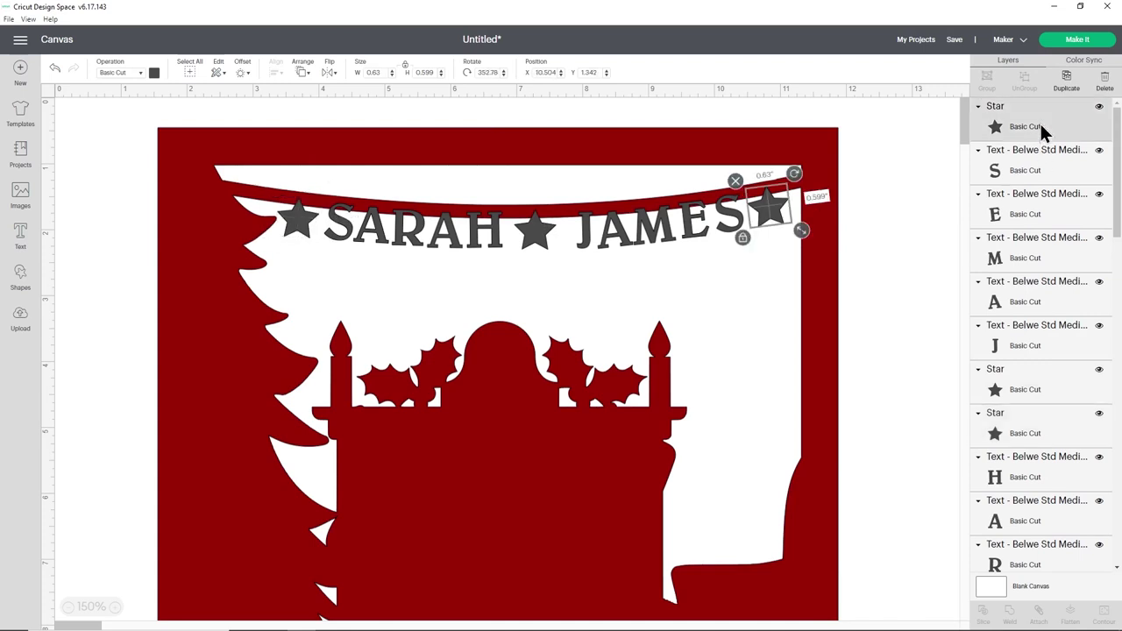
left_click(1043, 170, "shift")
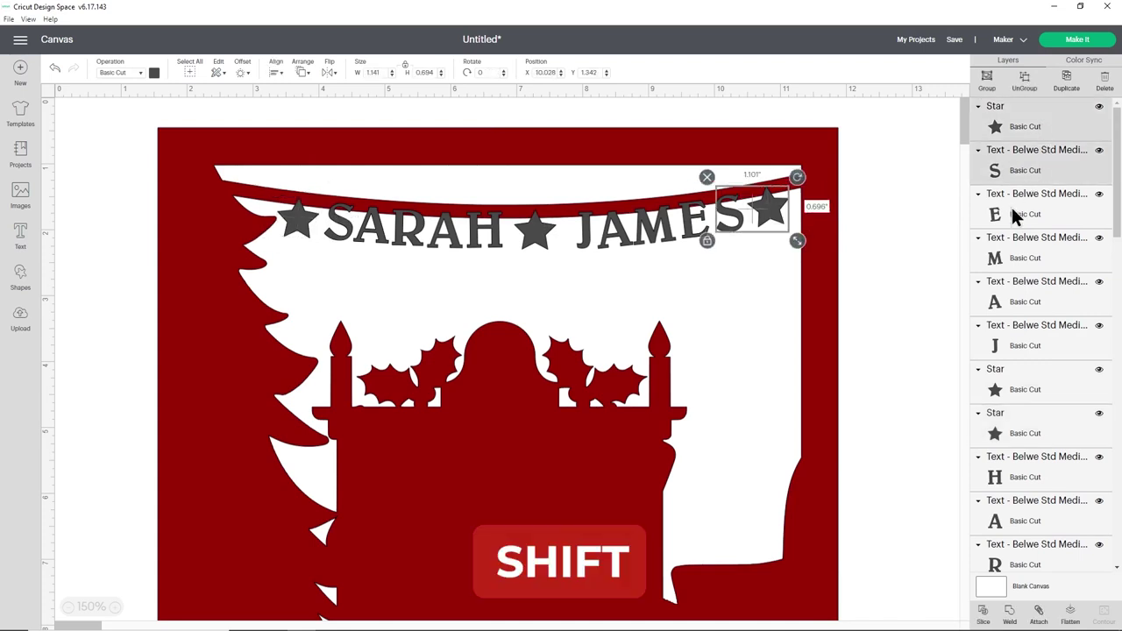
left_click(1015, 214, "shift")
left_click(1022, 256, "shift")
left_click(1028, 307, "shift")
left_click(1030, 345, "shift")
scroll(1040, 331, "down", 2)
left_click(1039, 250, "shift")
left_click(1044, 423, "shift")
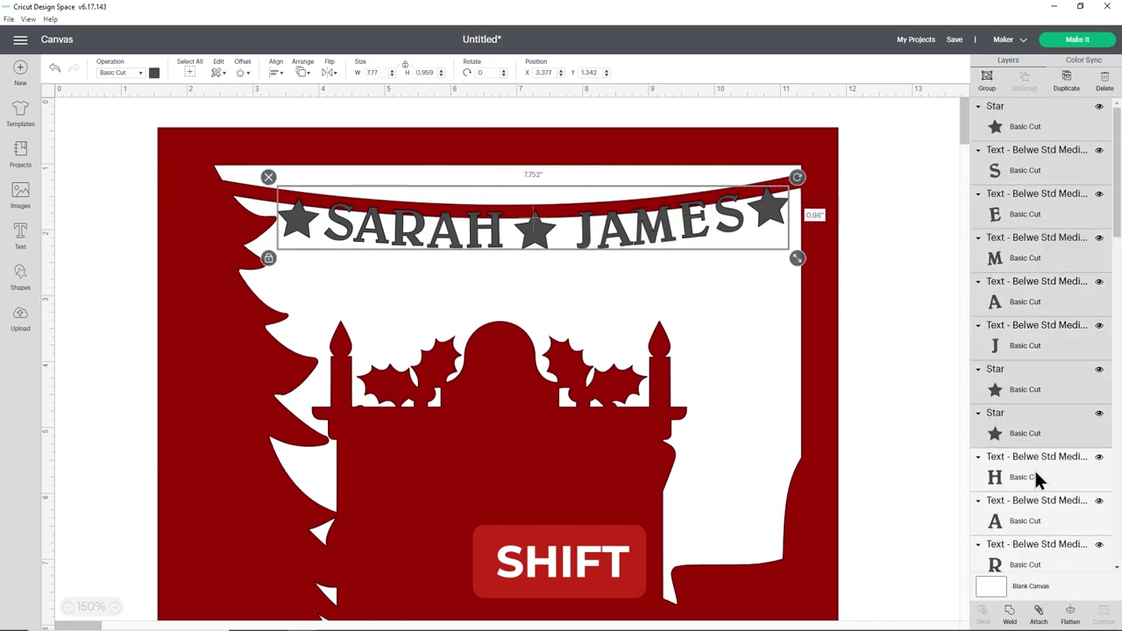
left_click(1047, 476, "shift")
left_click(1044, 518, "shift")
left_click(1046, 551, "shift")
scroll(1049, 340, "down", 1)
left_click(1044, 317, "shift")
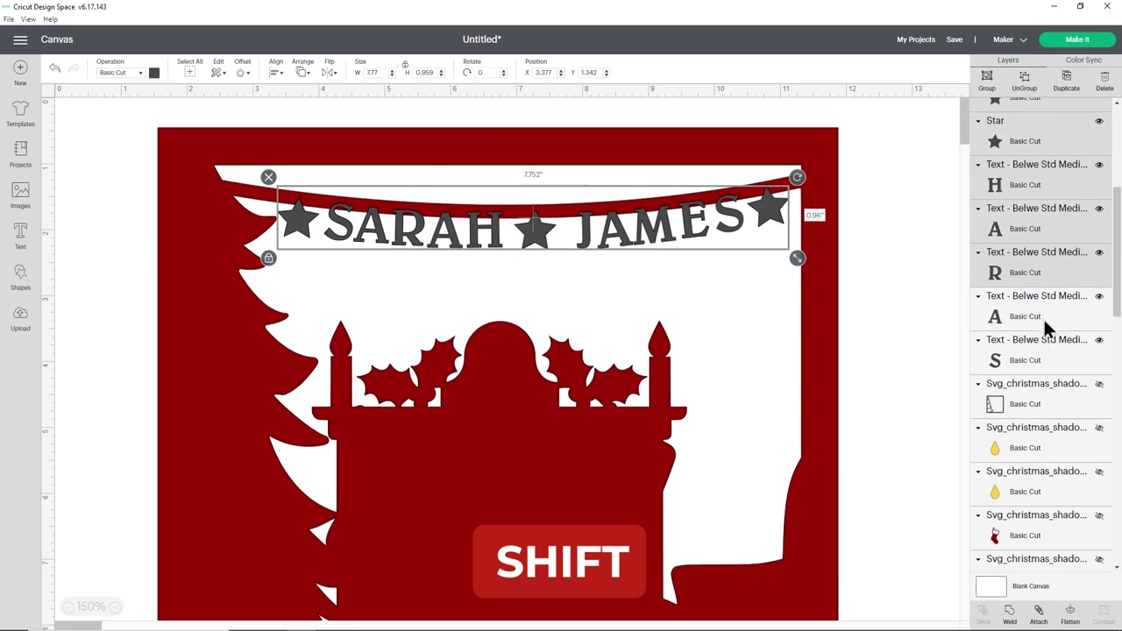
scroll(1047, 323, "up", 3)
scroll(1052, 386, "down", 4)
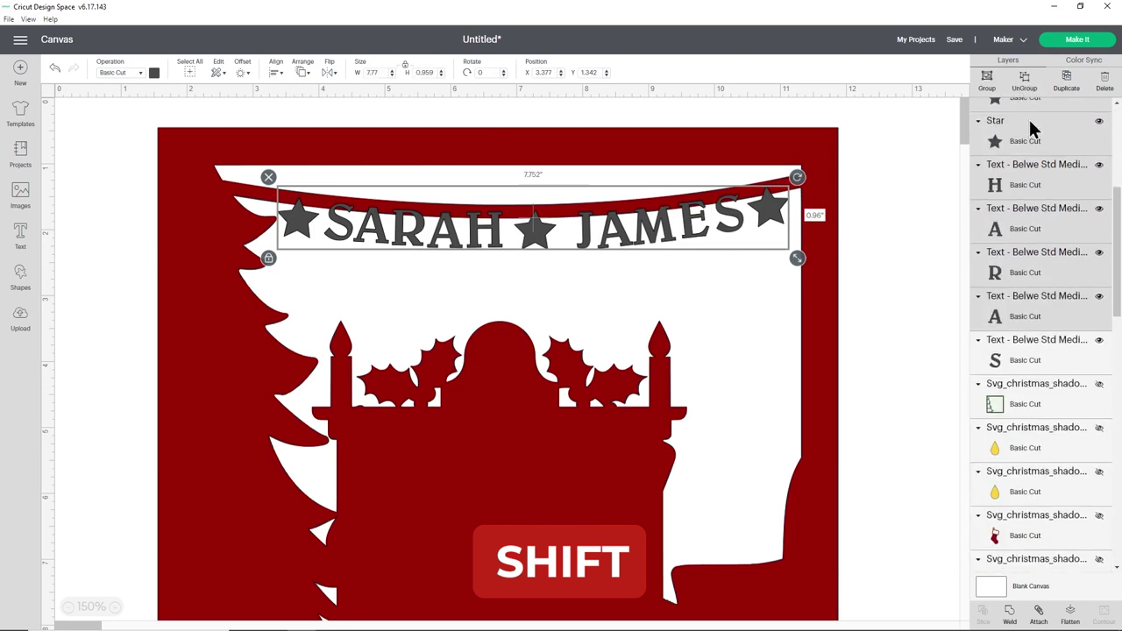
scroll(1035, 355, "up", 3)
scroll(1042, 200, "down", 4)
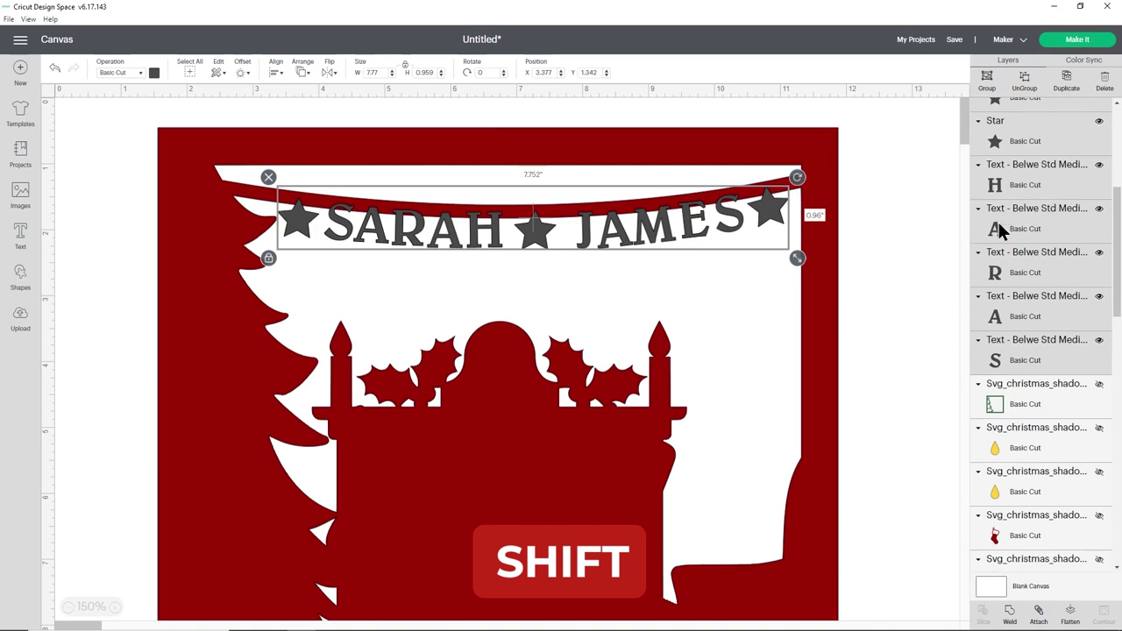
scroll(999, 222, "up", 4)
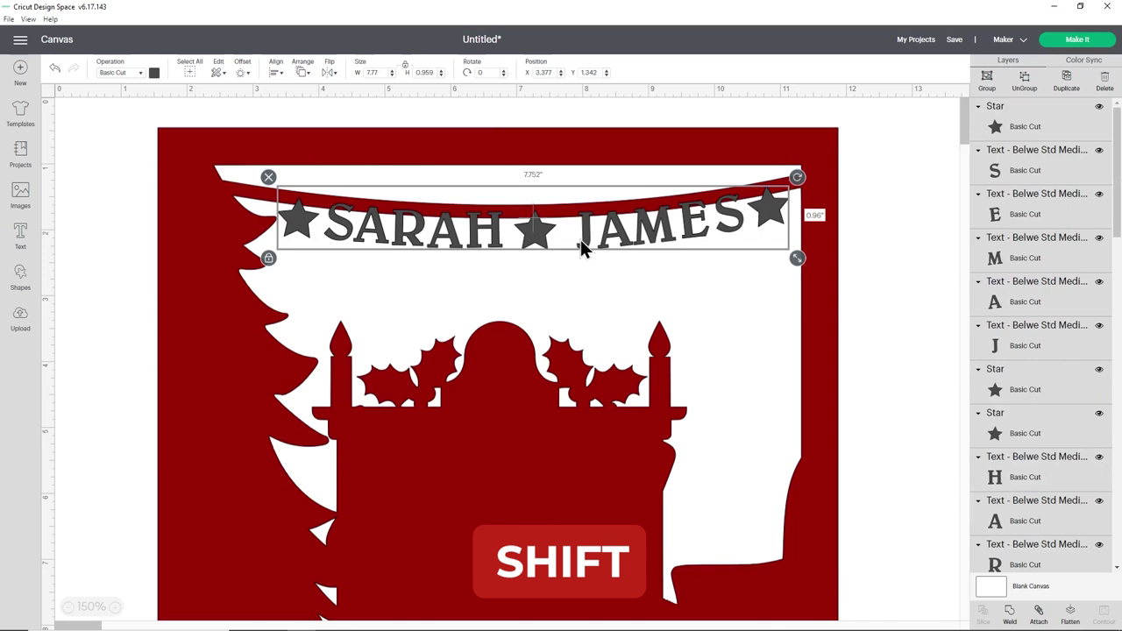
left_click(987, 93)
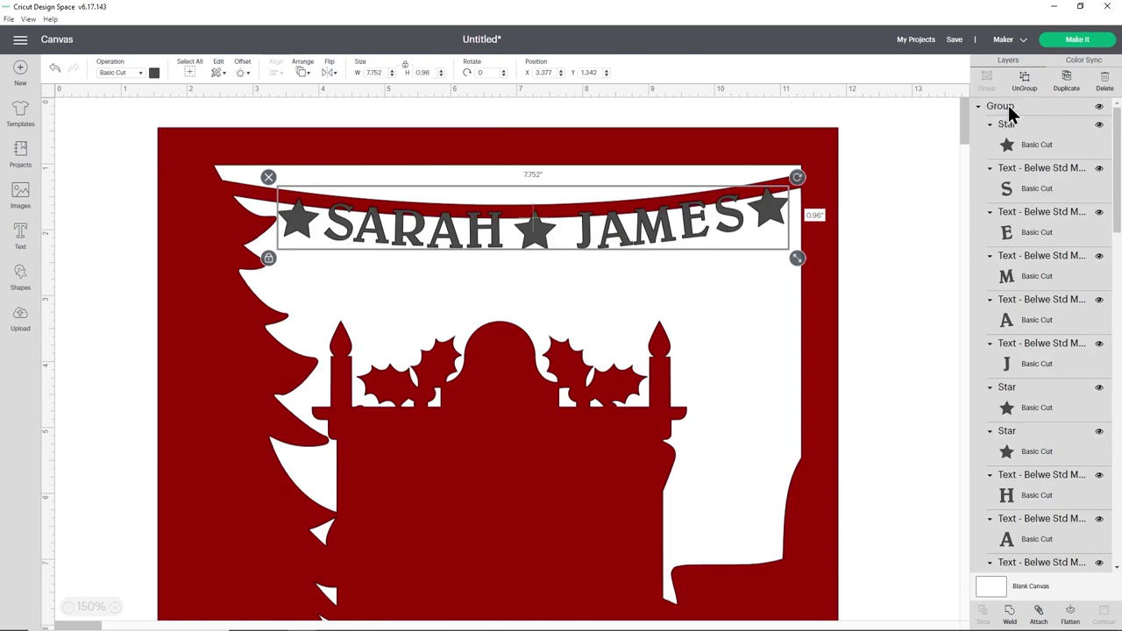
Recolour the grouped names and stars to the dark red material colour of the frame layer.
left_click(153, 74)
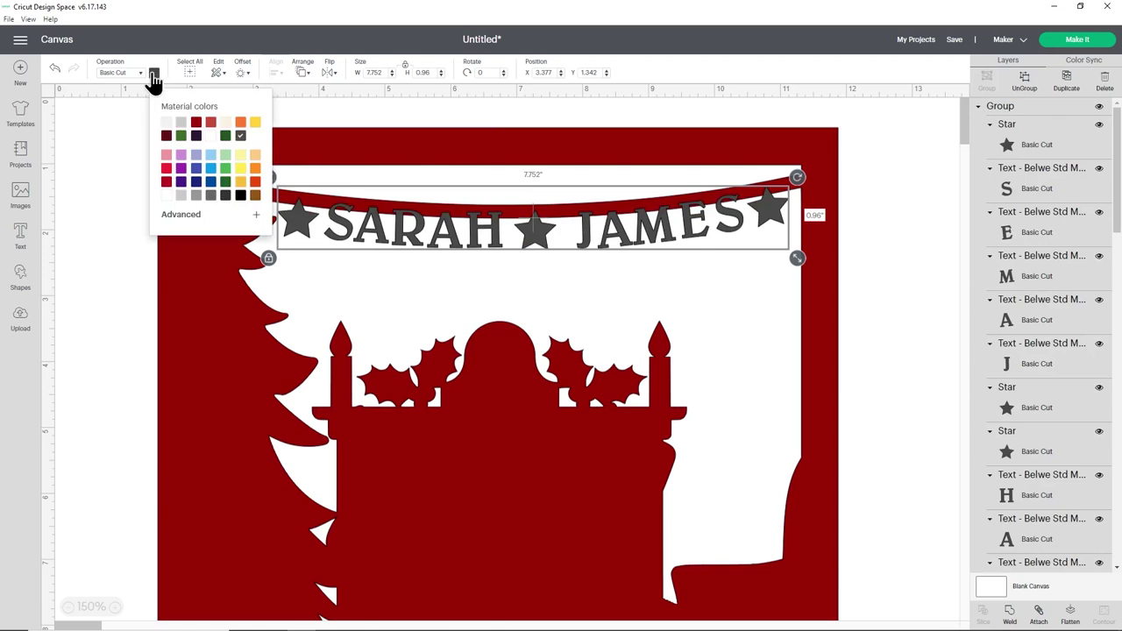
left_click(196, 125)
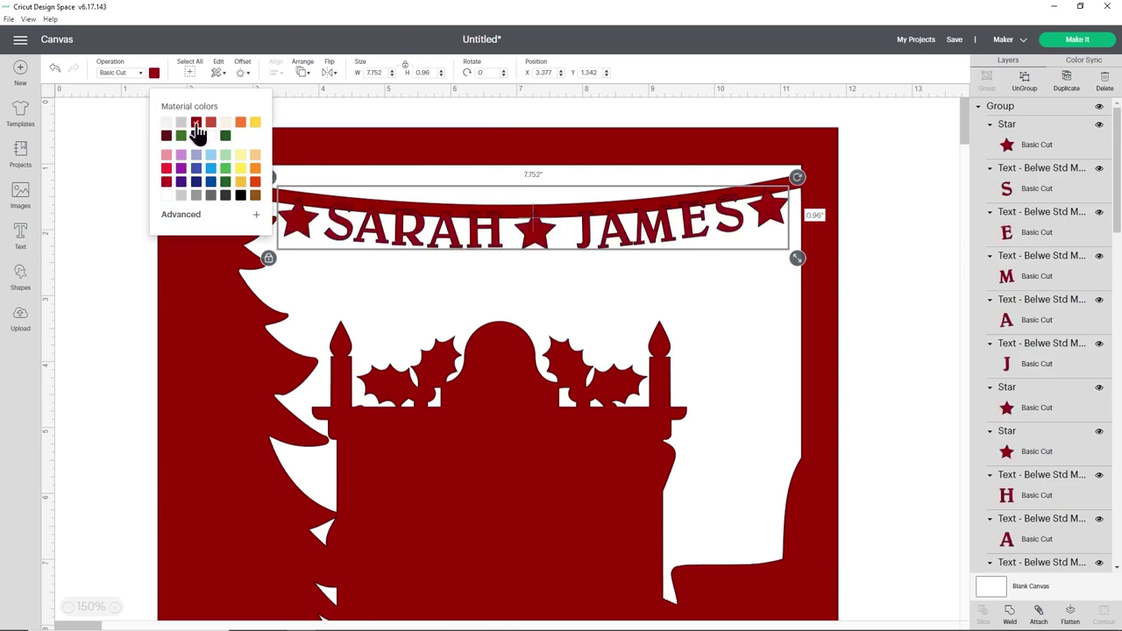
left_click(903, 246)
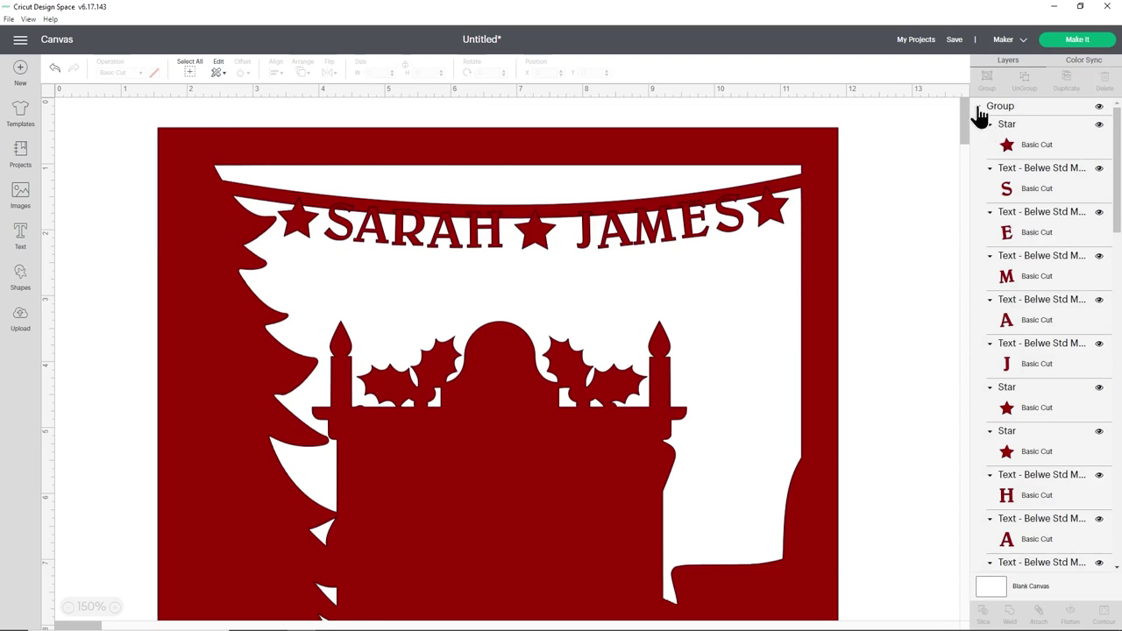
Send the group of names and stars to the back, behind the red frame layer.
left_click(776, 206)
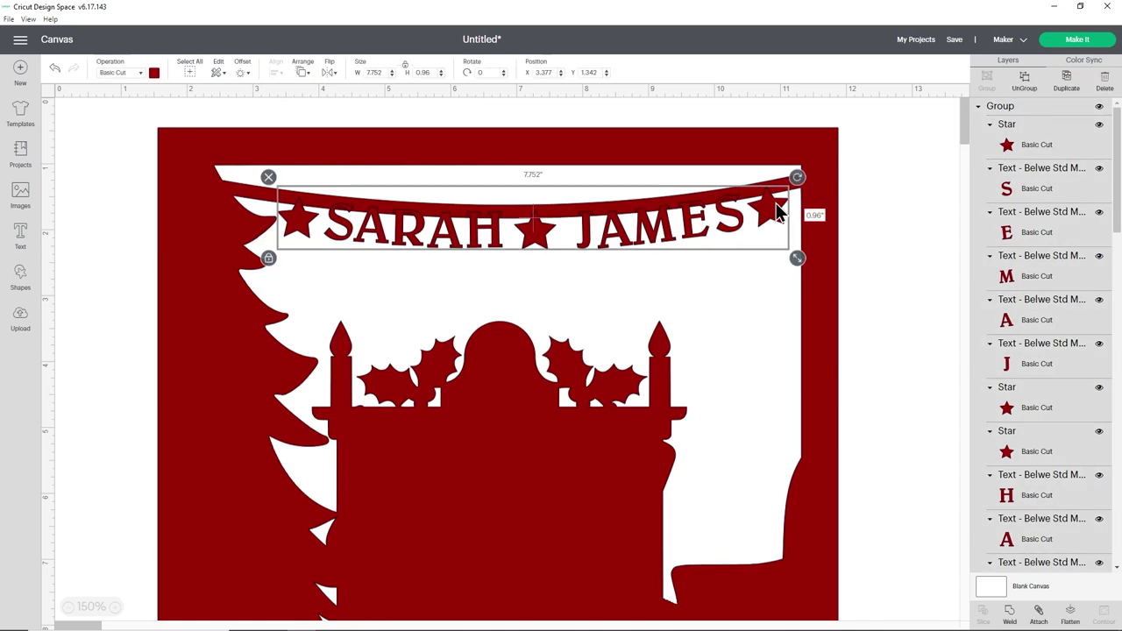
left_click(302, 72)
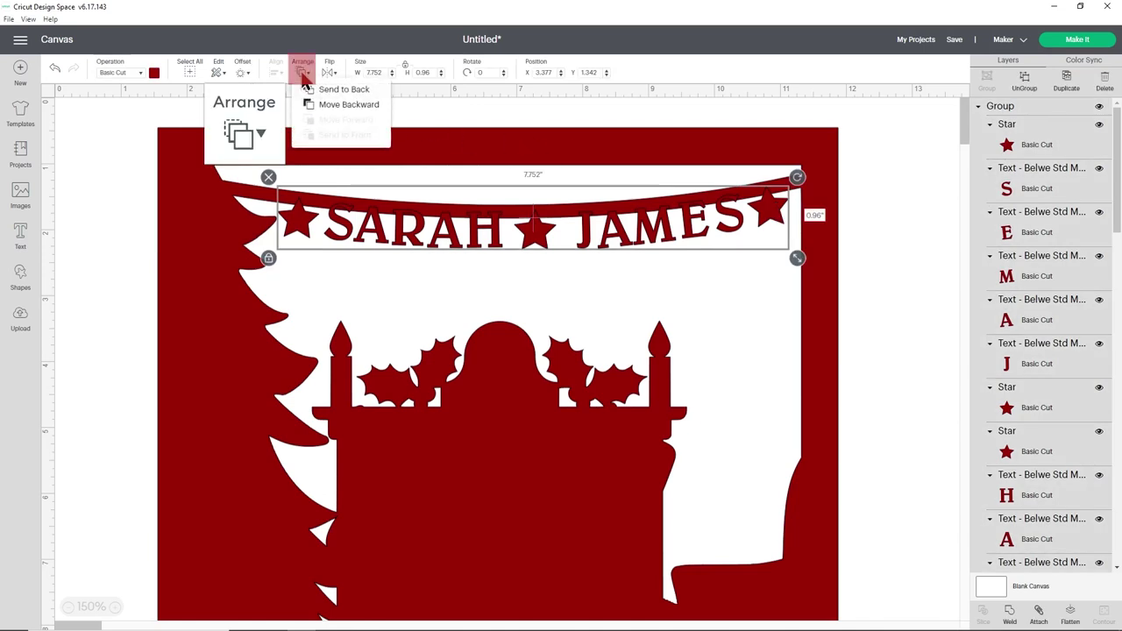
left_click(333, 89)
left_click(935, 197)
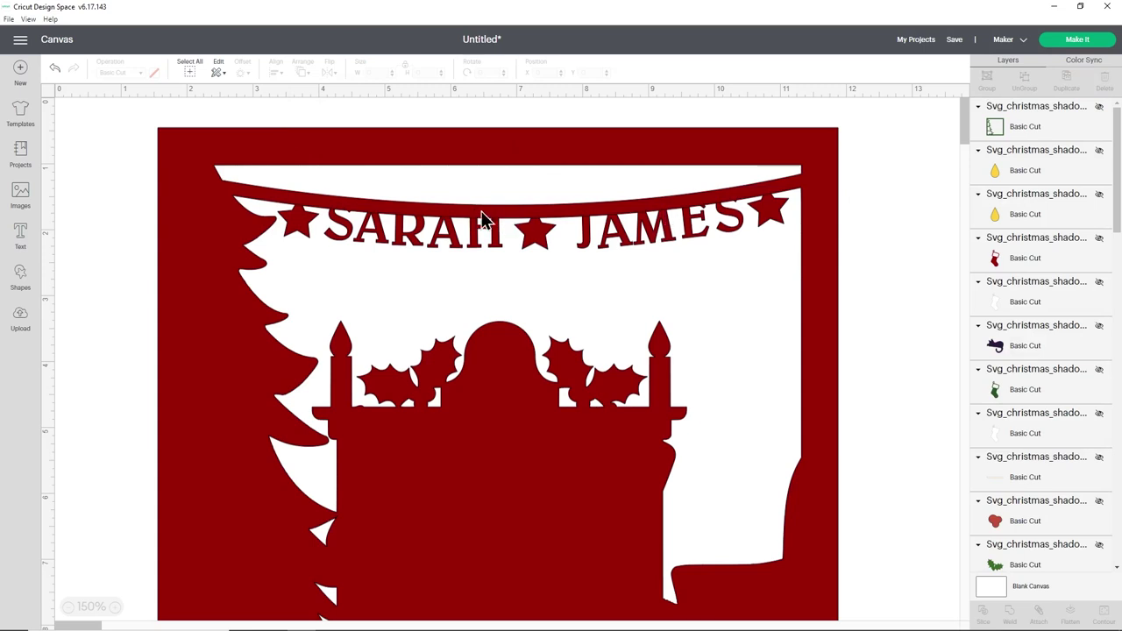
Ungroup the names and stars at the end of the layer list into separate letters and stars.
scroll(1022, 228, "down", 10)
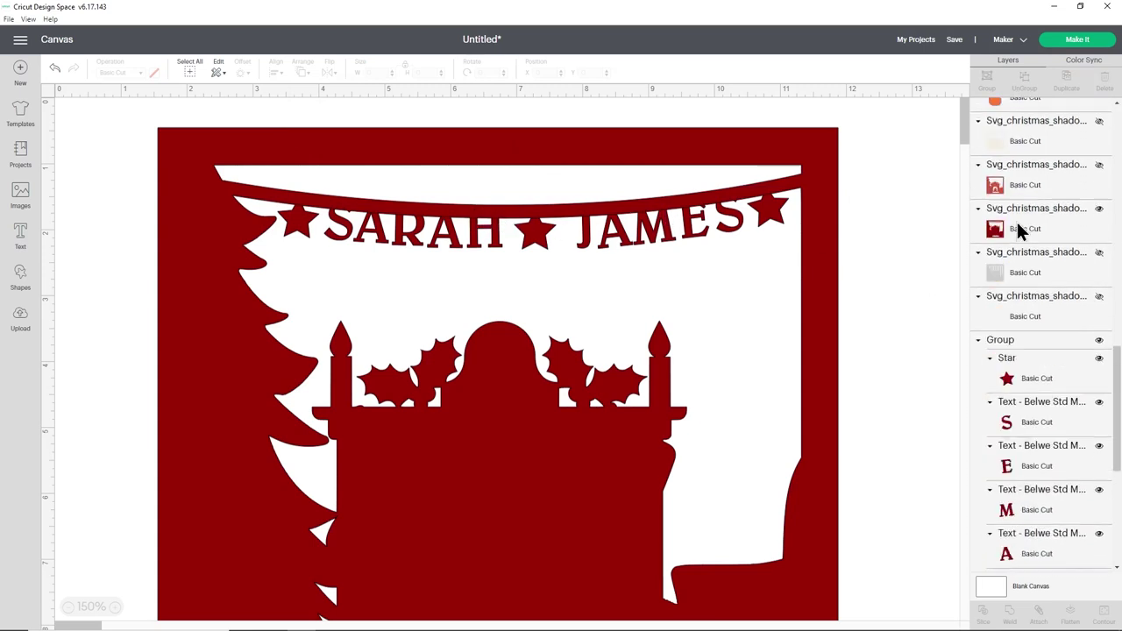
scroll(1022, 235, "down", 3)
left_click(1020, 137)
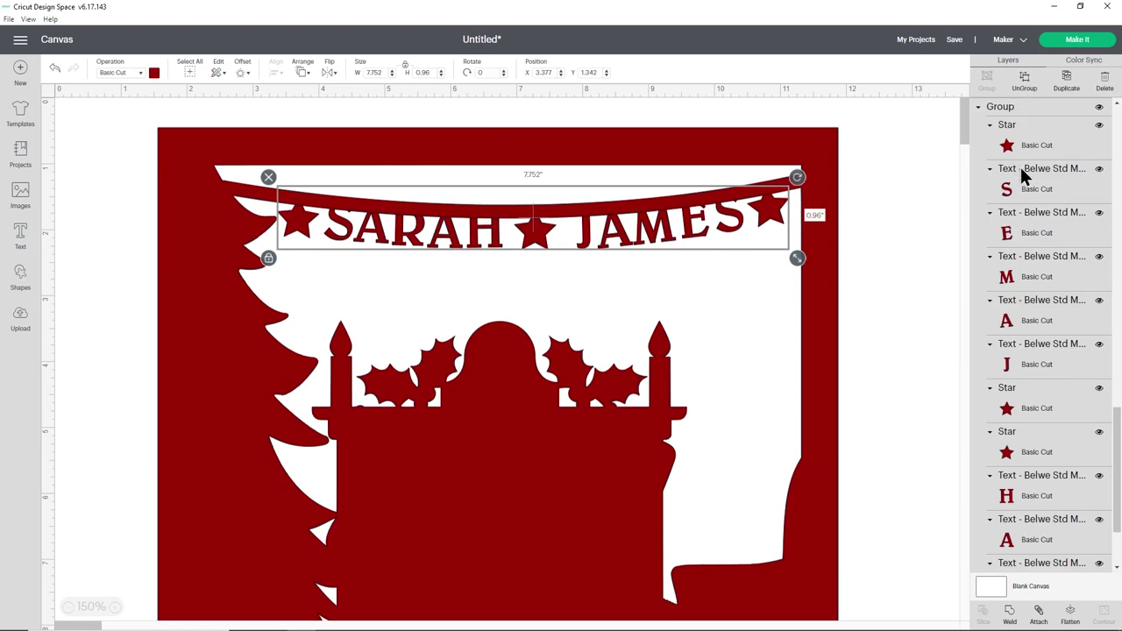
left_click(1024, 81)
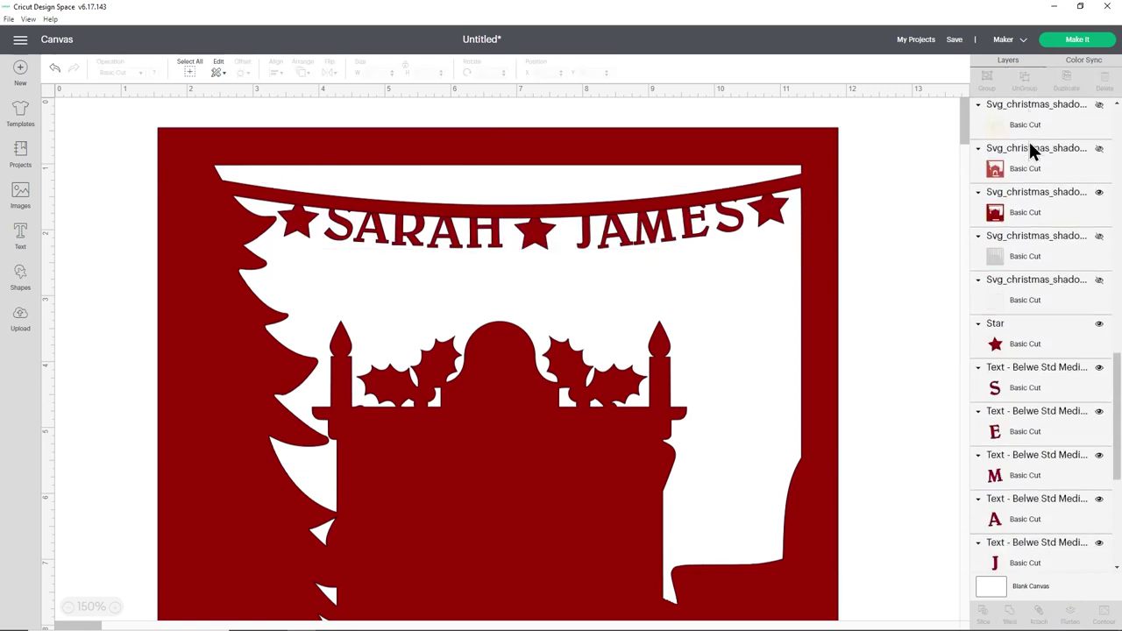
scroll(1033, 151, "down", 5)
Try to adjust the E of the second name while it sits behind the frame layer, undoing the accidental frame shift.
left_click(699, 235)
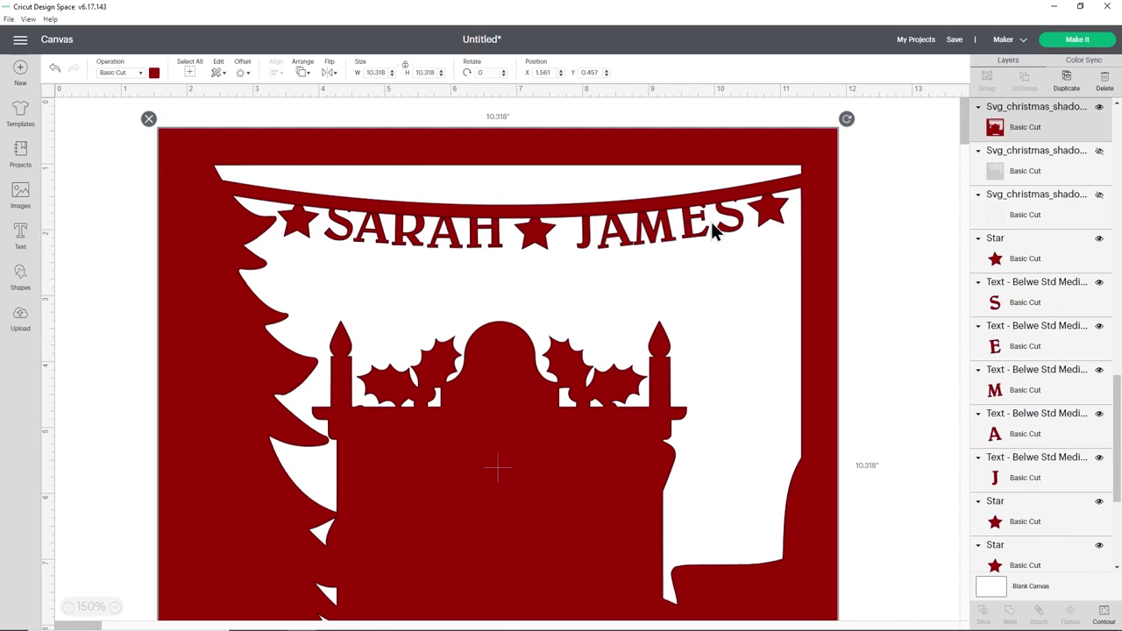
left_click(879, 233)
left_click(829, 230)
left_click(881, 182)
left_click(1027, 339)
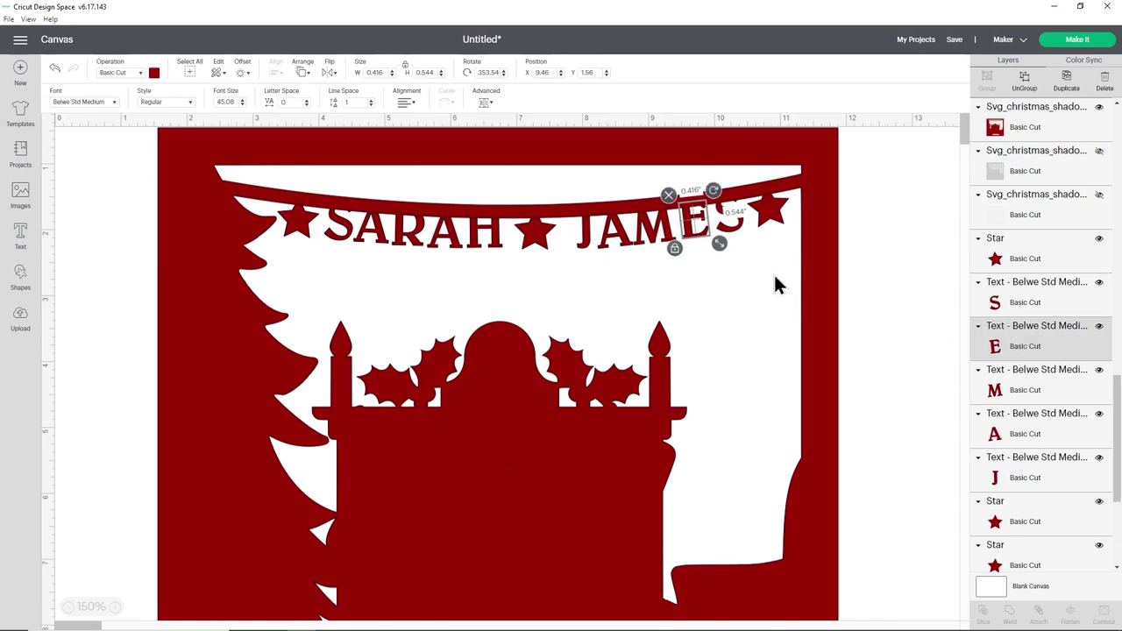
left_click_drag(702, 237, 699, 238)
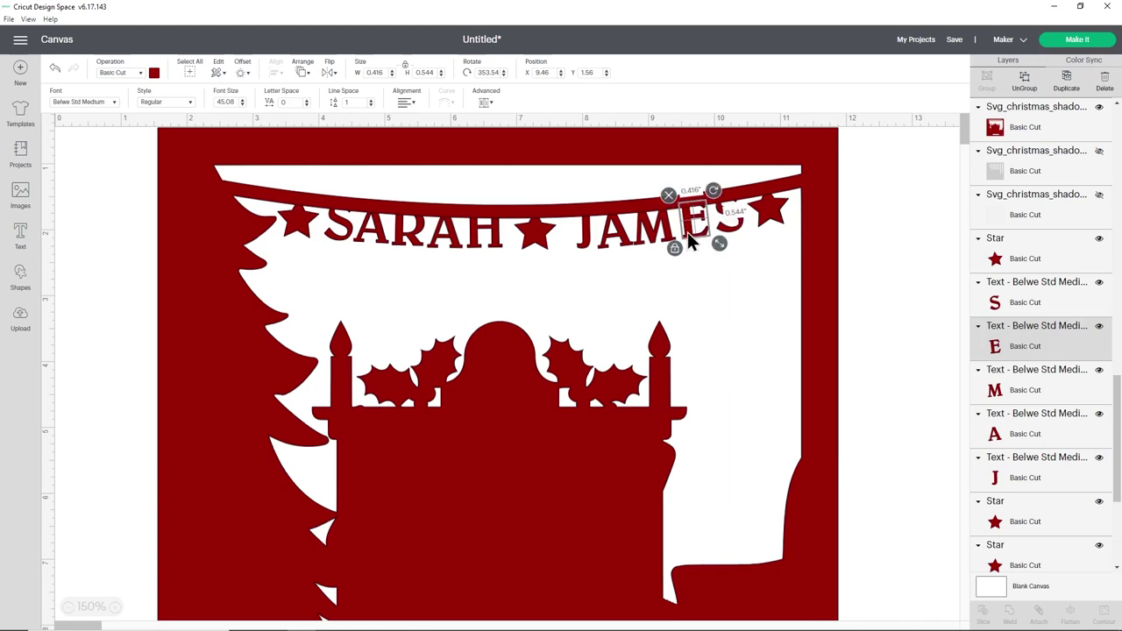
left_click(687, 232)
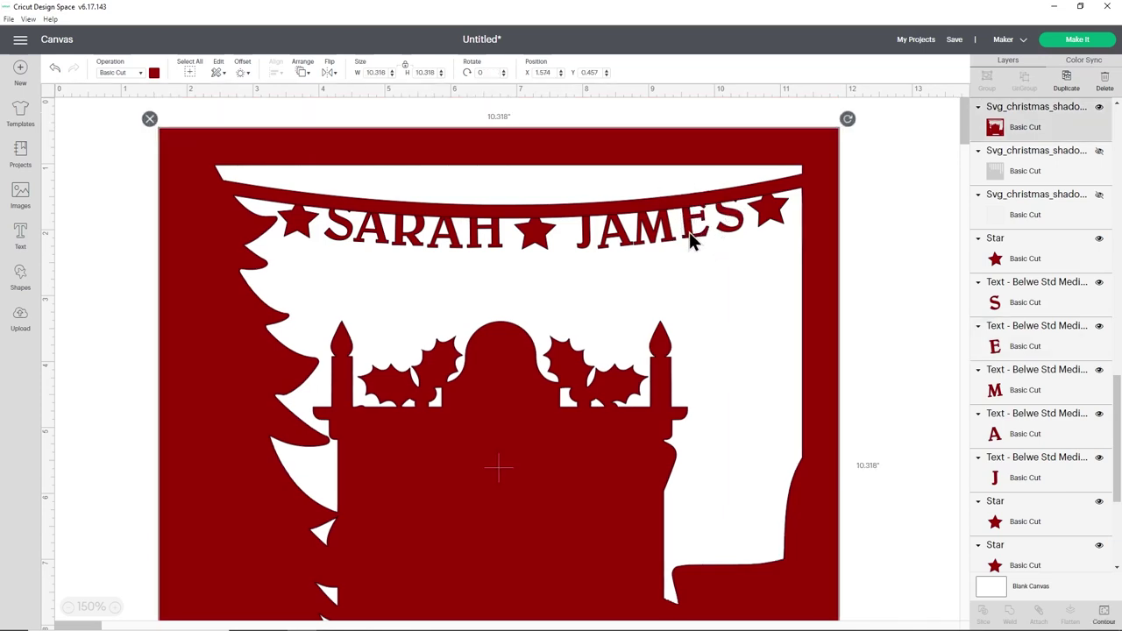
left_click(689, 232)
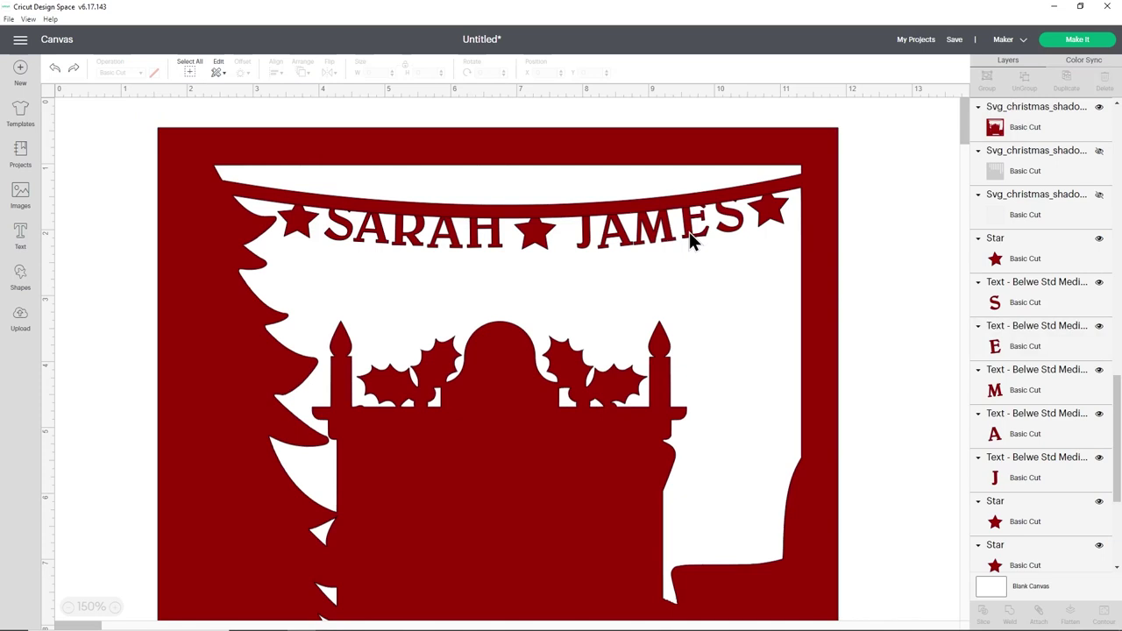
Send the red frame layer to the back, behind the separate letters and stars.
left_click(820, 171)
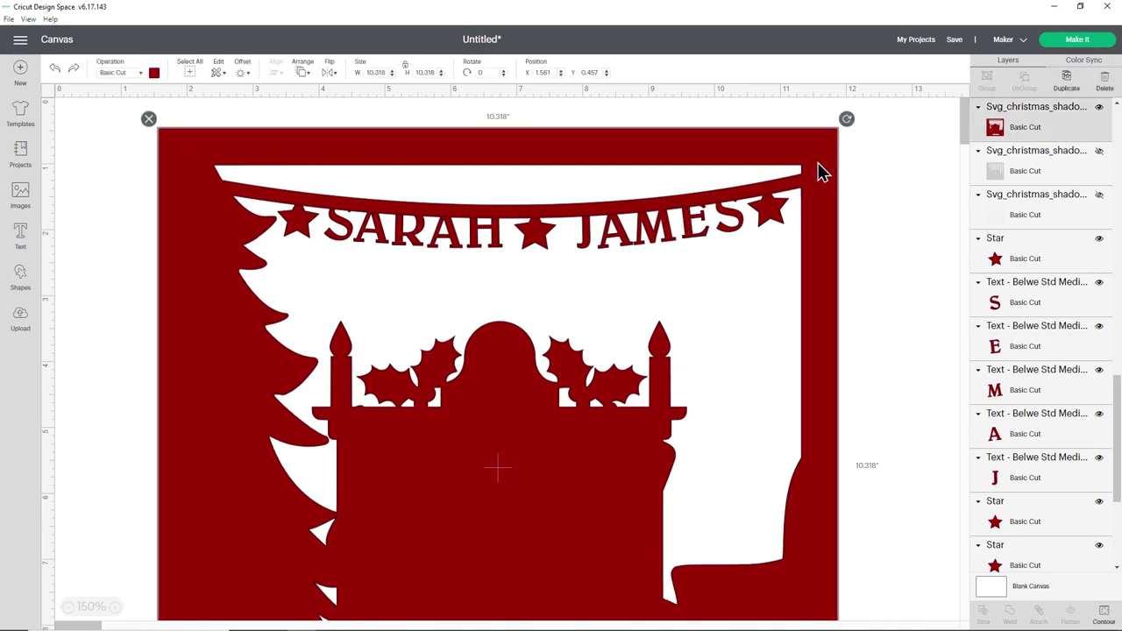
left_click(309, 77)
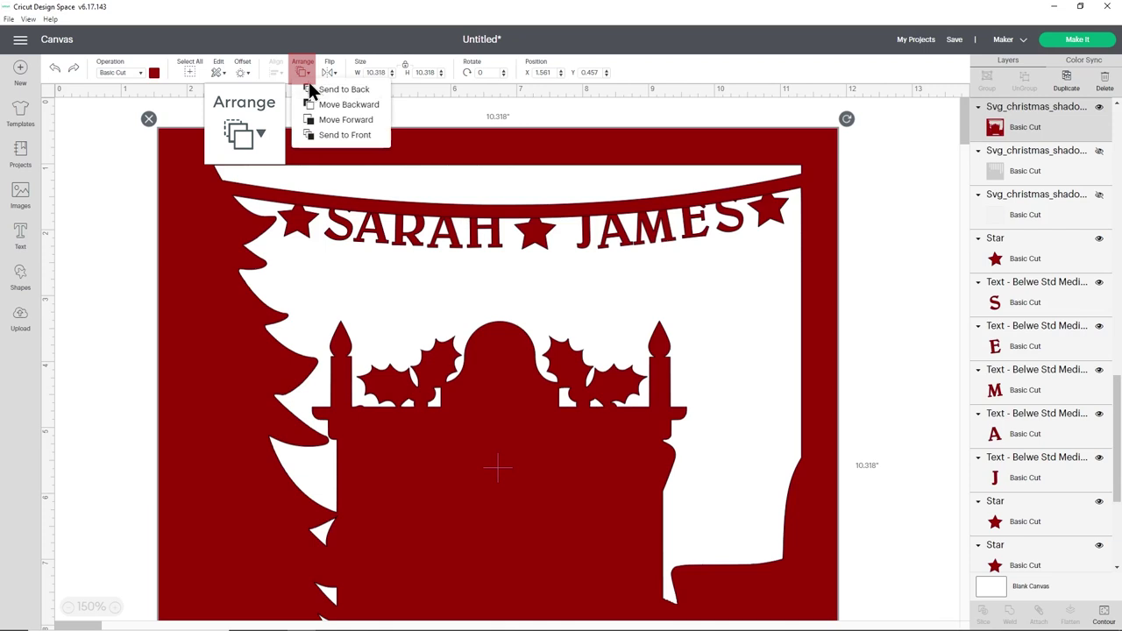
left_click(311, 92)
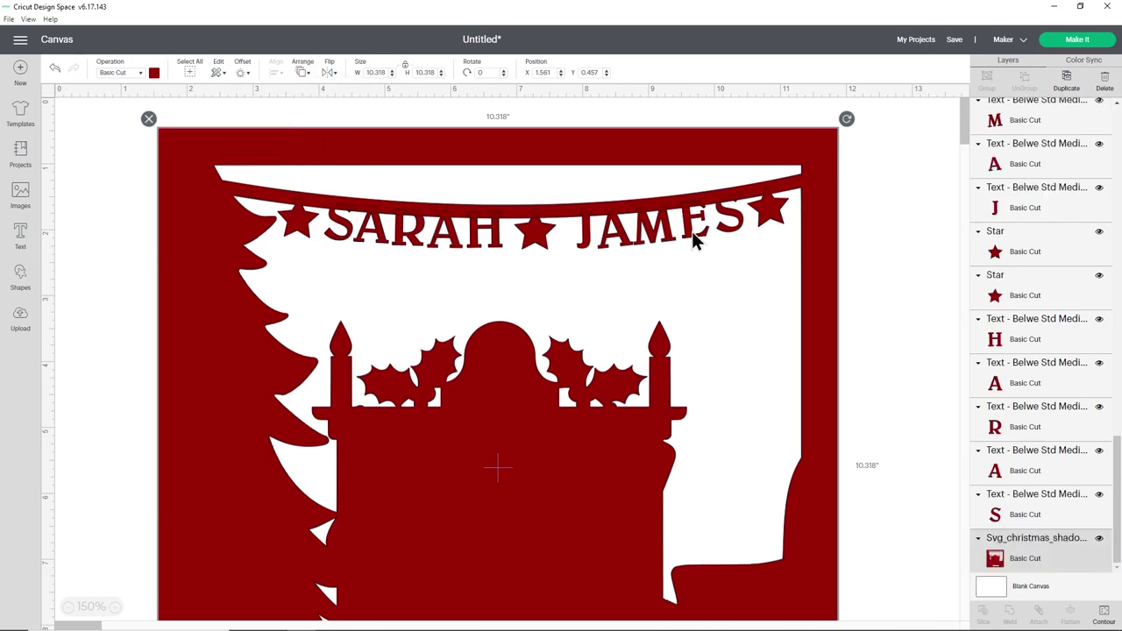
Adjust individual letters of both names, including the E, S, M, H and R, so they overlap the ribbon.
left_click(691, 233)
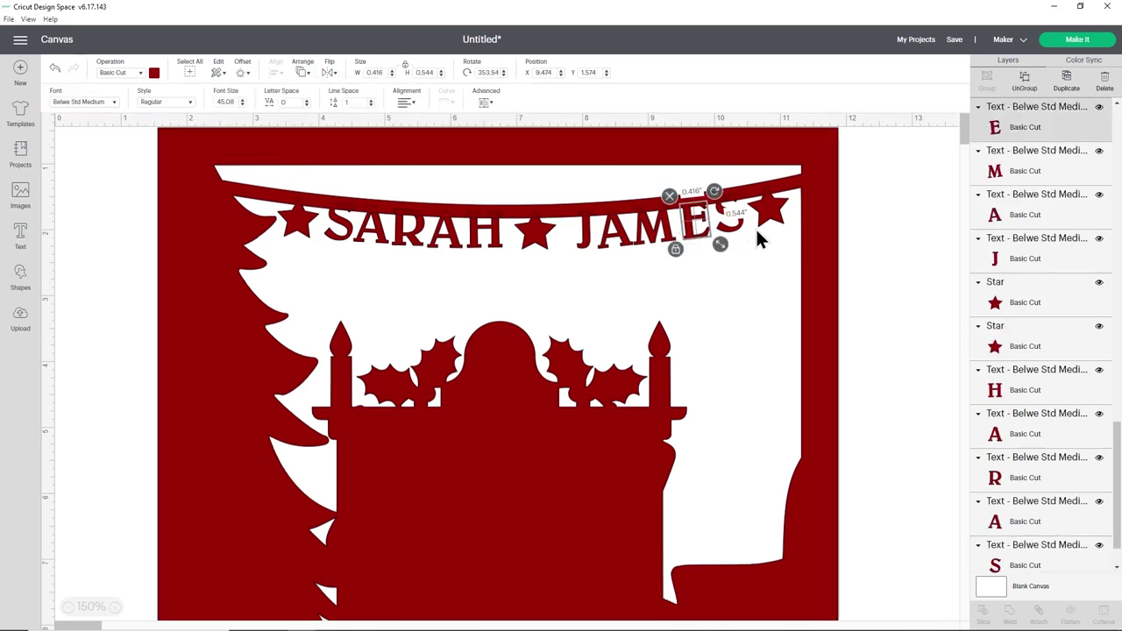
left_click(734, 224)
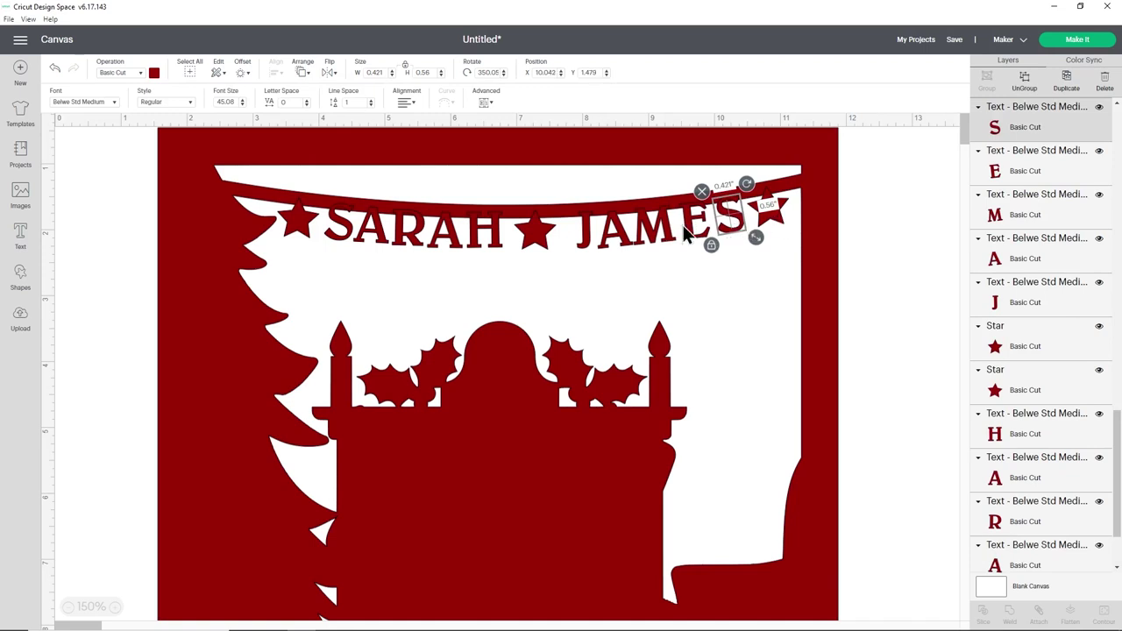
left_click(667, 225)
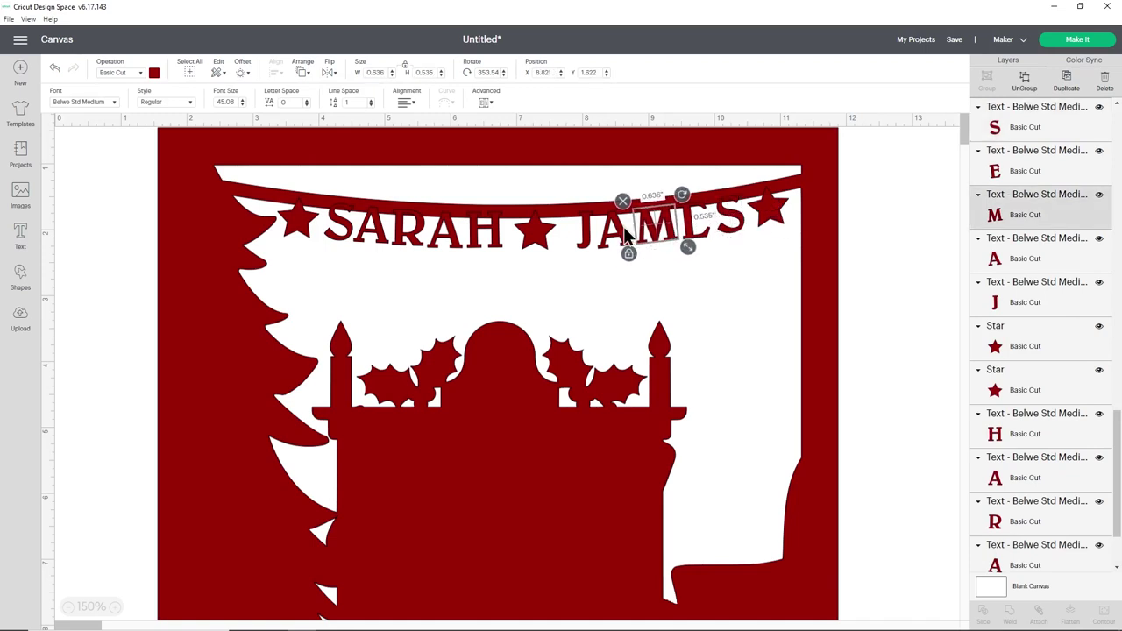
left_click(488, 231)
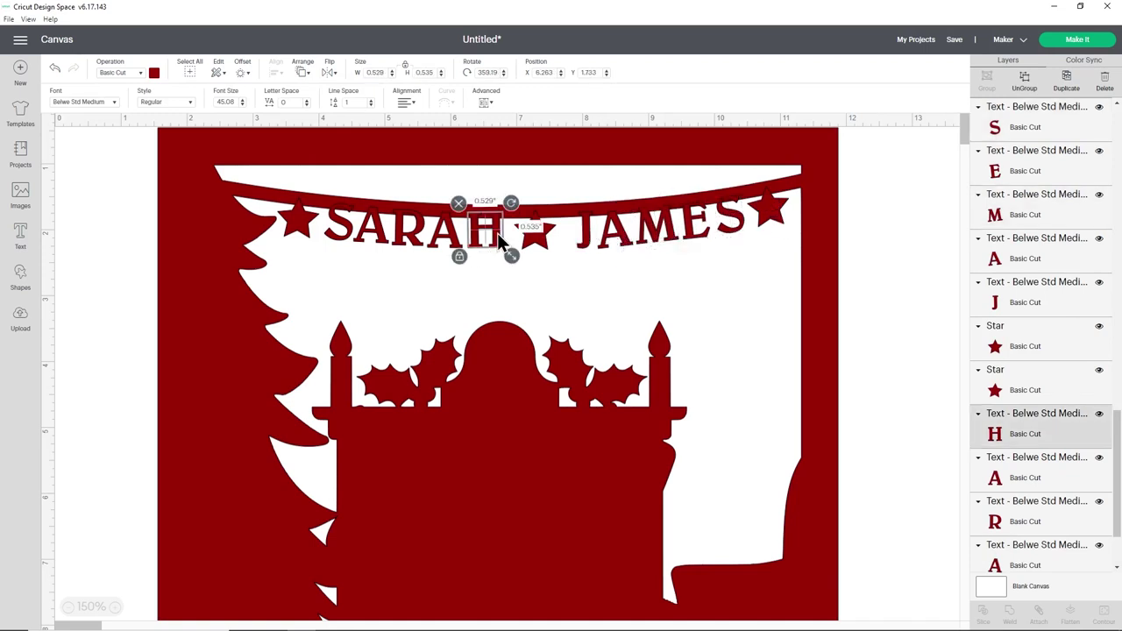
left_click(406, 230)
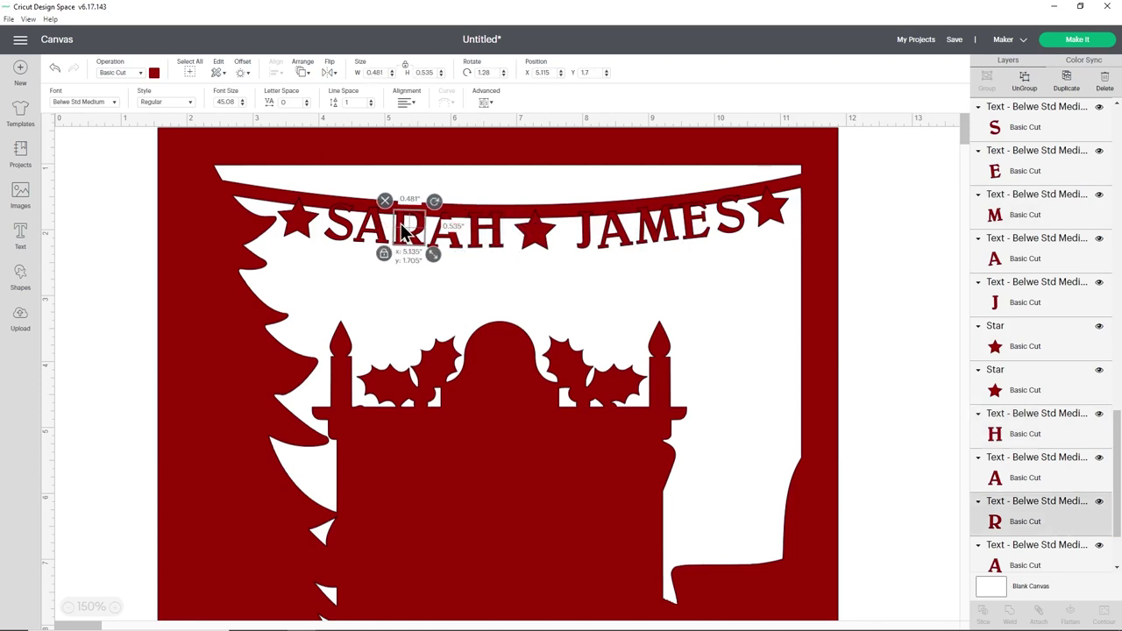
scroll(1056, 138, "up", 5)
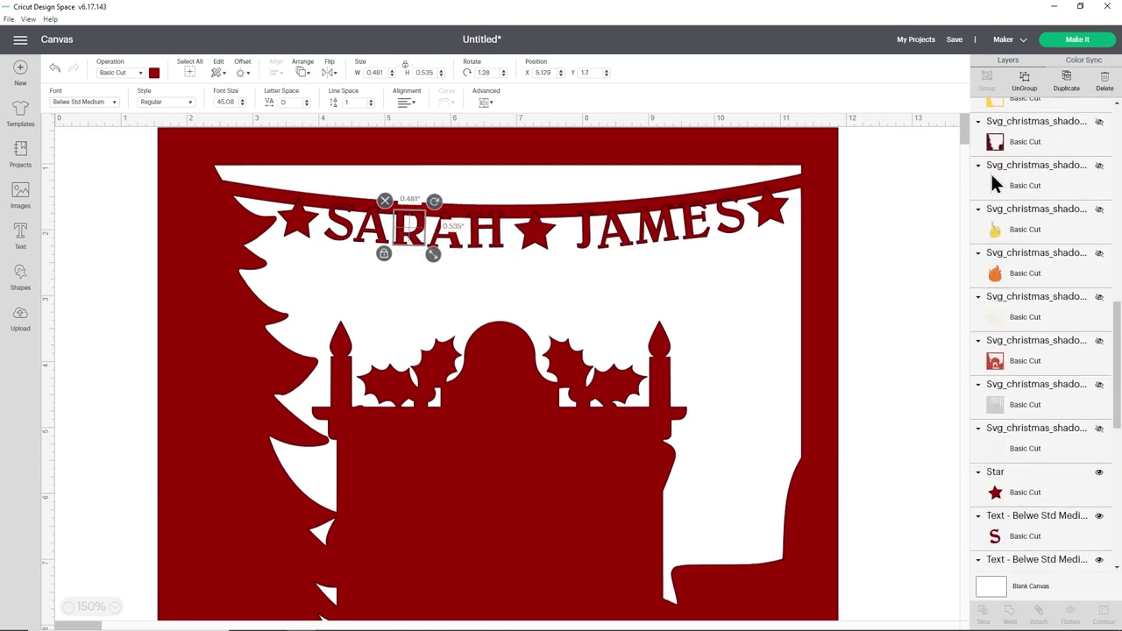
left_click(761, 210)
left_click(730, 223, "shift")
left_click(696, 225, "shift")
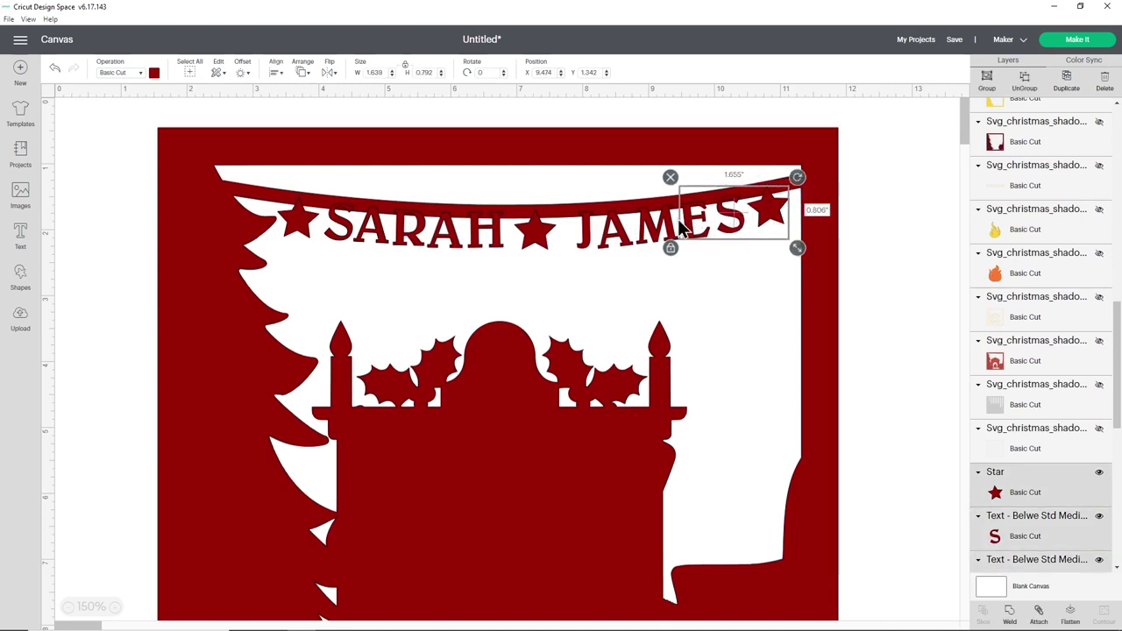
left_click(658, 230, "shift")
left_click(622, 232, "shift")
left_click(593, 233, "shift")
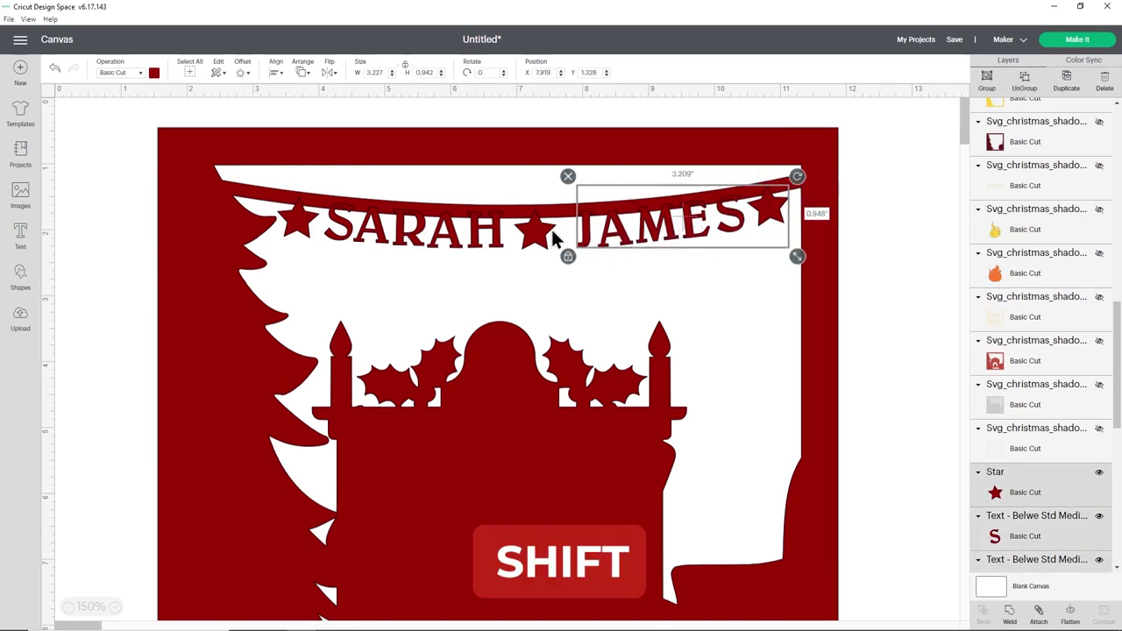
left_click(543, 233)
left_click(584, 230, "shift")
left_click(623, 231, "shift")
left_click(658, 227, "shift")
left_click(660, 230)
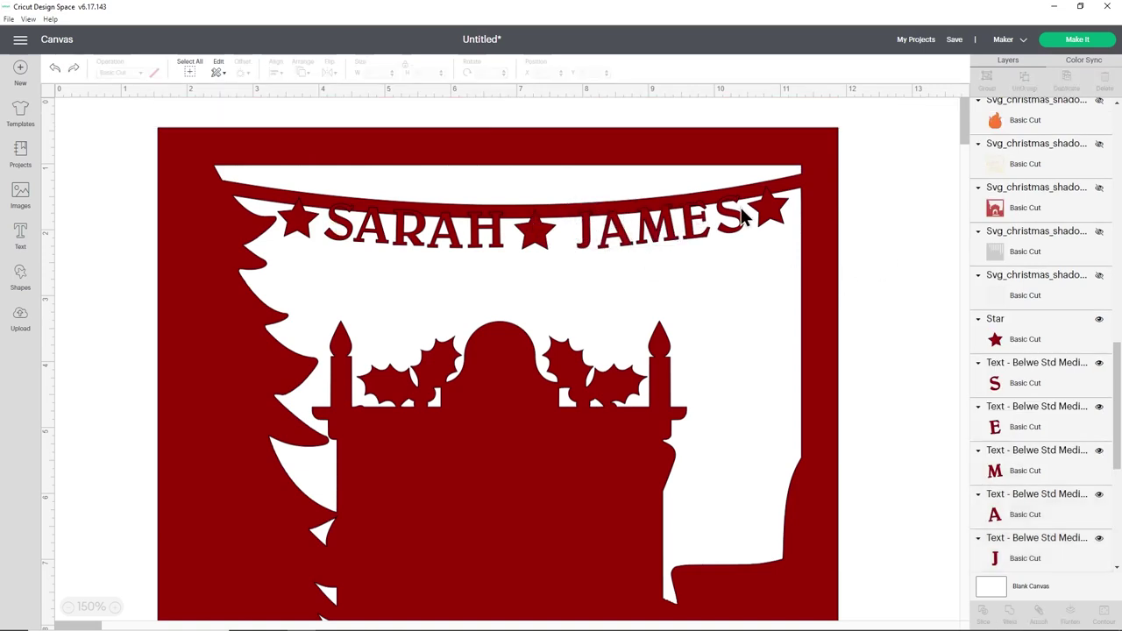
Select every star and letter of both names in the layer list and group them.
scroll(1043, 211, "down", 4)
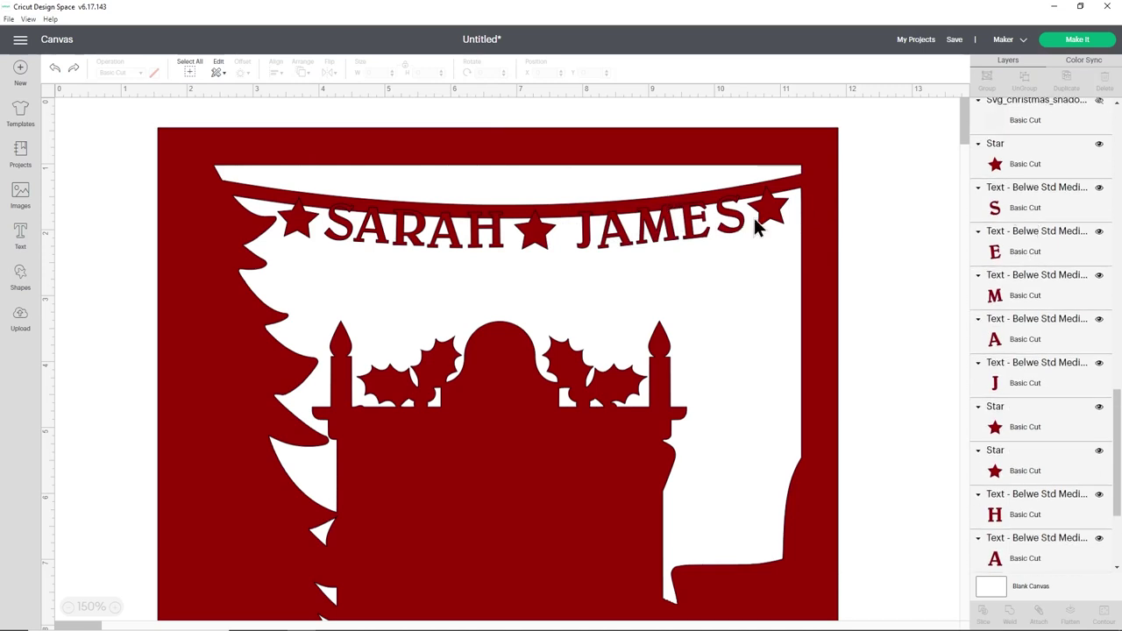
left_click(1027, 175)
left_click(1033, 210, "shift")
left_click(1035, 239, "shift")
left_click(1031, 280, "shift")
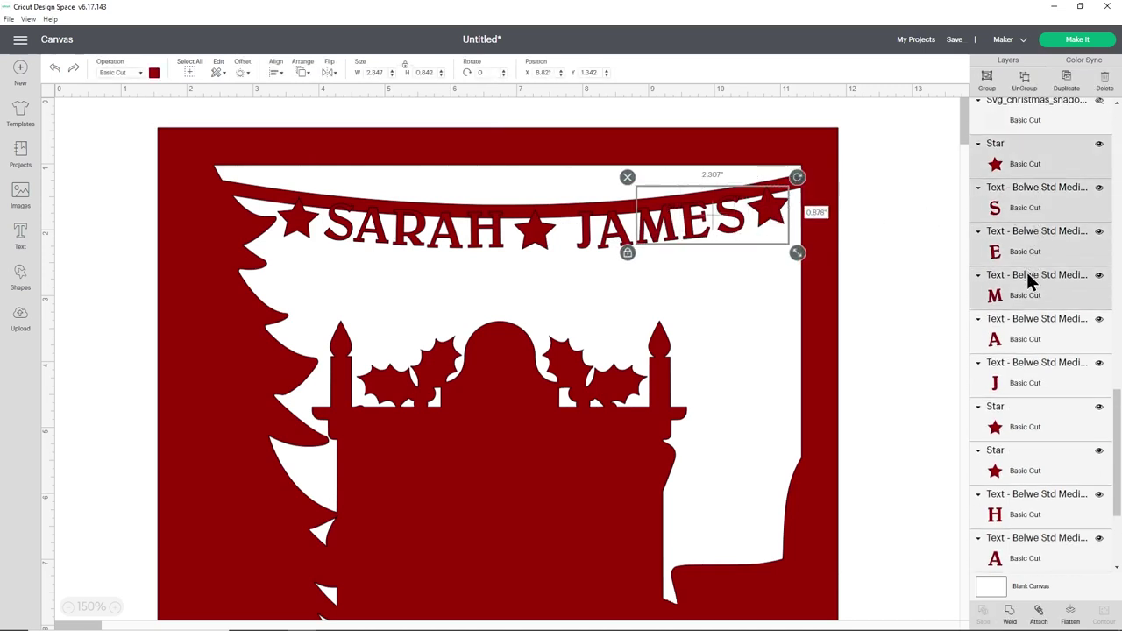
left_click(1034, 326, "shift")
left_click(1037, 376, "shift")
scroll(1037, 350, "down", 2)
left_click(1034, 347, "shift")
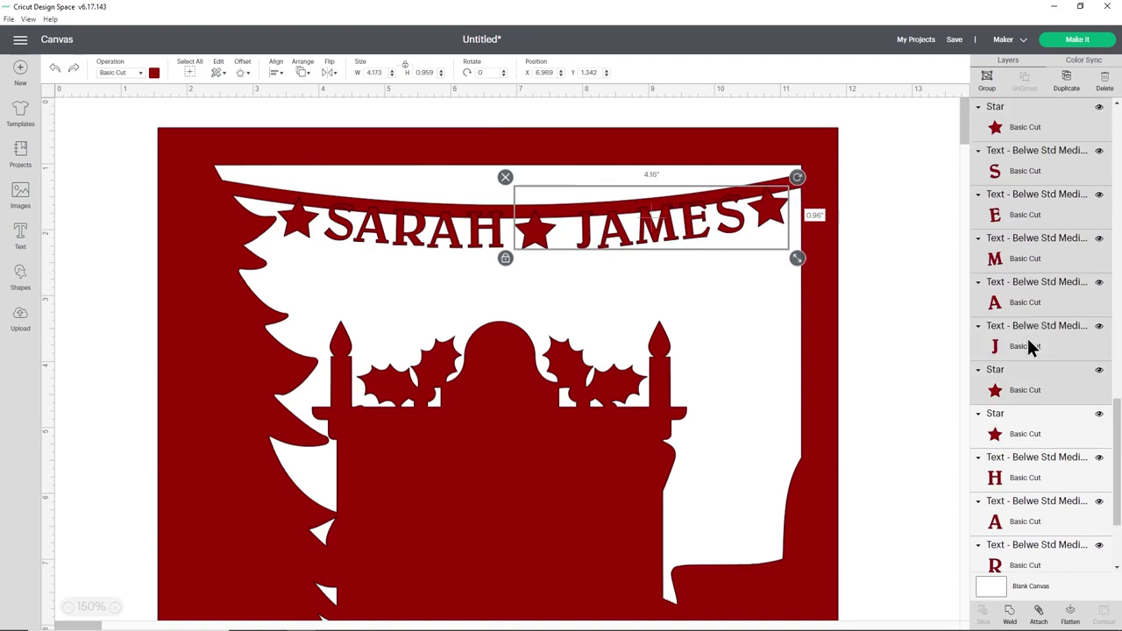
left_click(1034, 430, "shift")
left_click(1040, 473, "shift")
scroll(1039, 456, "down", 3)
scroll(1034, 412, "up", 3)
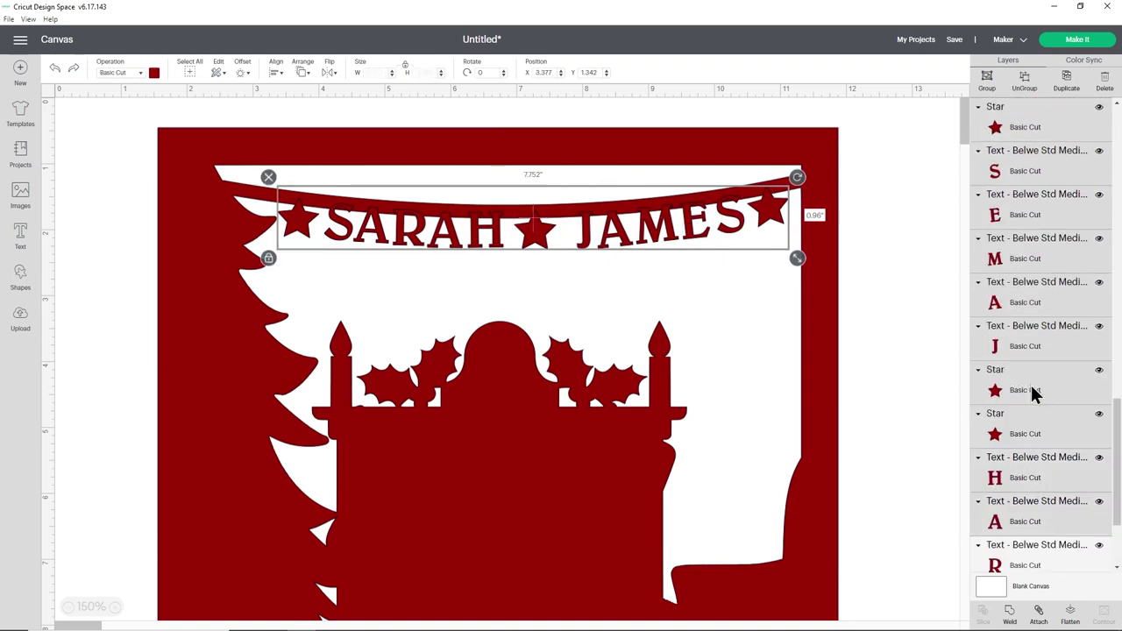
scroll(1022, 556, "down", 3)
scroll(1029, 521, "up", 3)
scroll(1023, 518, "down", 3)
scroll(1035, 483, "up", 5)
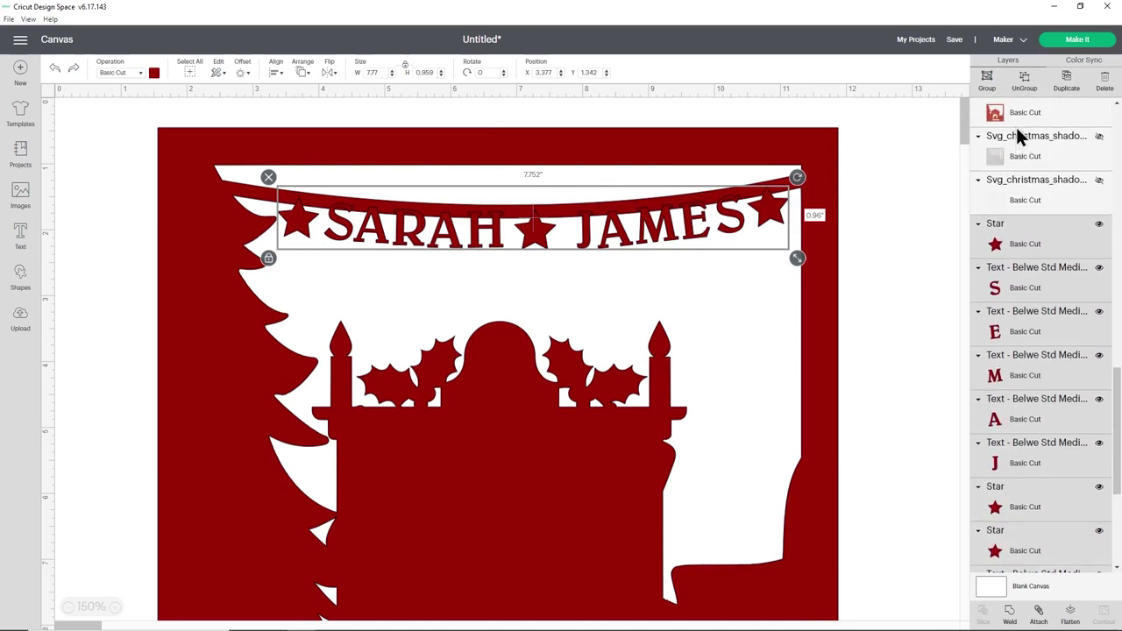
left_click(987, 77)
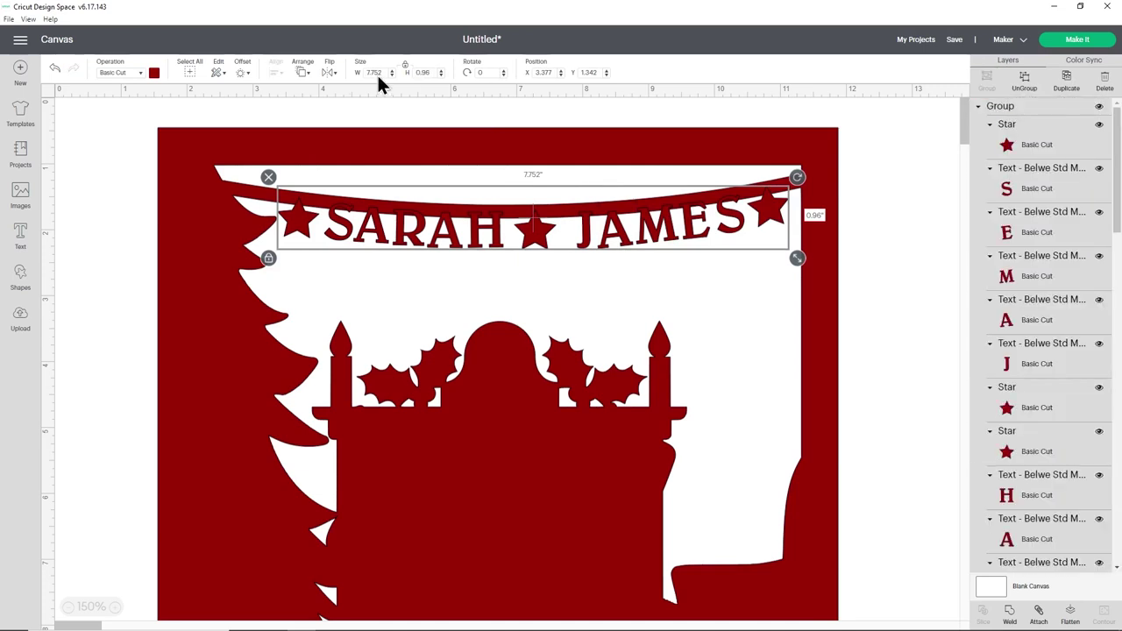
Send the group of names and stars to the back, behind all other layers.
left_click(303, 72)
left_click(320, 91)
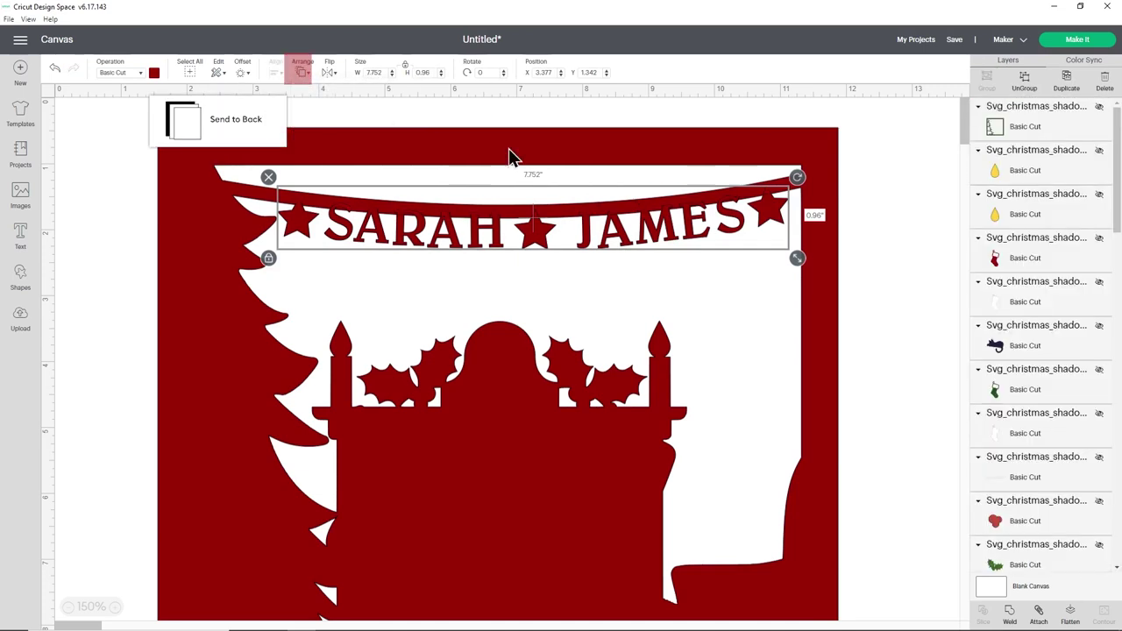
left_click(893, 232)
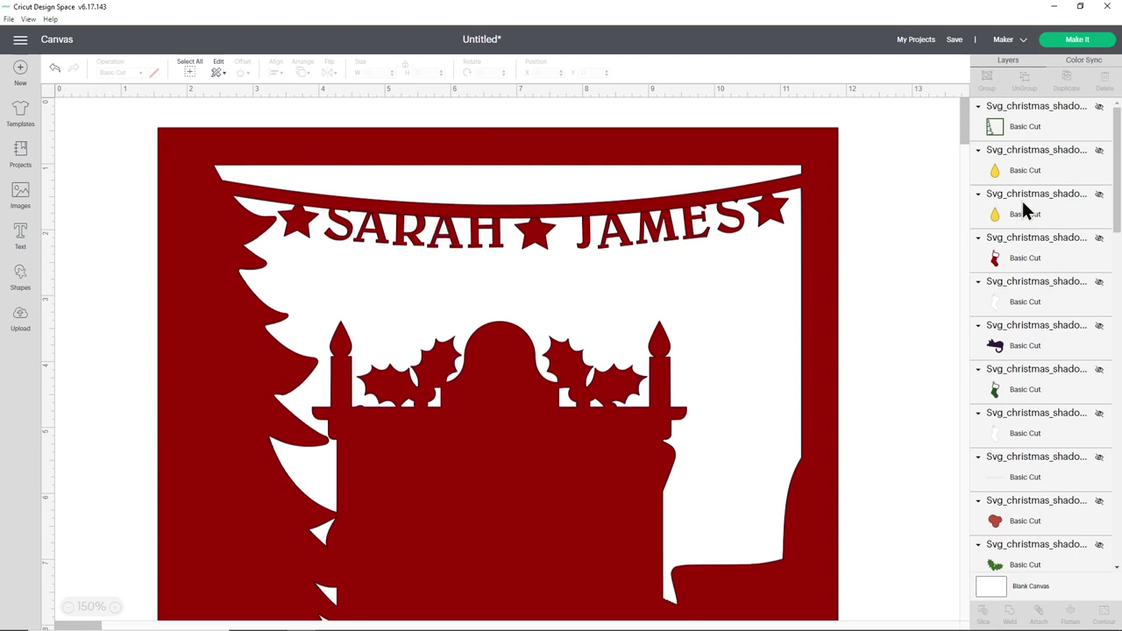
Weld the group of names and stars to the red frame layer.
scroll(1110, 351, "down", 10)
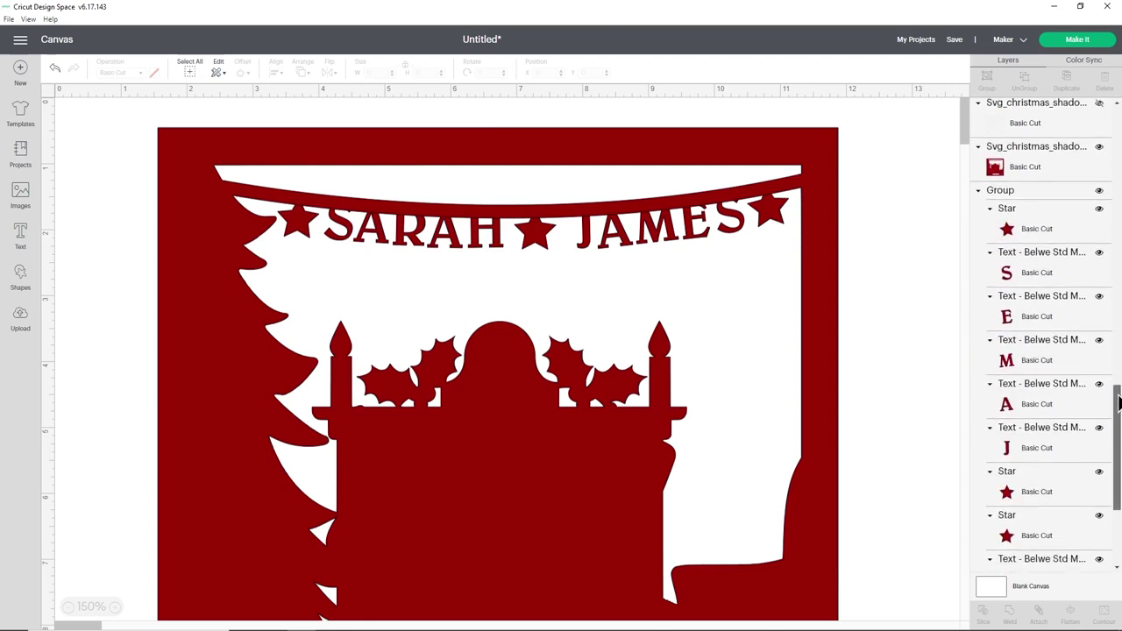
left_click(1017, 191)
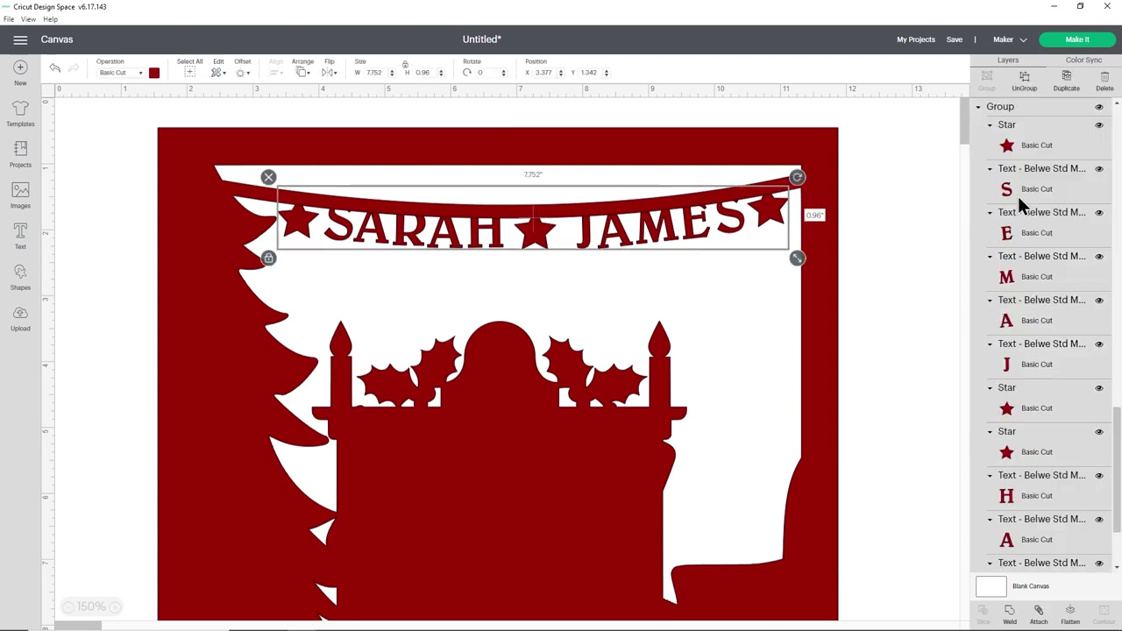
scroll(1017, 194, "up", 3)
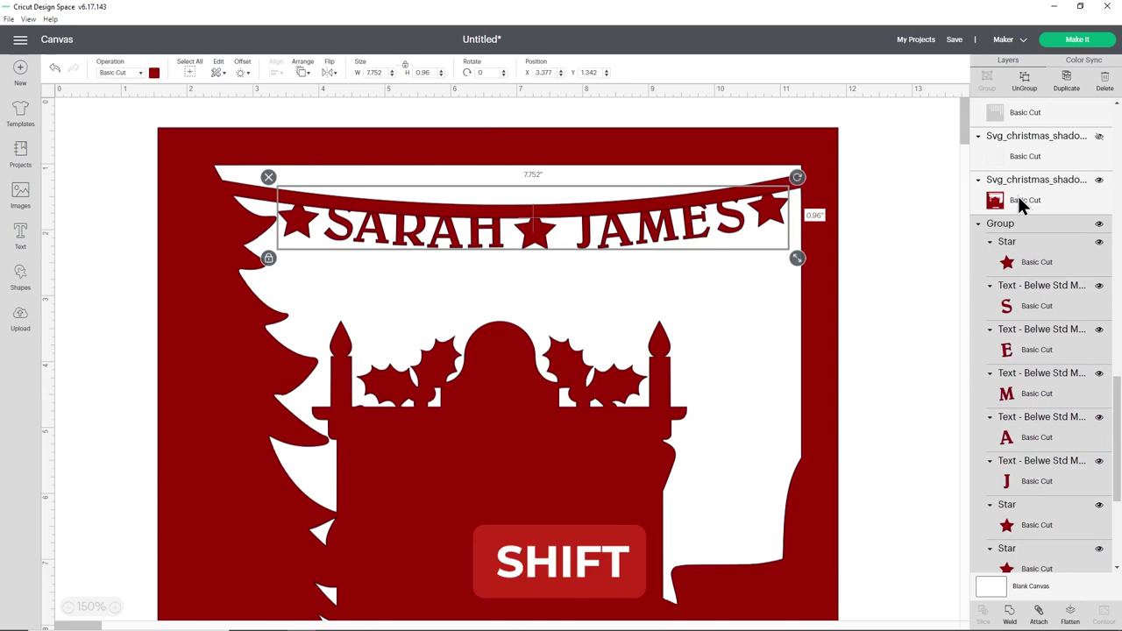
left_click(1019, 194, "shift")
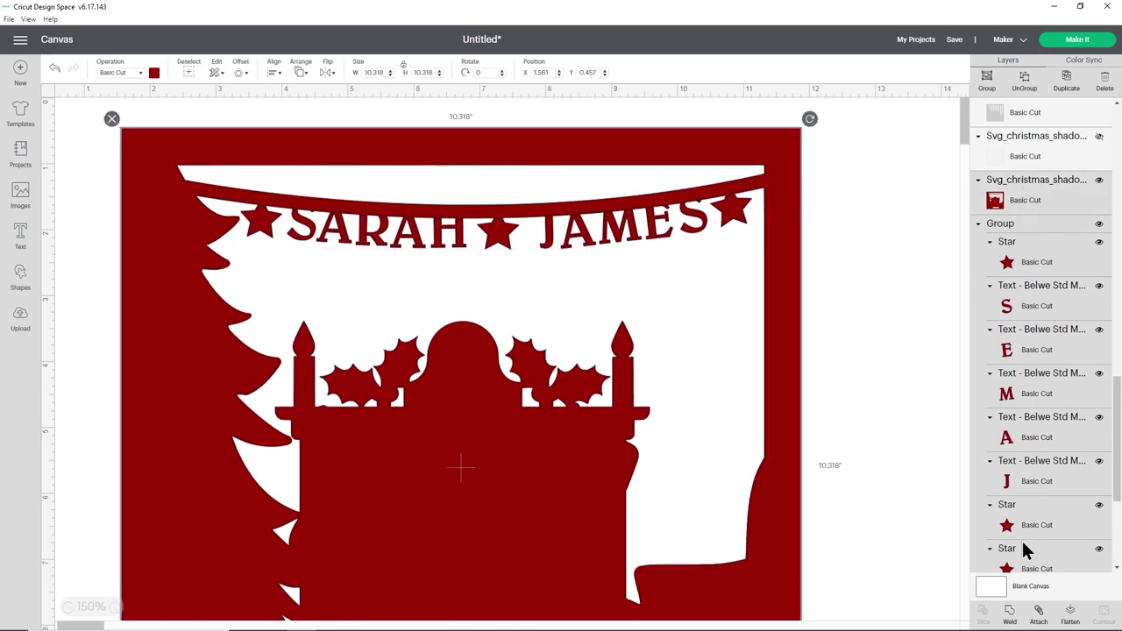
left_click(1010, 619)
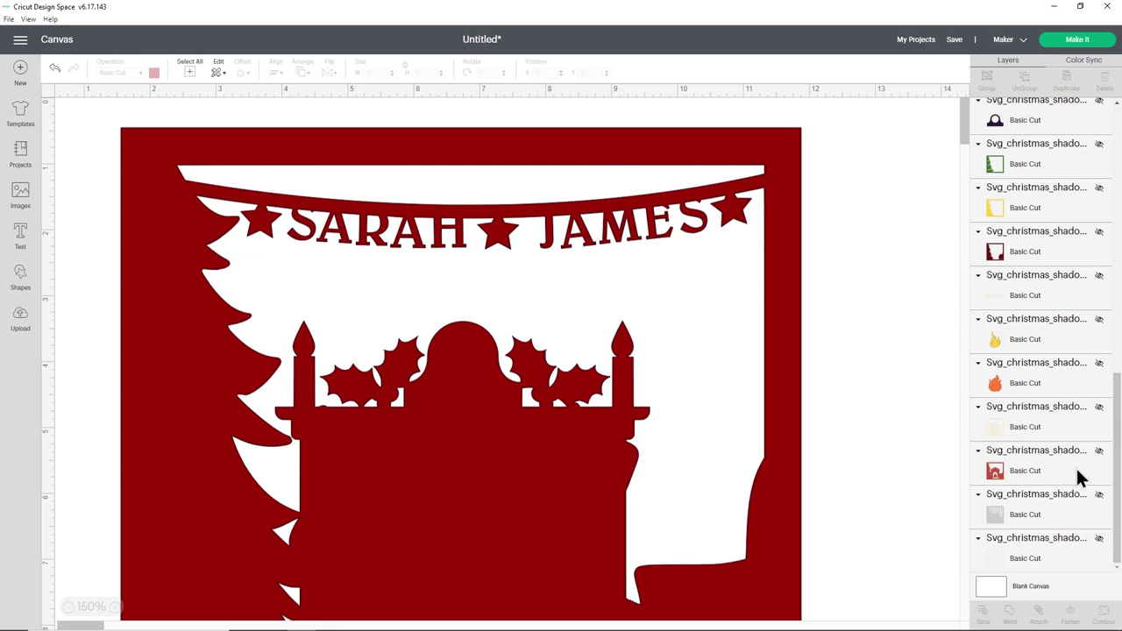
Unhide the plain background, striped wallpaper, brick fireplace, mantel and flame layers.
left_click(1100, 495)
left_click(1099, 538)
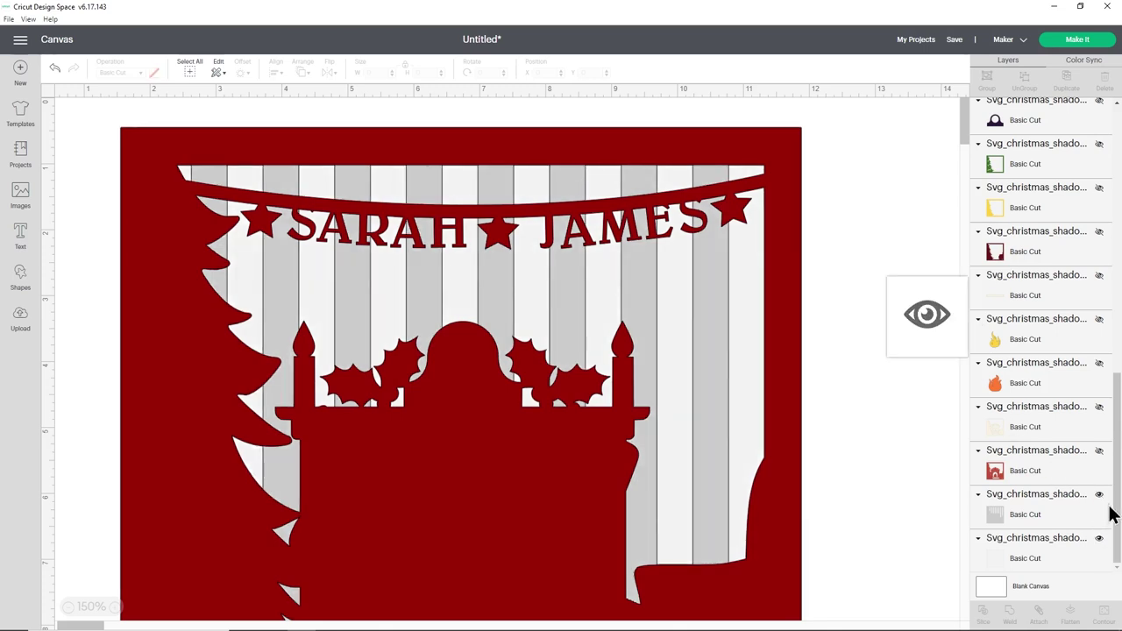
left_click(1100, 451)
left_click(1100, 407)
left_click(1100, 363)
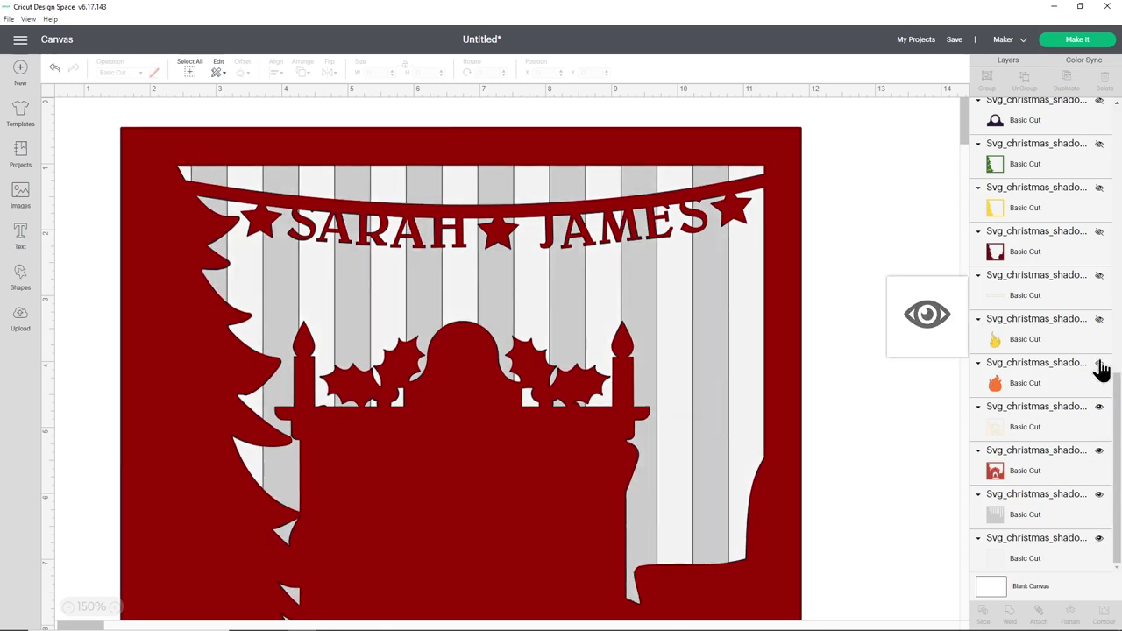
left_click(1099, 319)
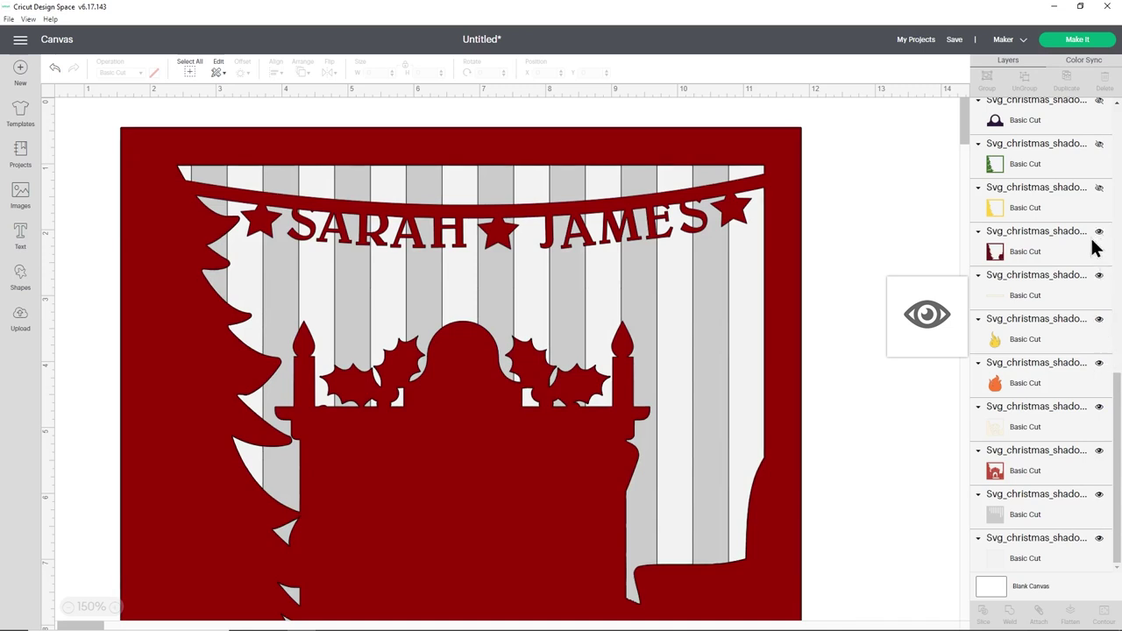
Unhide the tree, yellow decoration, clock and holly layers further up the layer list.
scroll(1091, 331, "up", 2)
left_click(1099, 363)
left_click(1099, 319)
left_click(1099, 275)
left_click(1100, 188)
left_click(1100, 143)
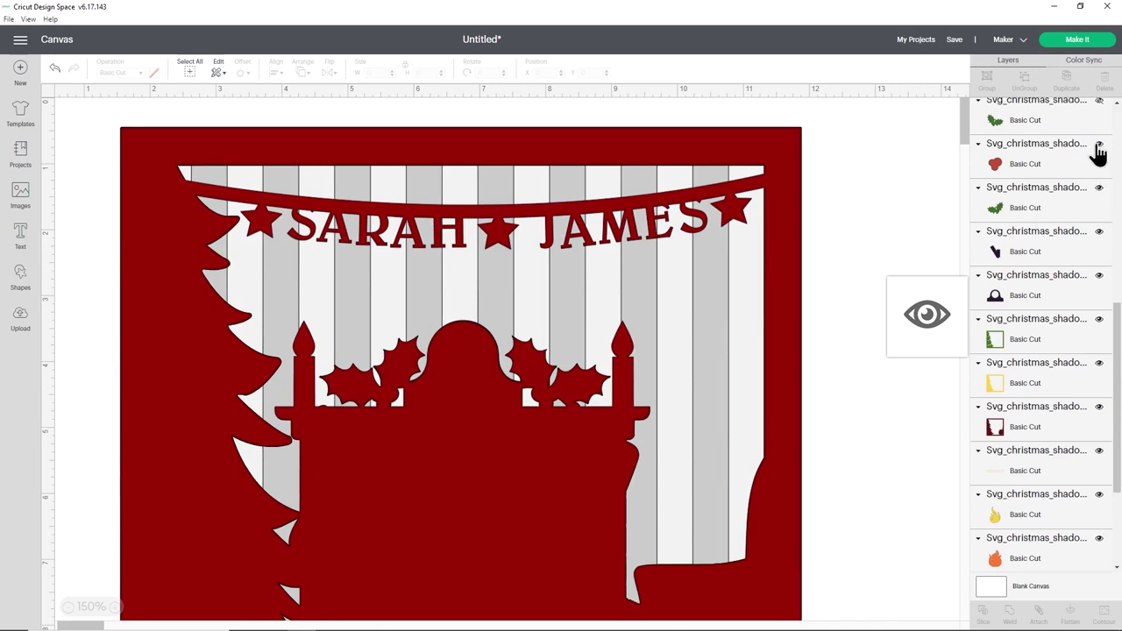
scroll(1063, 216, "up", 2)
left_click(1100, 219)
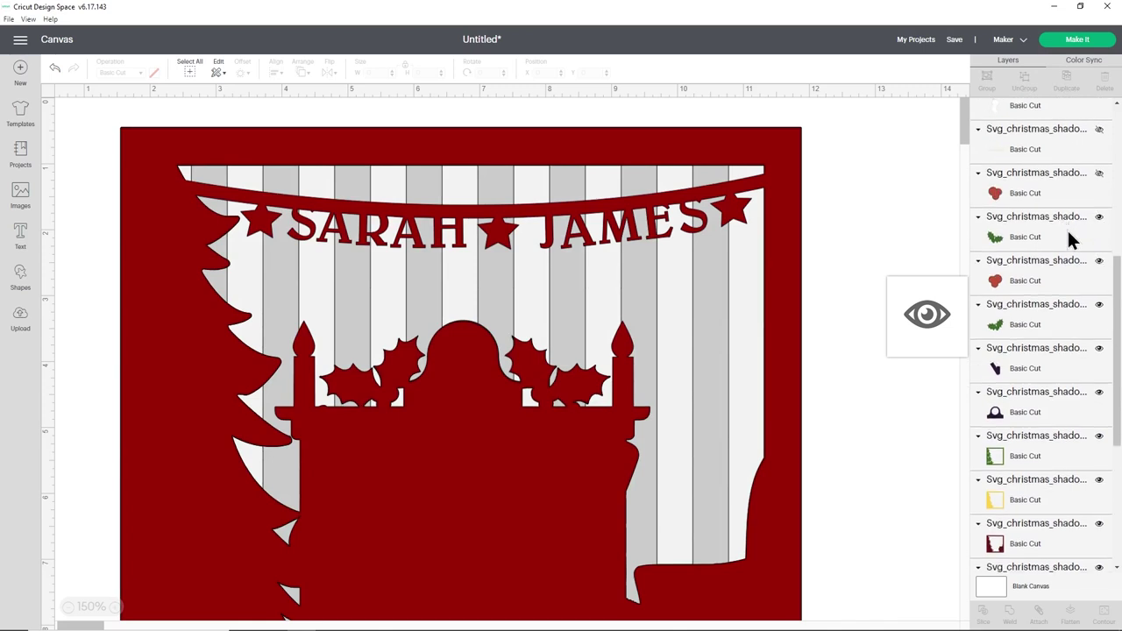
Unhide the remaining layers, including the berries, stockings, cat, candle flames and green tree frame.
scroll(1103, 239, "up", 1)
left_click(1101, 230)
left_click(1100, 231)
left_click(1100, 187)
left_click(1100, 143)
scroll(1042, 245, "up", 3)
left_click(1099, 275)
left_click(1100, 187)
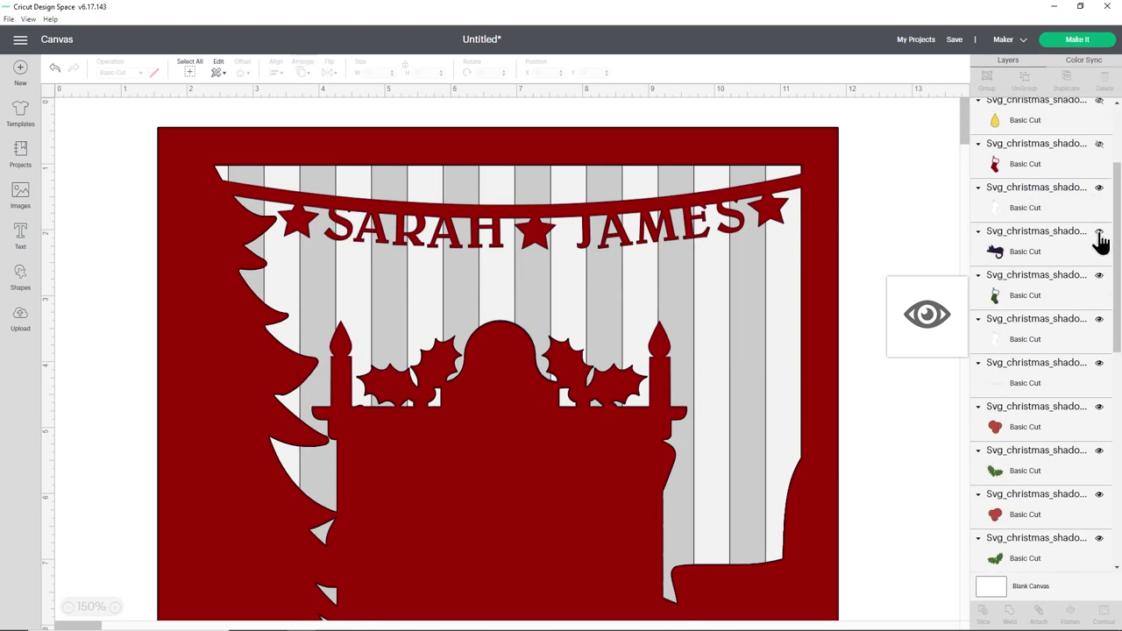
left_click(1091, 151)
scroll(1096, 219, "up", 3)
left_click(1103, 200)
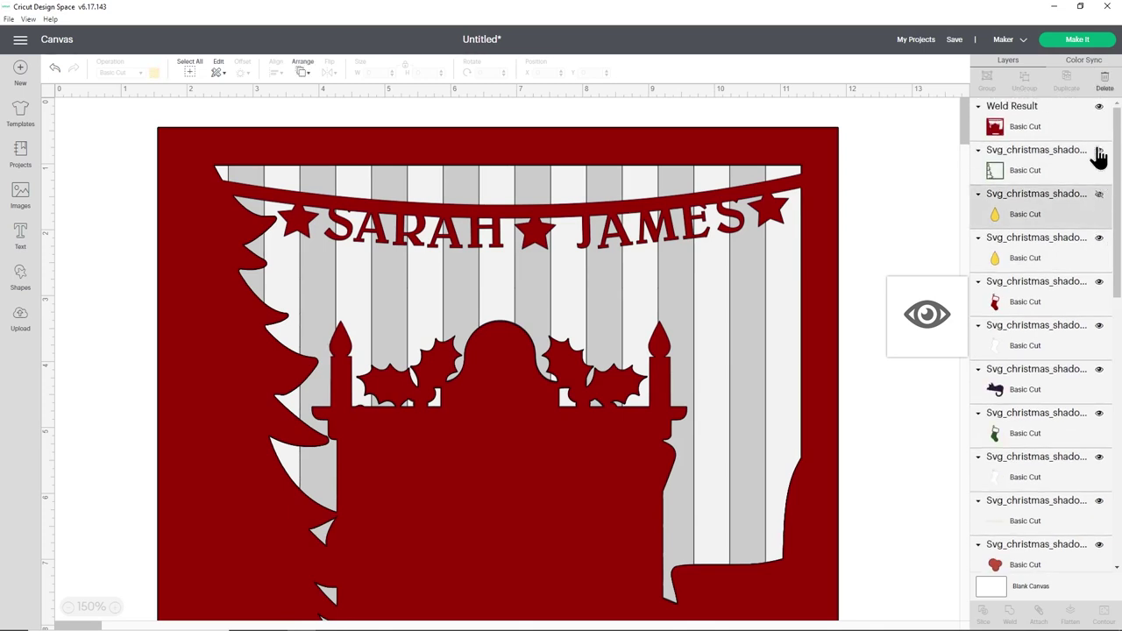
Send the welded red frame with the names to the back of the layer stack.
left_click(1042, 127)
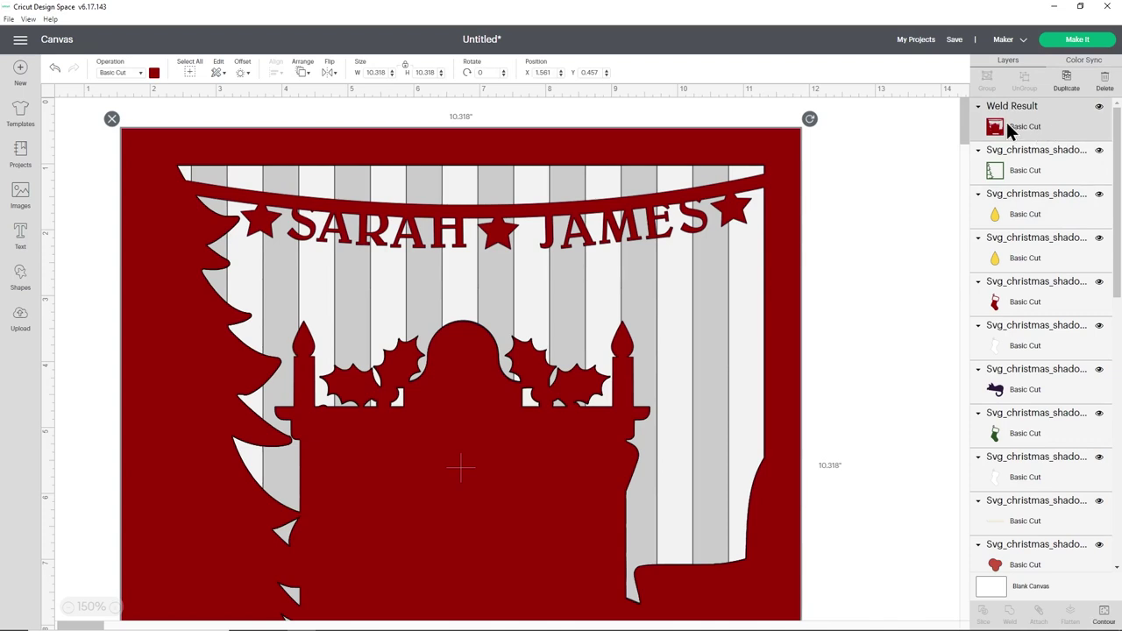
left_click(303, 75)
left_click(314, 89)
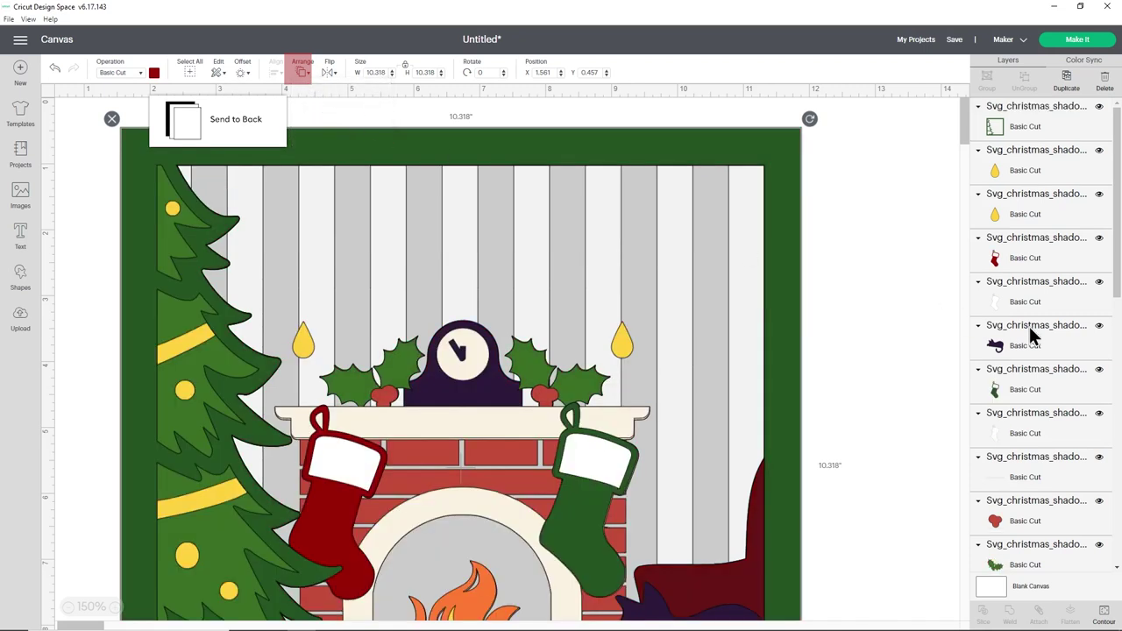
scroll(1027, 332, "down", 5)
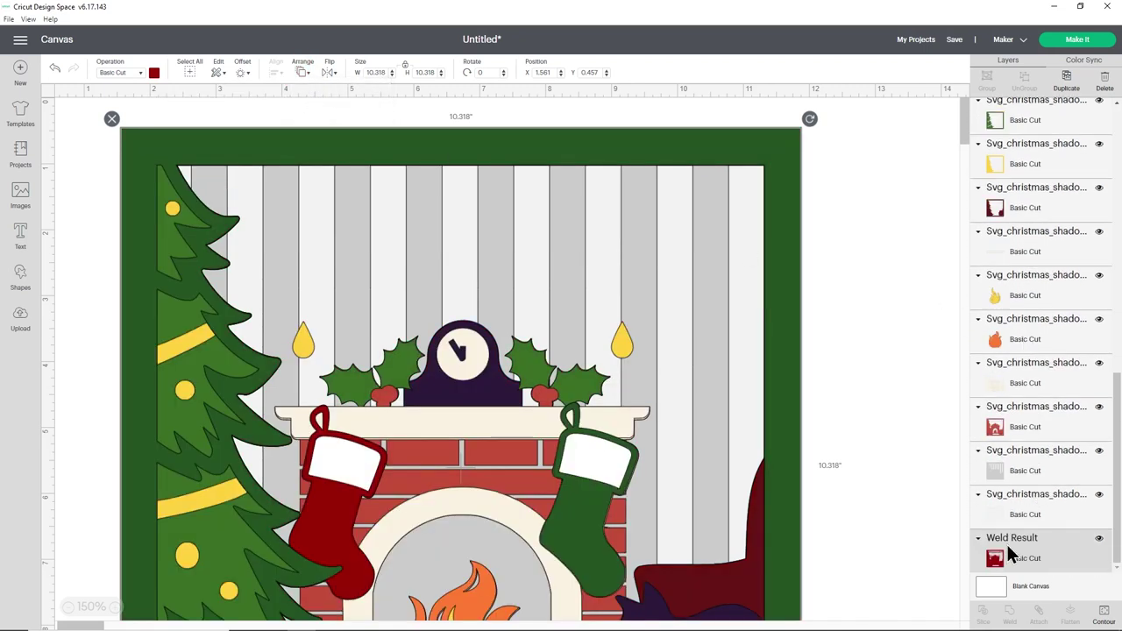
Move the welded red names layer up the stack, placing it directly above the grey striped wallpaper and below the brick fireplace layer.
left_click_drag(1033, 547, 1034, 471)
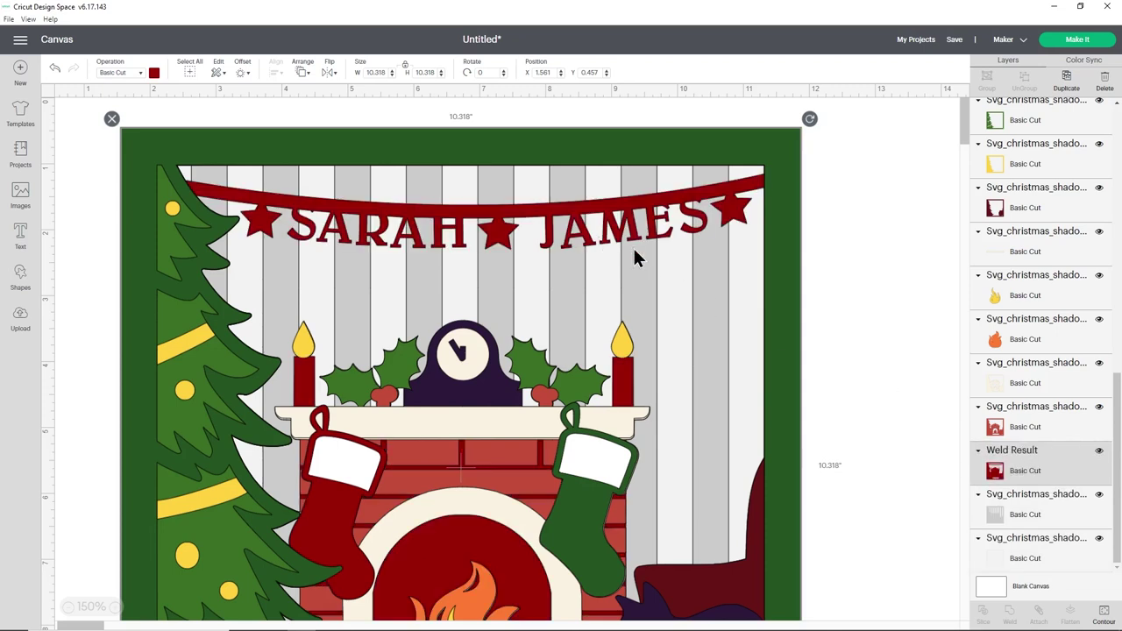
left_click(902, 303)
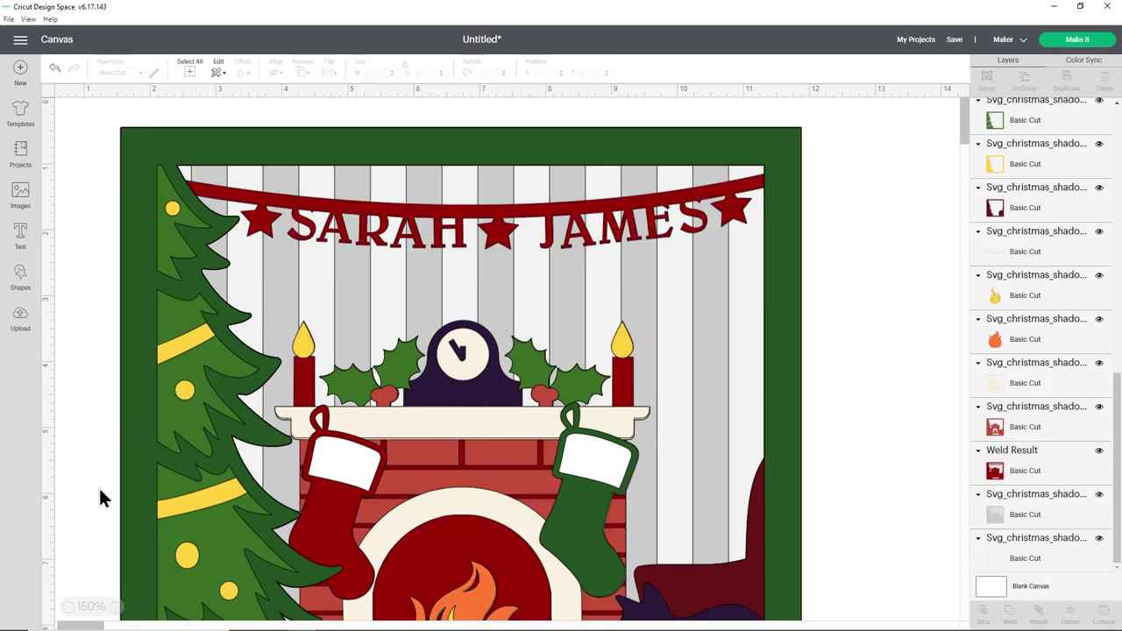
Group all layers of the shadow box and scale the group down proportionally to about 8 inches wide.
left_click(69, 607)
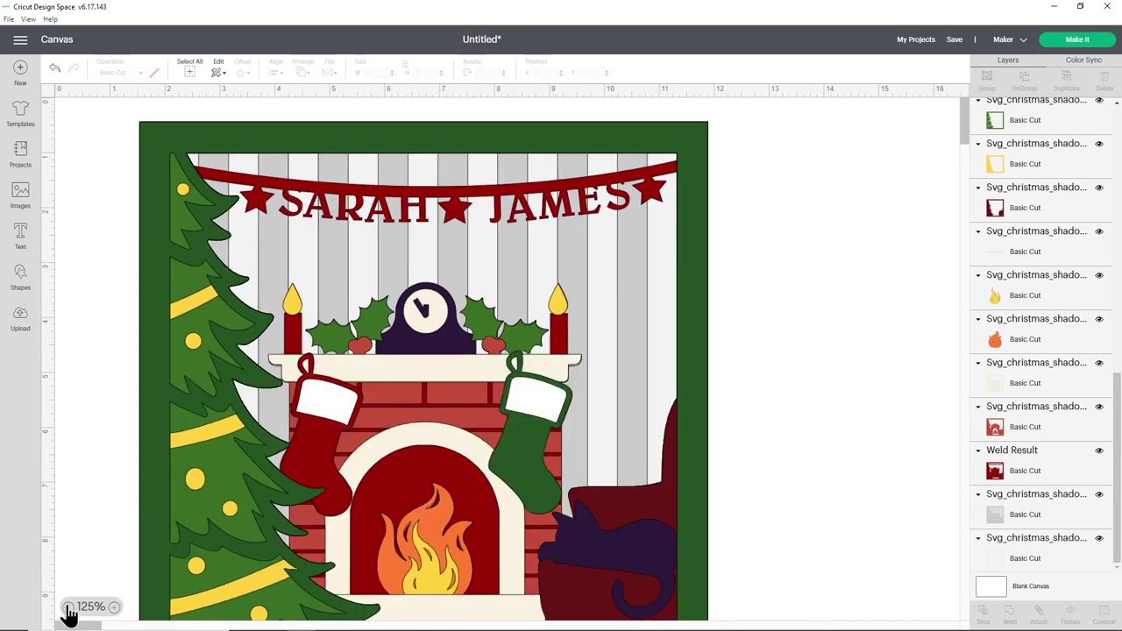
left_click(68, 608)
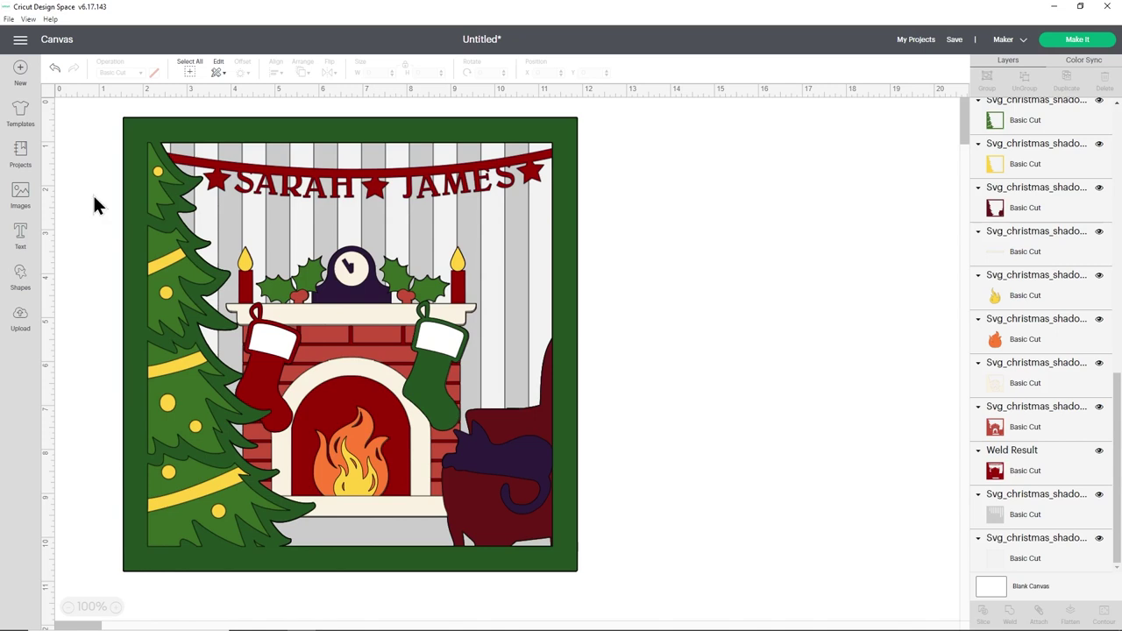
left_click(192, 73)
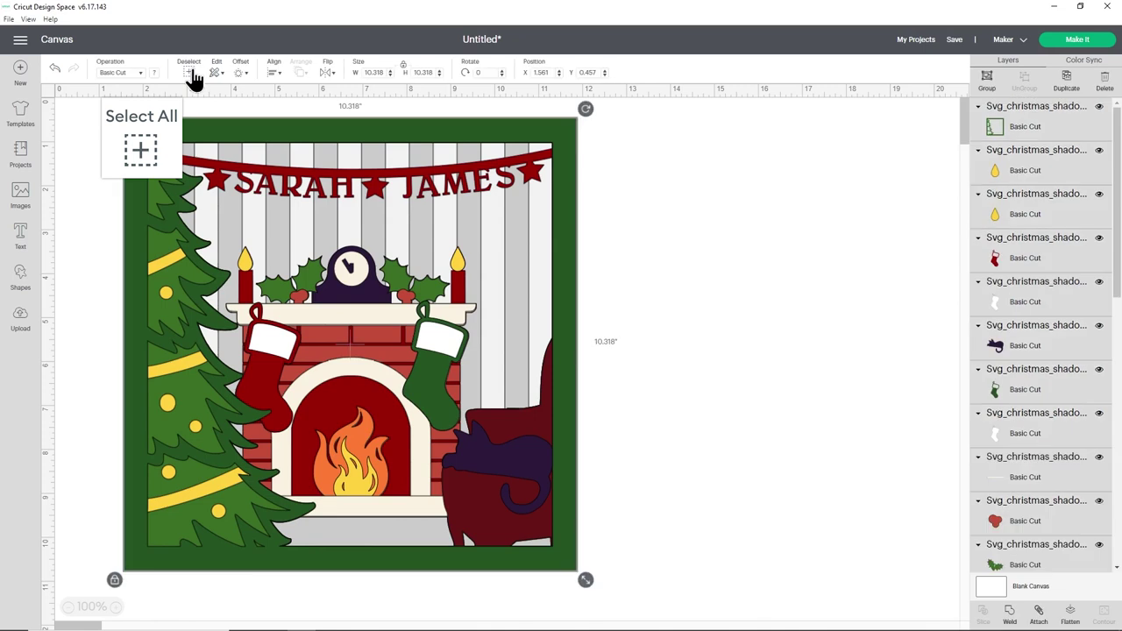
left_click(991, 81)
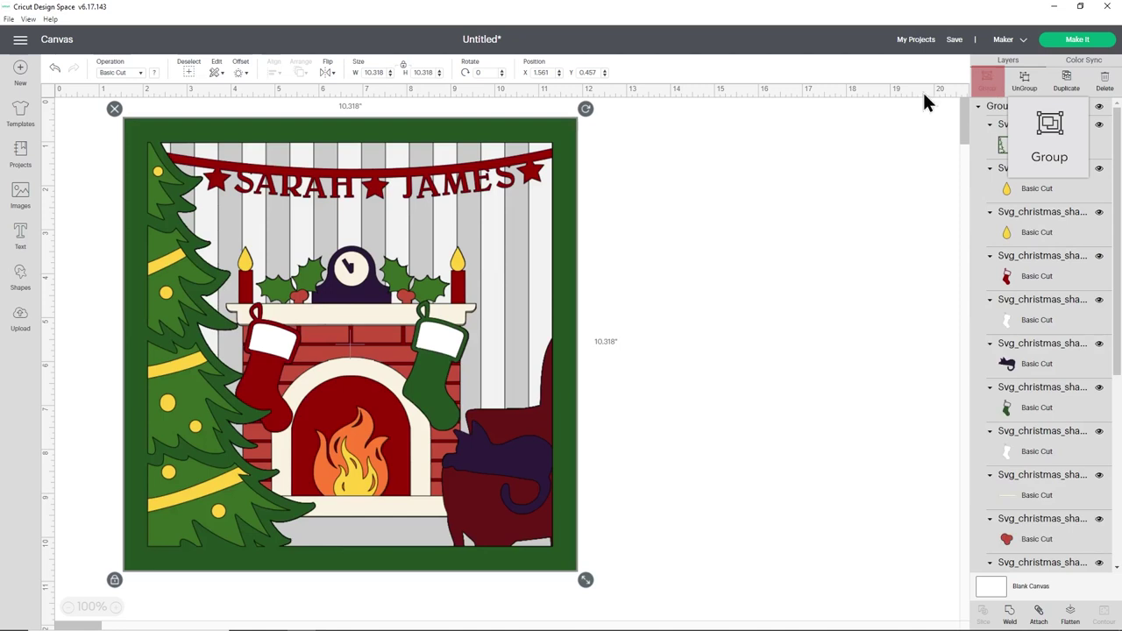
left_click_drag(580, 586, 521, 497)
left_click(521, 496)
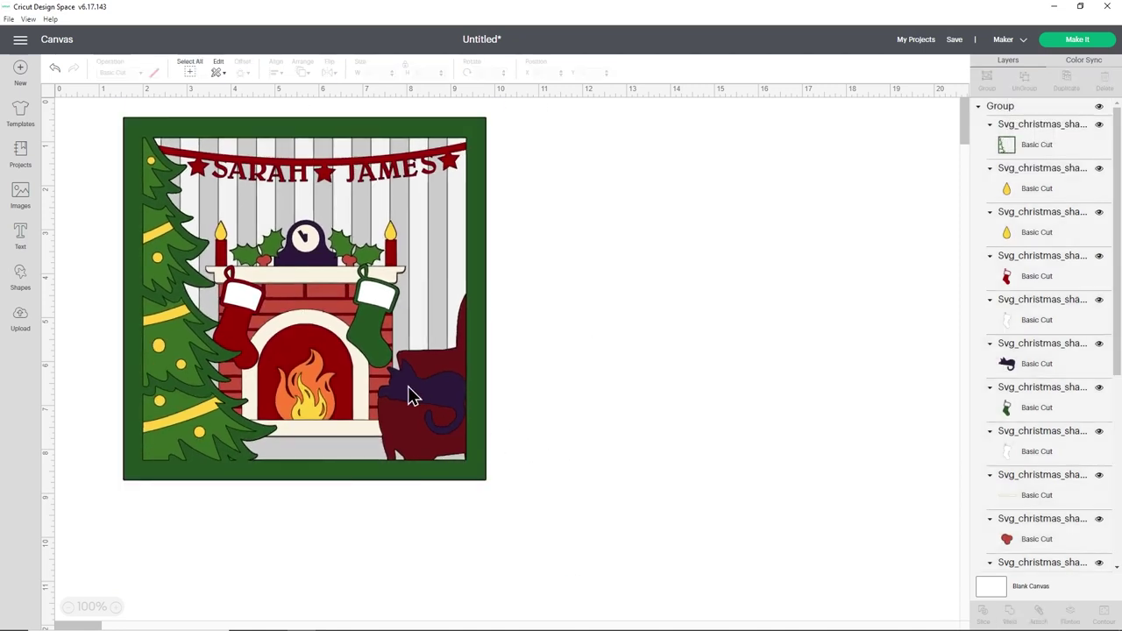